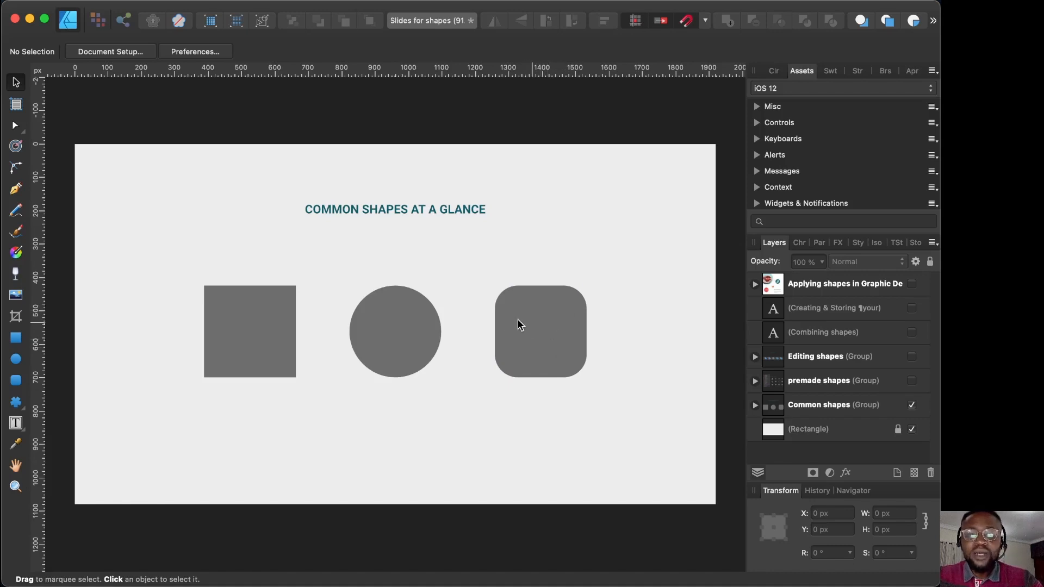
{"action": "left_click_drag", "start_coordinate": [206, 288], "coordinate": [230, 305]}
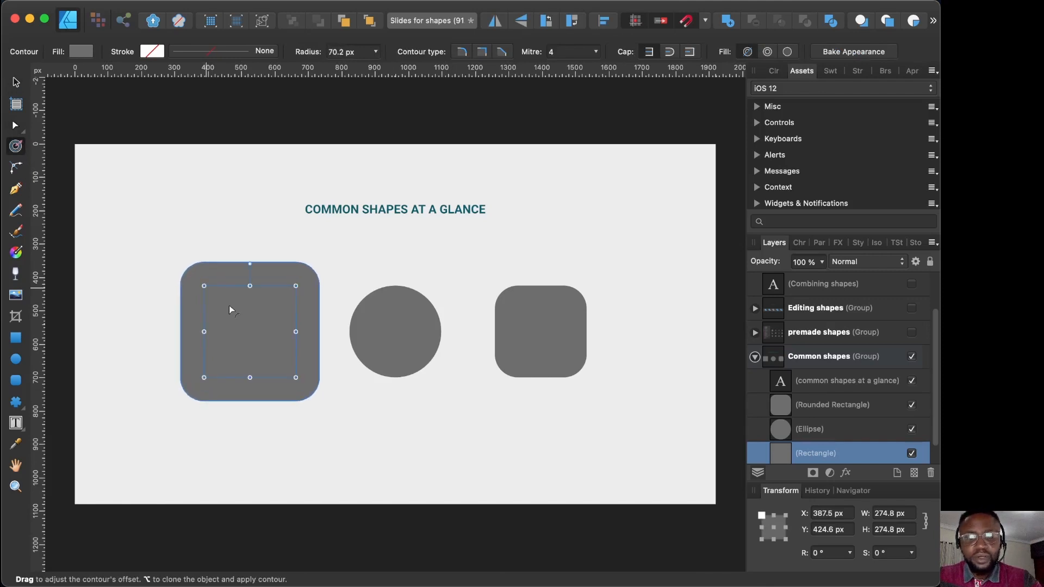
{"action": "key", "text": "super+z"}
{"action": "key", "text": "v"}
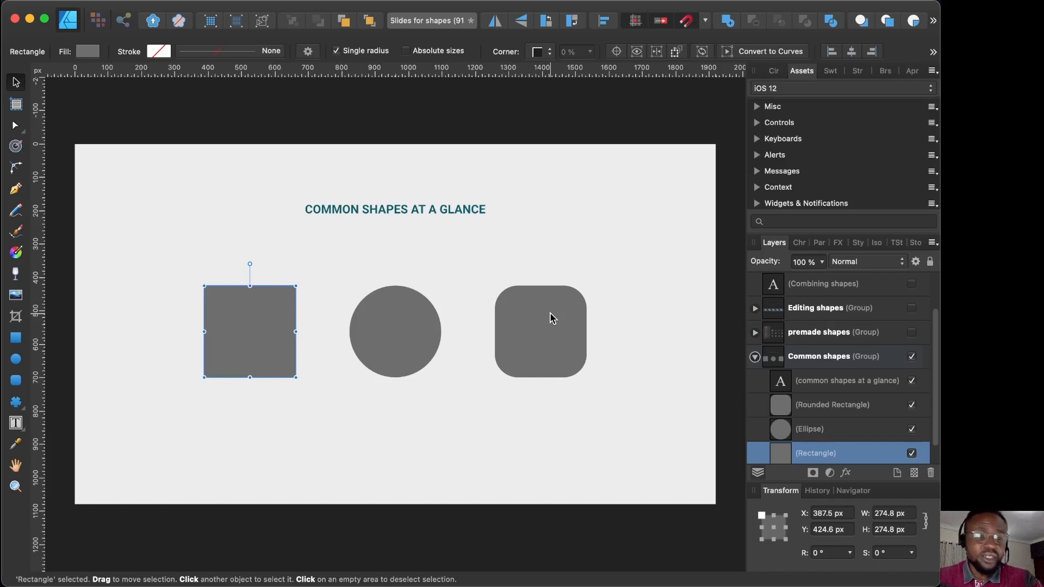
{"action": "left_click", "coordinate": [554, 318]}
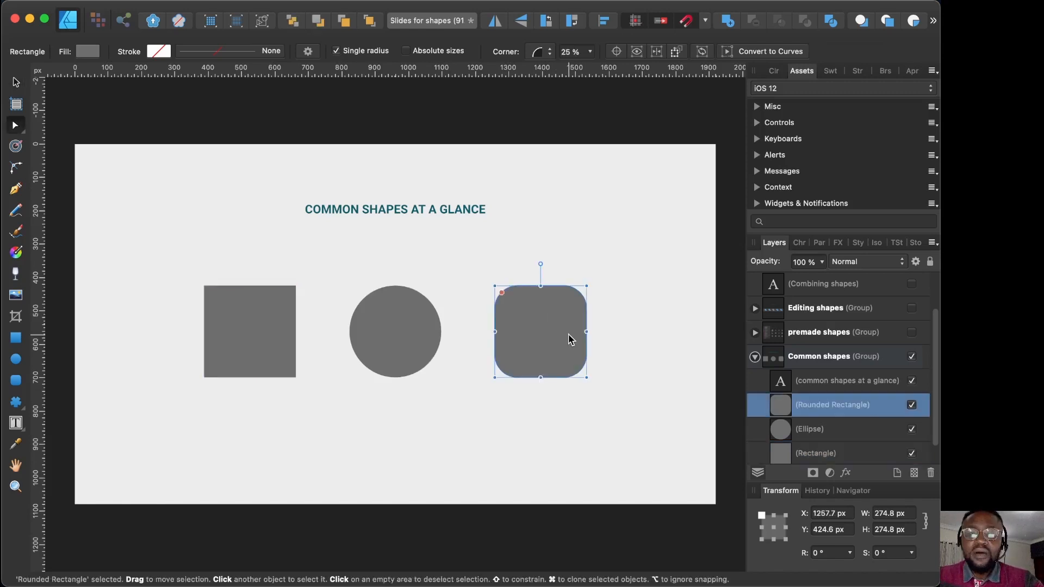
{"action": "left_click", "coordinate": [755, 357]}
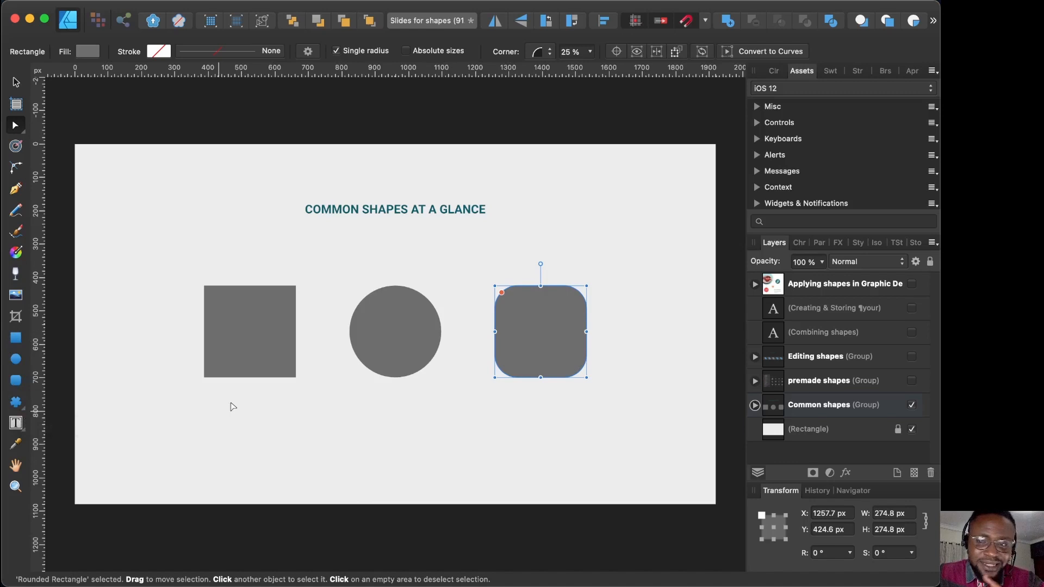
Step: Show the premade shapes group, then hide the Common shapes group and the tool-flyout image in Layers
{"action": "left_click", "coordinate": [912, 381]}
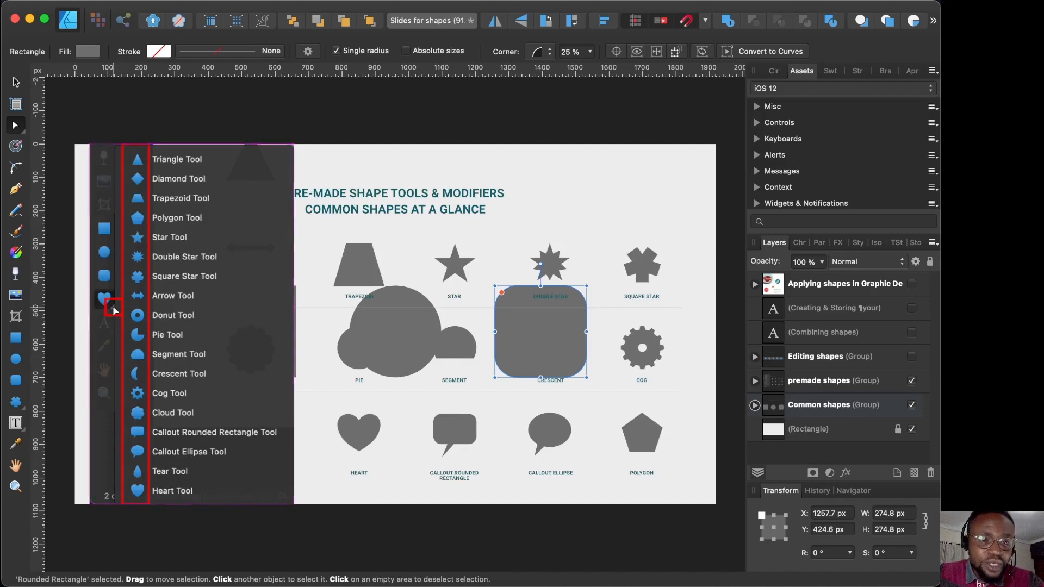
{"action": "left_click", "coordinate": [24, 408]}
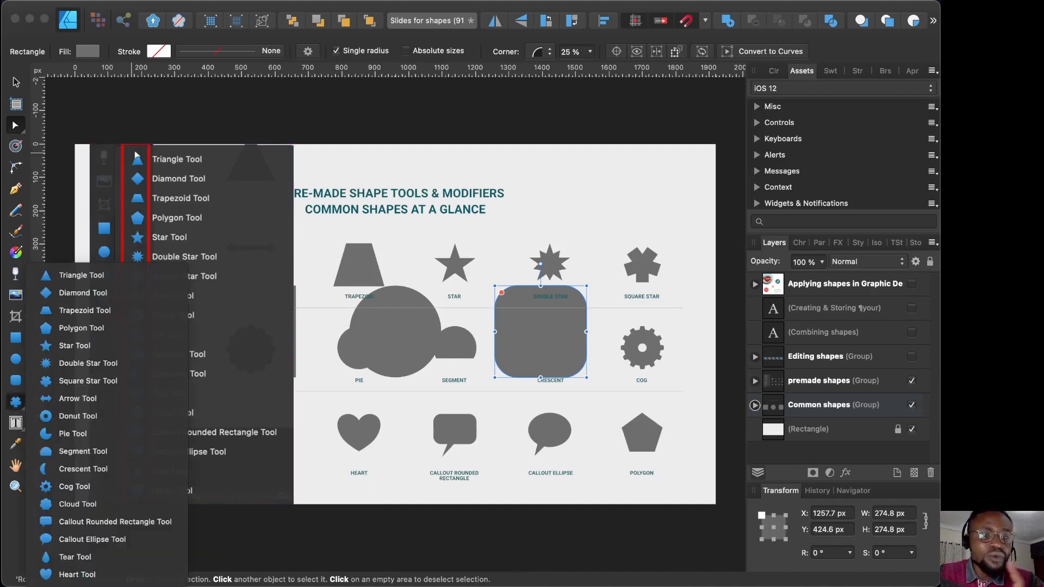
{"action": "left_click", "coordinate": [228, 157]}
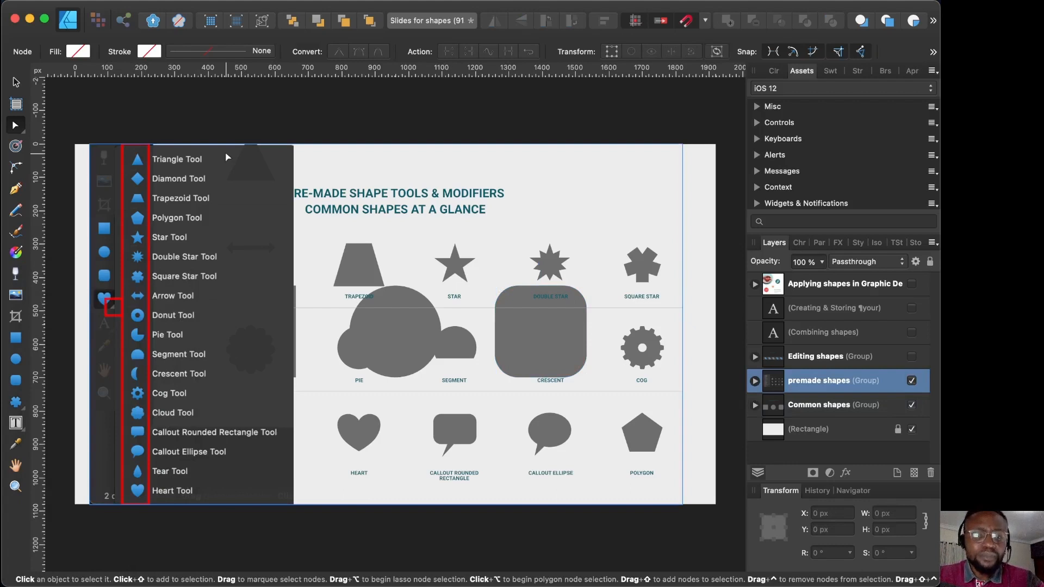
{"action": "left_click", "coordinate": [832, 404]}
{"action": "left_click", "coordinate": [911, 404]}
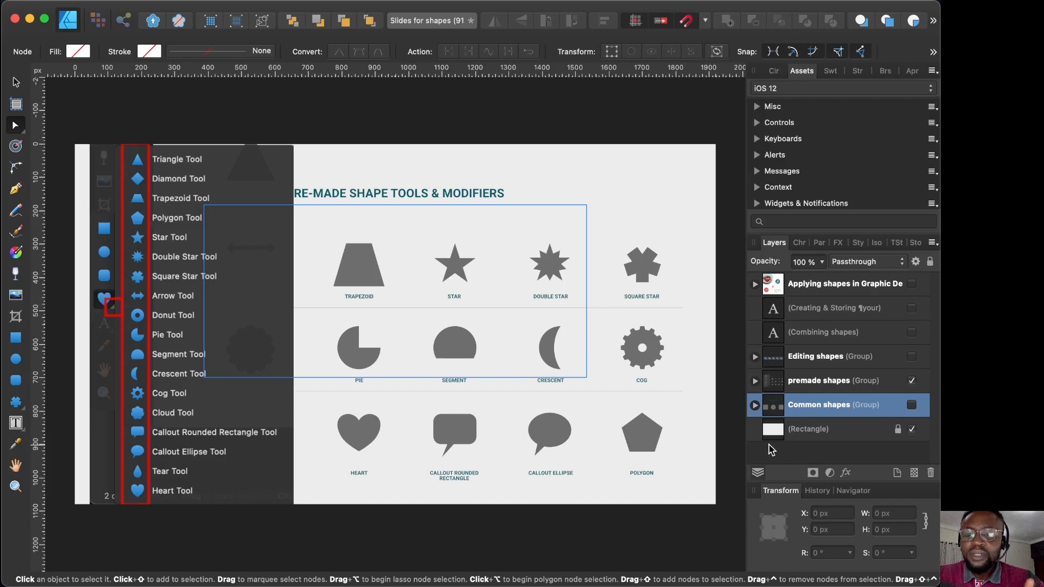
{"action": "left_click", "coordinate": [755, 381]}
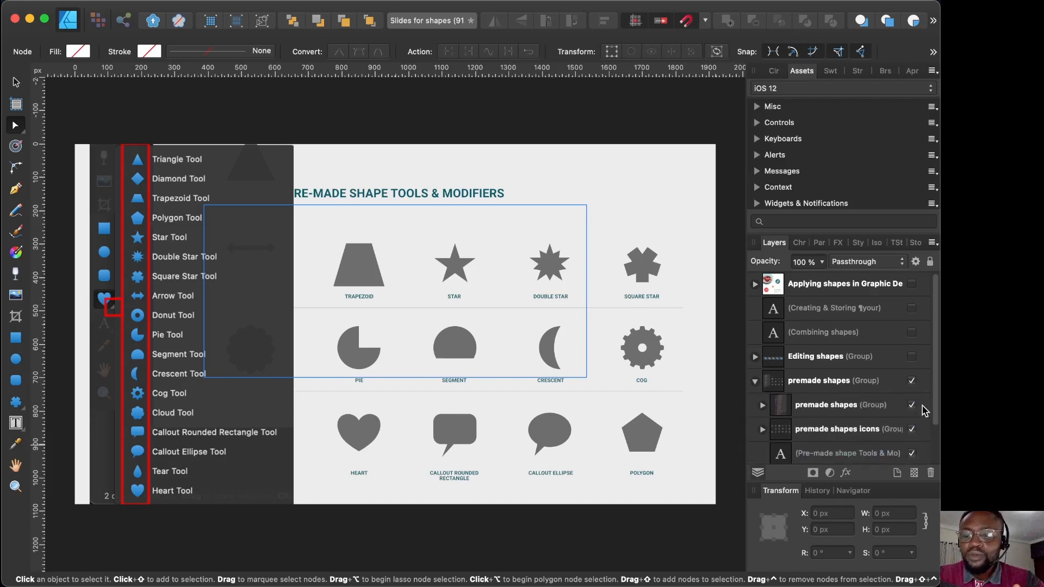
{"action": "left_click", "coordinate": [912, 406]}
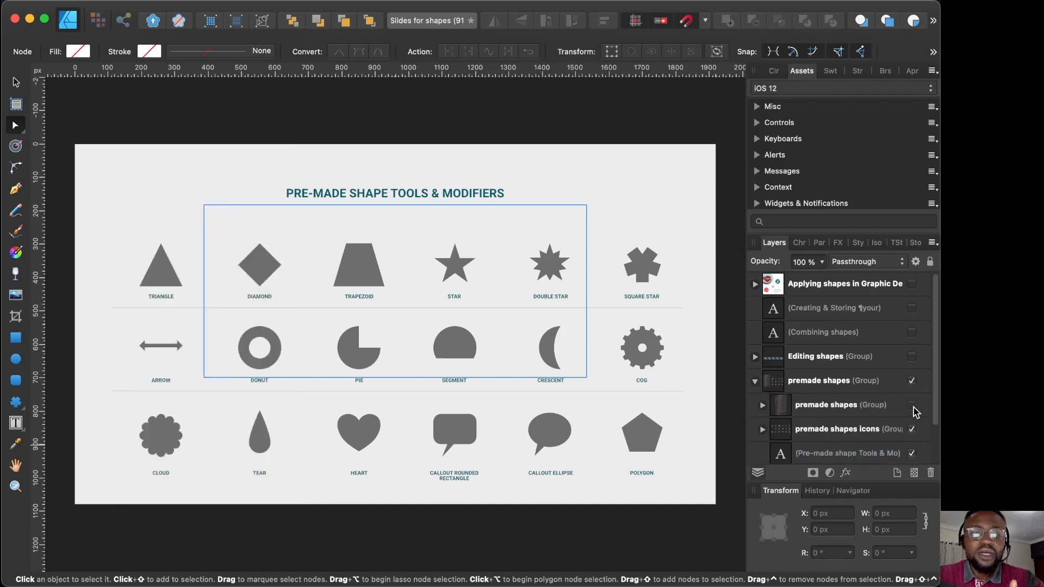
{"action": "left_click", "coordinate": [635, 126]}
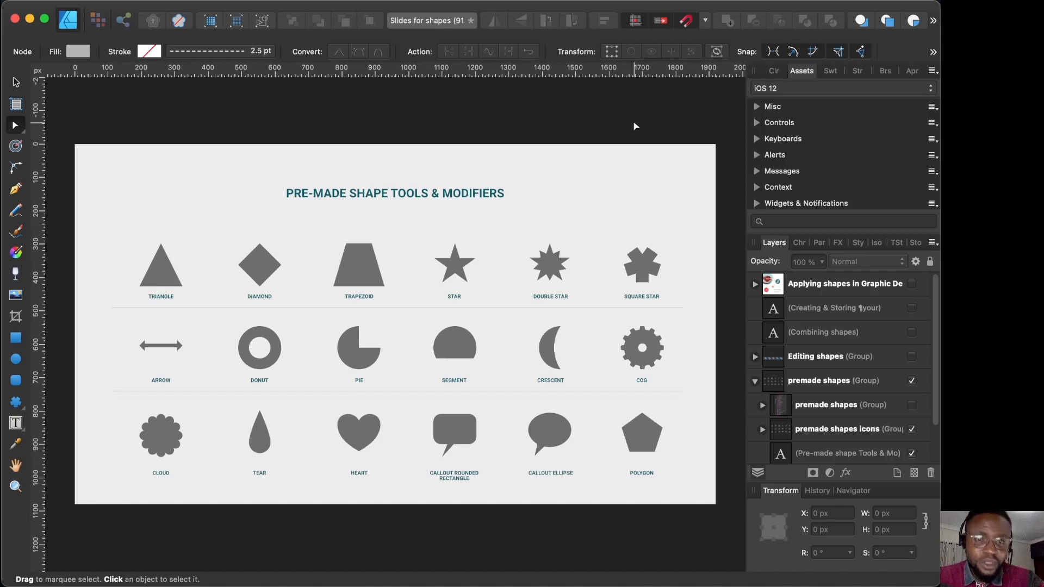
{"action": "left_click", "coordinate": [343, 260]}
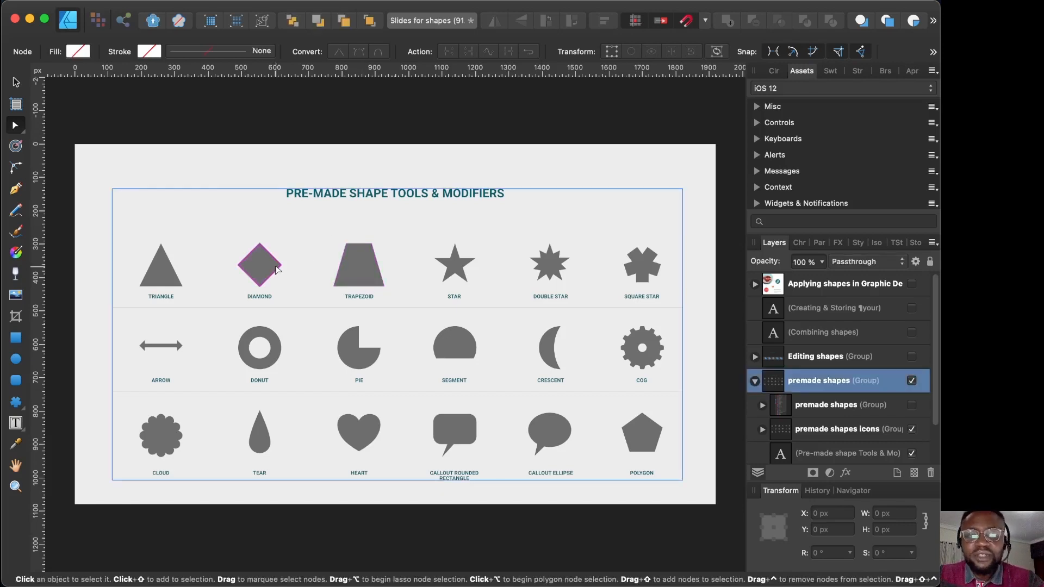
{"action": "left_click", "coordinate": [455, 266]}
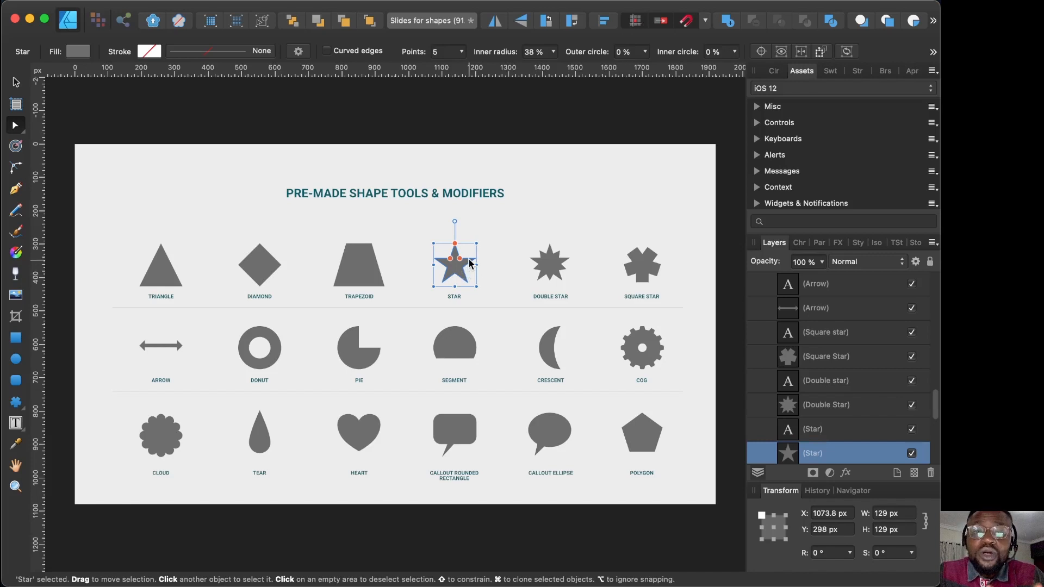
{"action": "mouse_move", "coordinate": [458, 260]}
{"action": "left_mouse_down"}
{"action": "mouse_move", "coordinate": [464, 252]}
{"action": "mouse_move", "coordinate": [448, 257]}
{"action": "mouse_move", "coordinate": [457, 257]}
{"action": "left_mouse_up"}
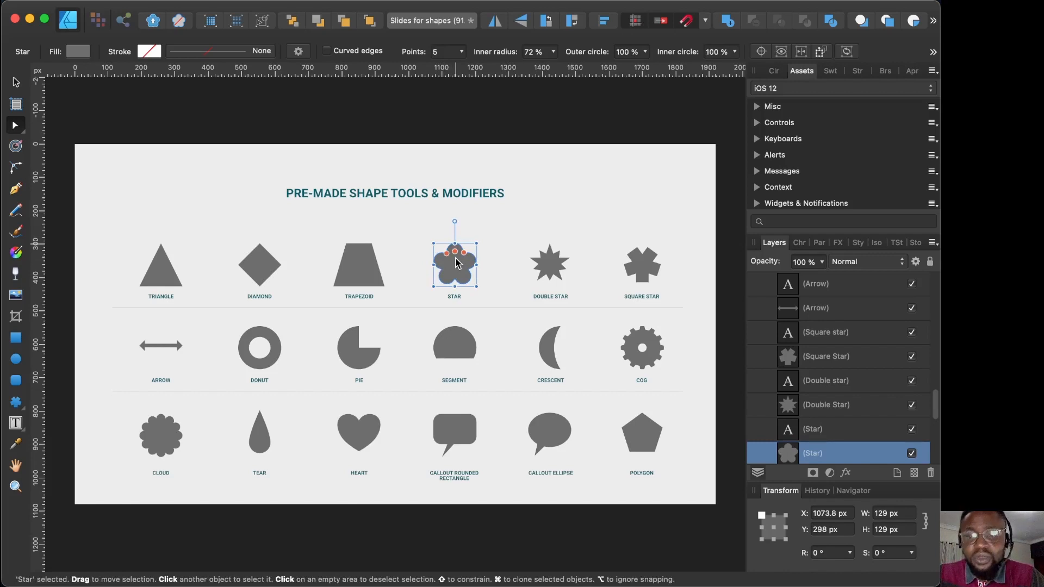
{"action": "left_click_drag", "start_coordinate": [457, 263], "coordinate": [486, 257]}
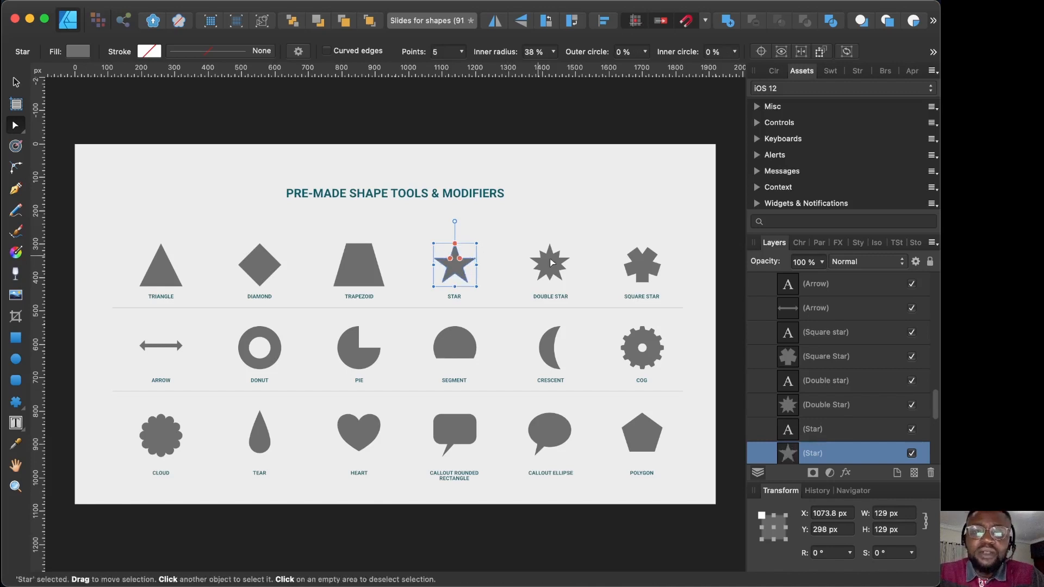
{"action": "left_click", "coordinate": [550, 264]}
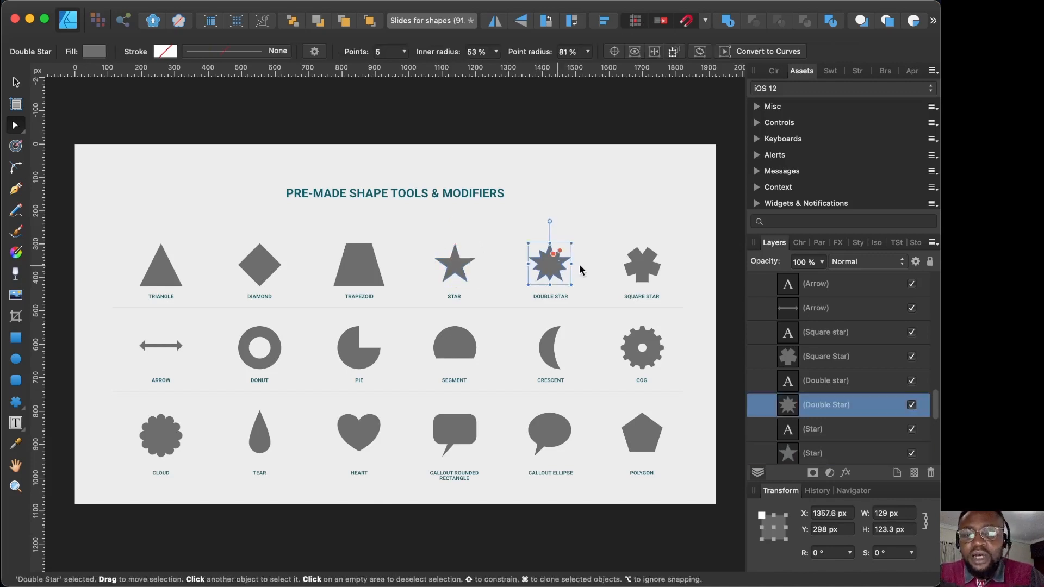
{"action": "left_click", "coordinate": [648, 273]}
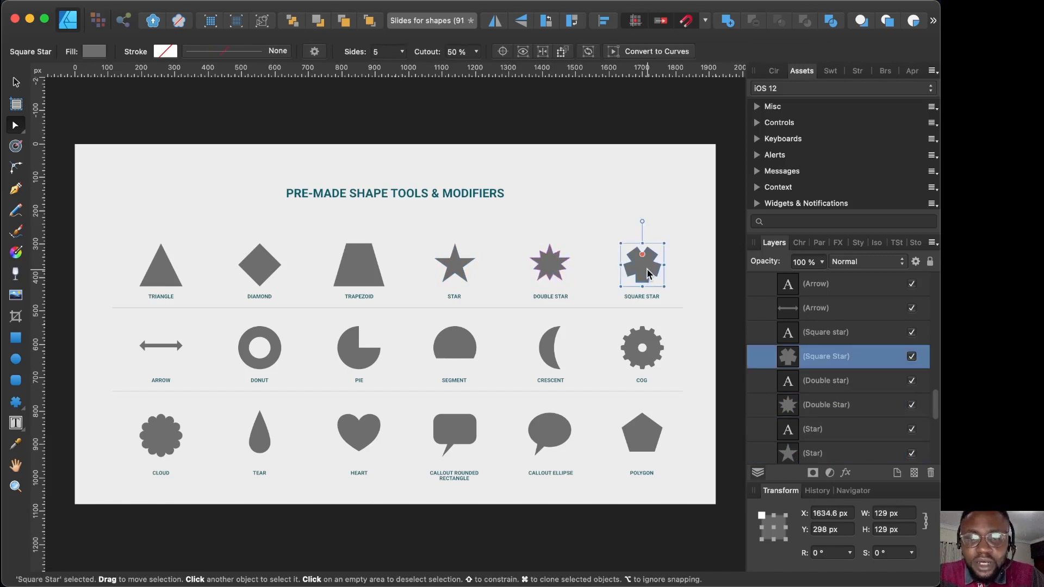
{"action": "left_click", "coordinate": [468, 340]}
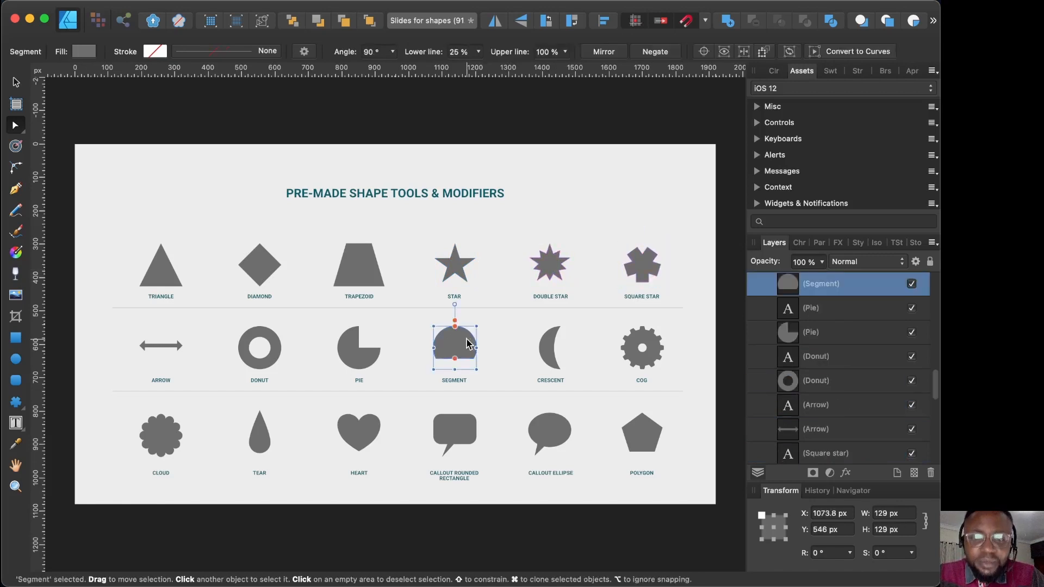
{"action": "left_click", "coordinate": [360, 364]}
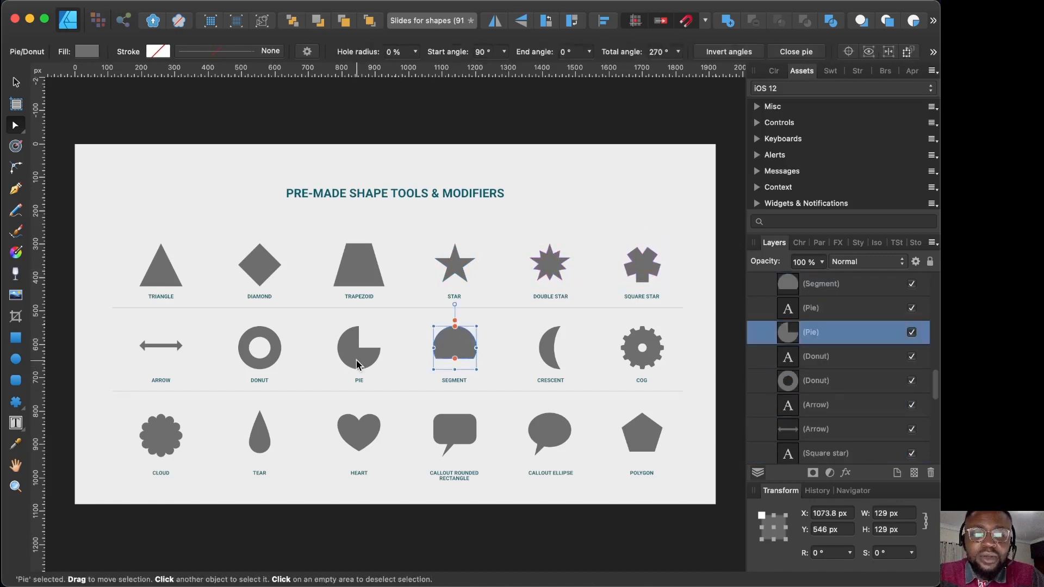
{"action": "left_click", "coordinate": [261, 365]}
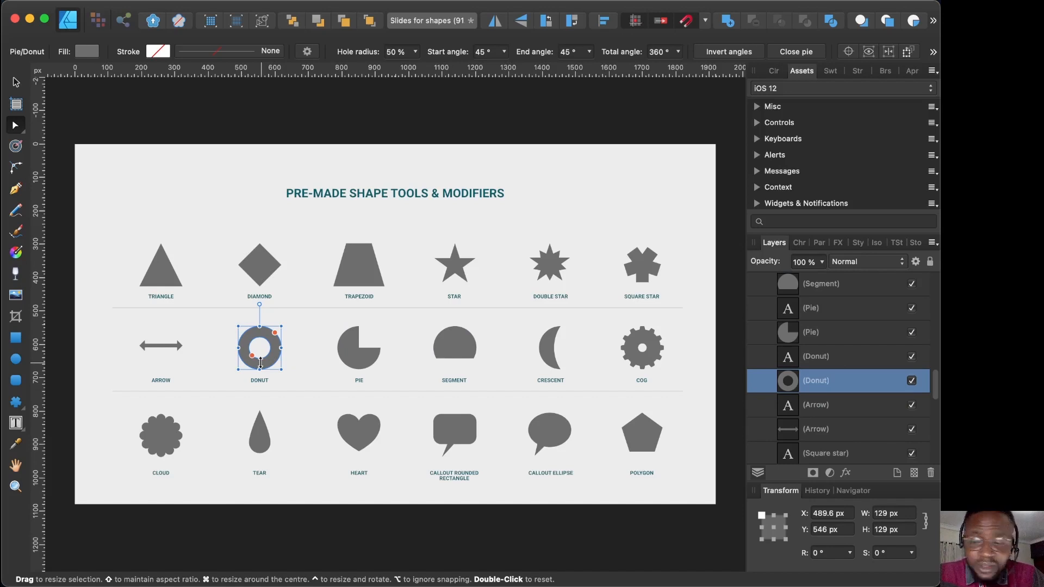
{"action": "scroll", "coordinate": [771, 419], "scroll_direction": "up", "scroll_amount": 10}
{"action": "left_click", "coordinate": [762, 429]}
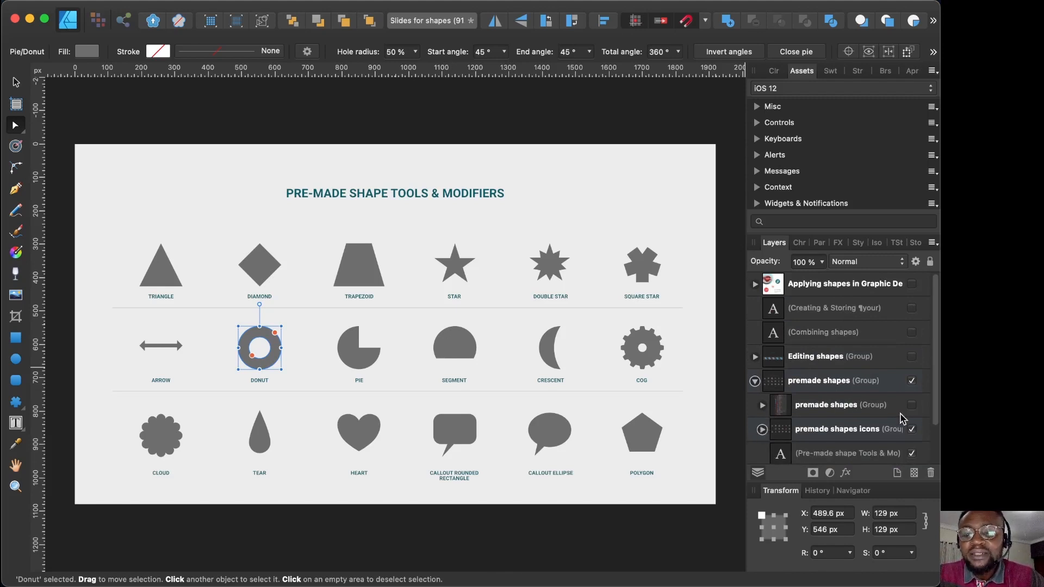
Step: Hide the premade shapes icons and premade shapes groups, and make the Editing shapes group visible
{"action": "left_click", "coordinate": [912, 429]}
{"action": "left_click", "coordinate": [912, 406]}
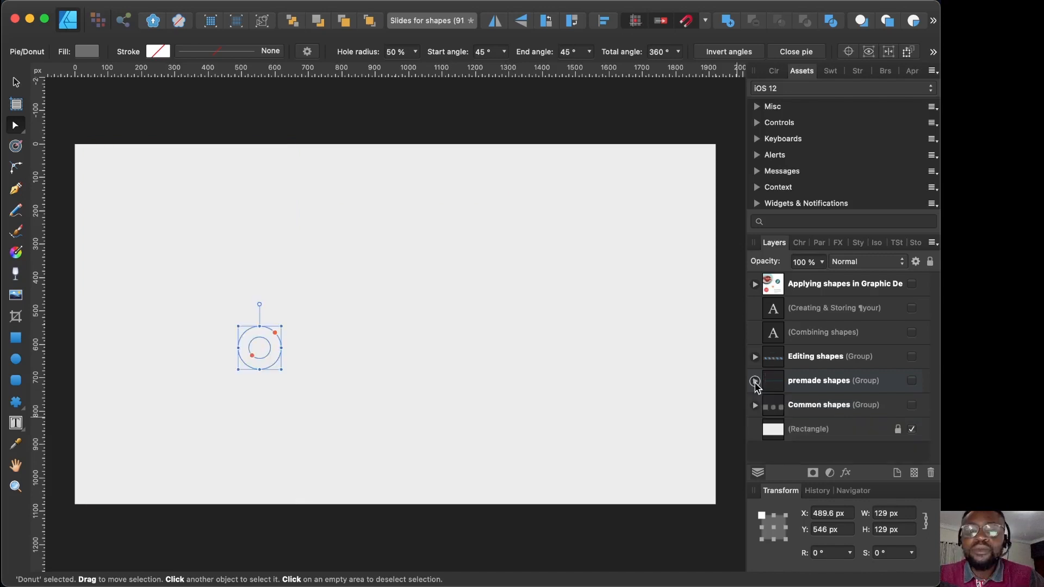
{"action": "left_click", "coordinate": [544, 103]}
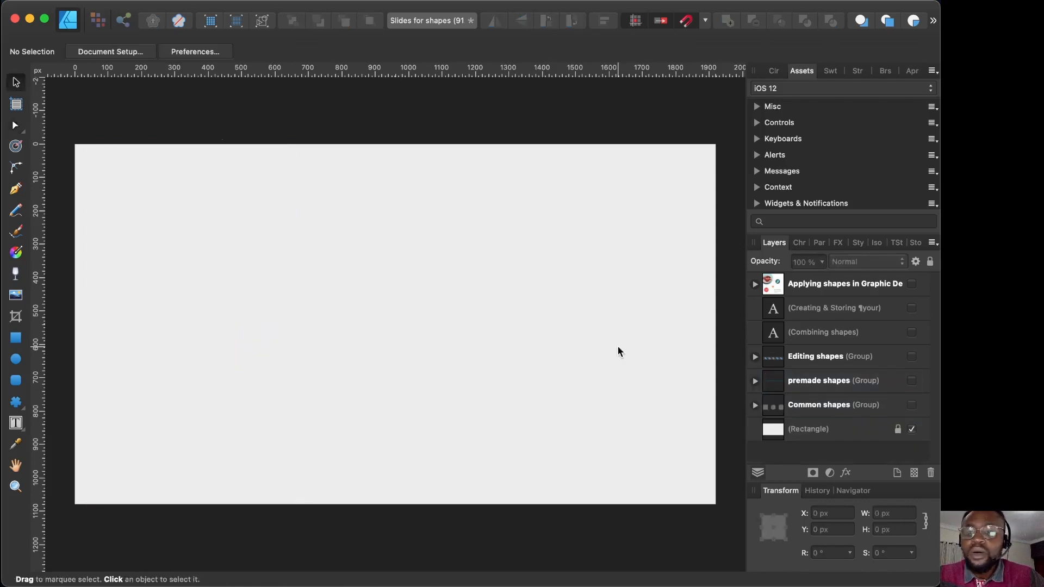
{"action": "left_click", "coordinate": [913, 357]}
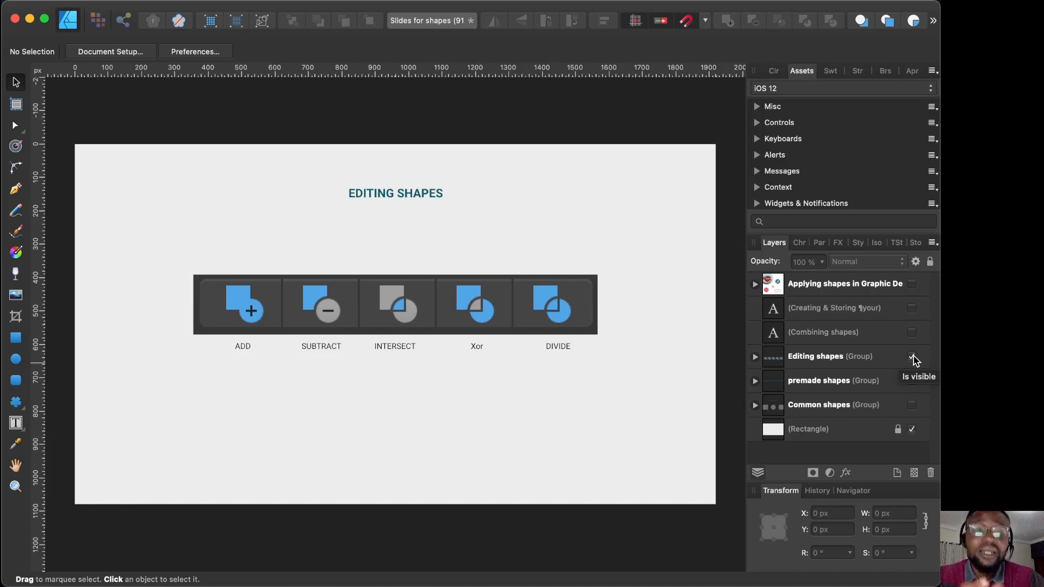
Step: Hide Editing shapes and draw a 369 × 369 px donut with an overlapping rounded square
{"action": "left_click", "coordinate": [912, 357]}
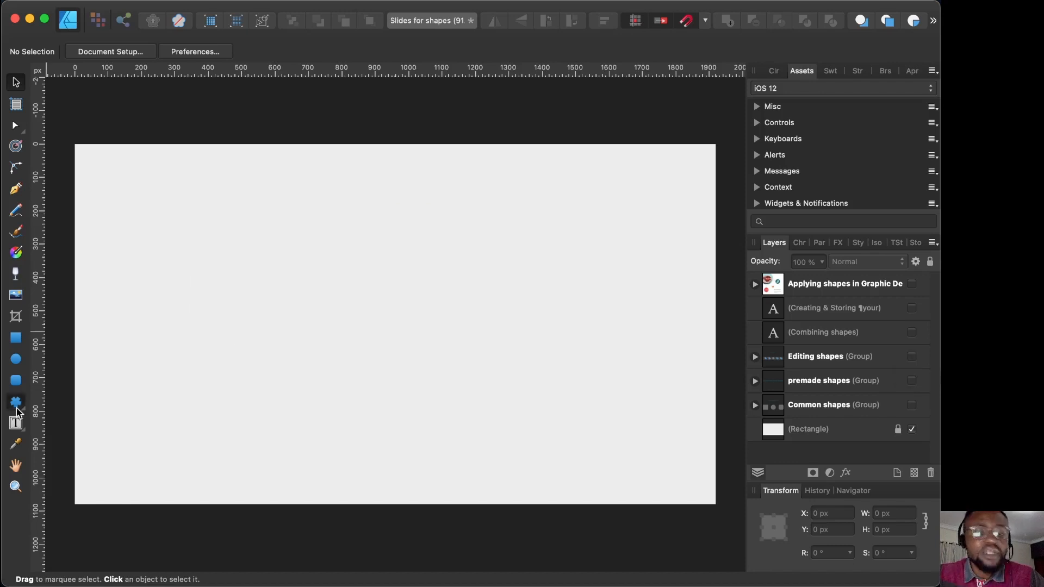
{"action": "left_click", "coordinate": [21, 407]}
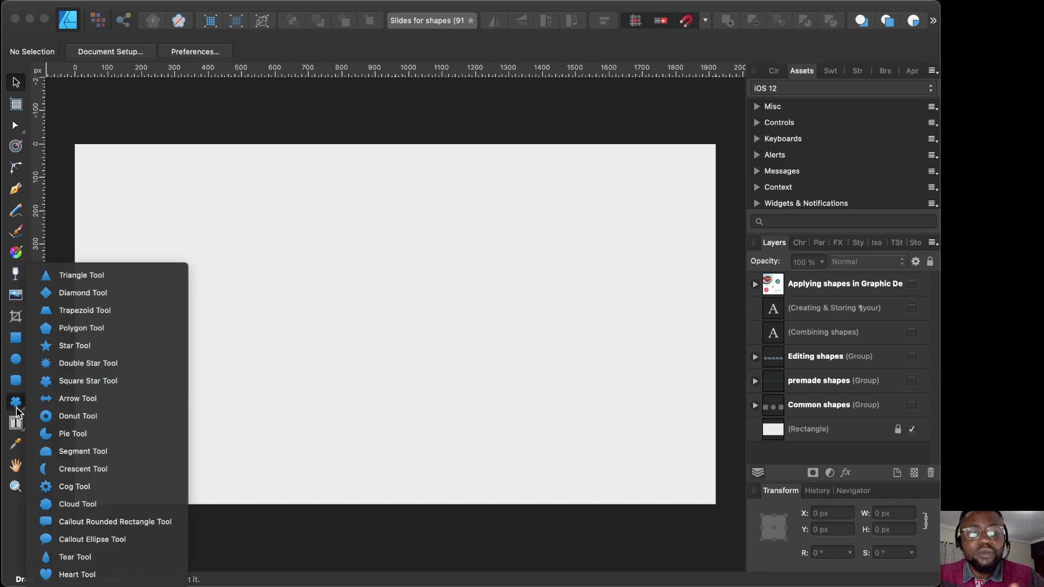
{"action": "left_click", "coordinate": [68, 416]}
{"action": "left_click_drag", "start_coordinate": [256, 266], "coordinate": [379, 387]}
{"action": "left_click", "coordinate": [15, 81]}
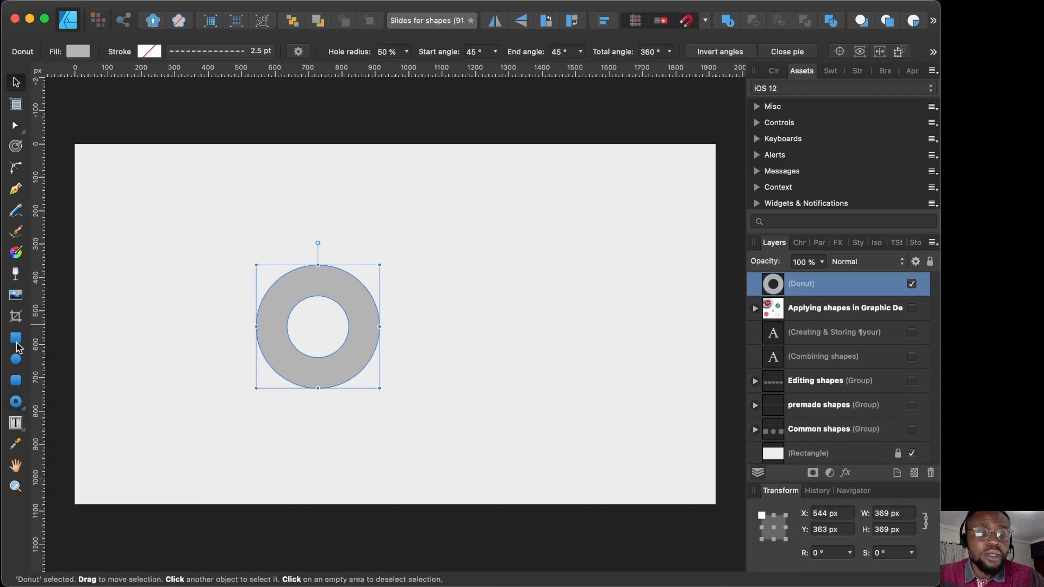
{"action": "left_click", "coordinate": [16, 380]}
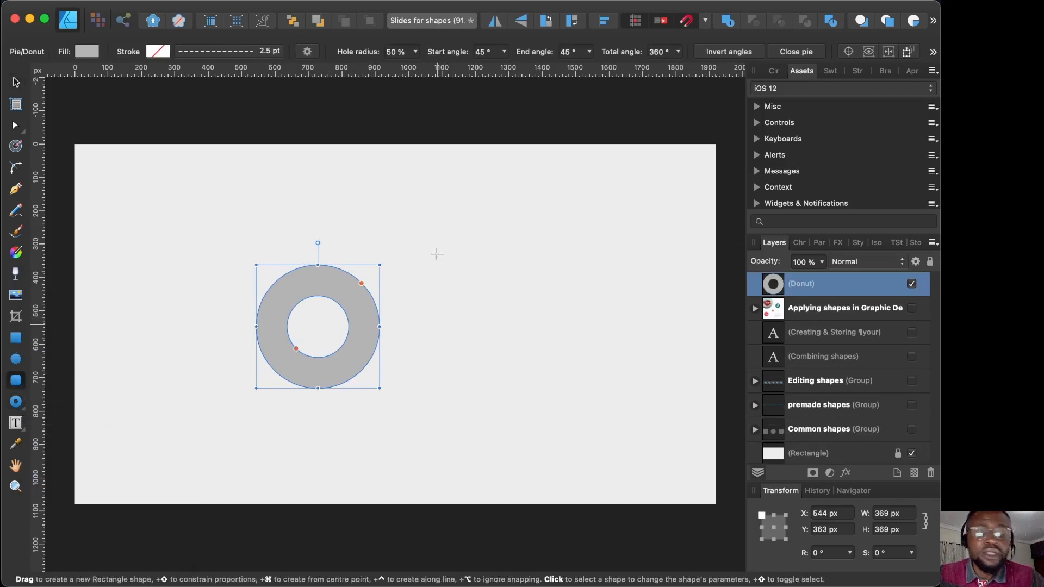
{"action": "left_click_drag", "start_coordinate": [430, 264], "coordinate": [308, 388]}
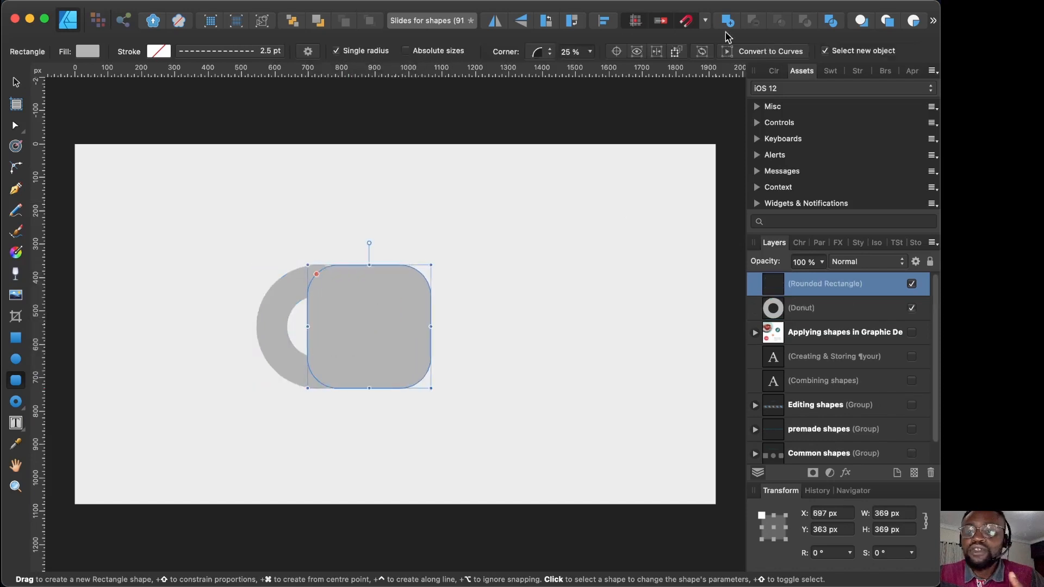
Step: Fill the rounded rectangle near-black (Grey 14), then test selecting the donut and rectangle
{"action": "left_click", "coordinate": [774, 70]}
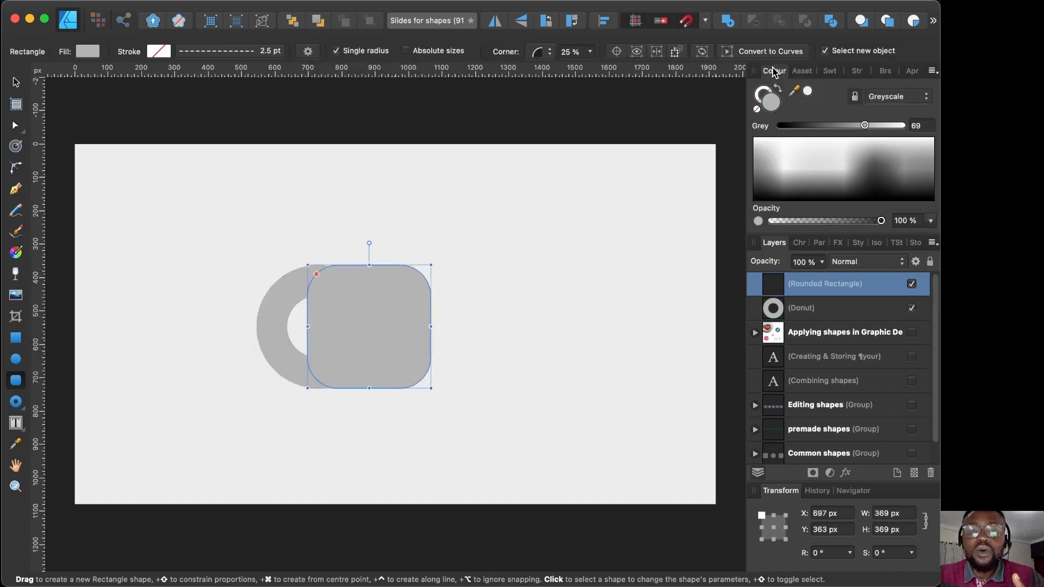
{"action": "left_click", "coordinate": [798, 126]}
{"action": "key", "text": "v"}
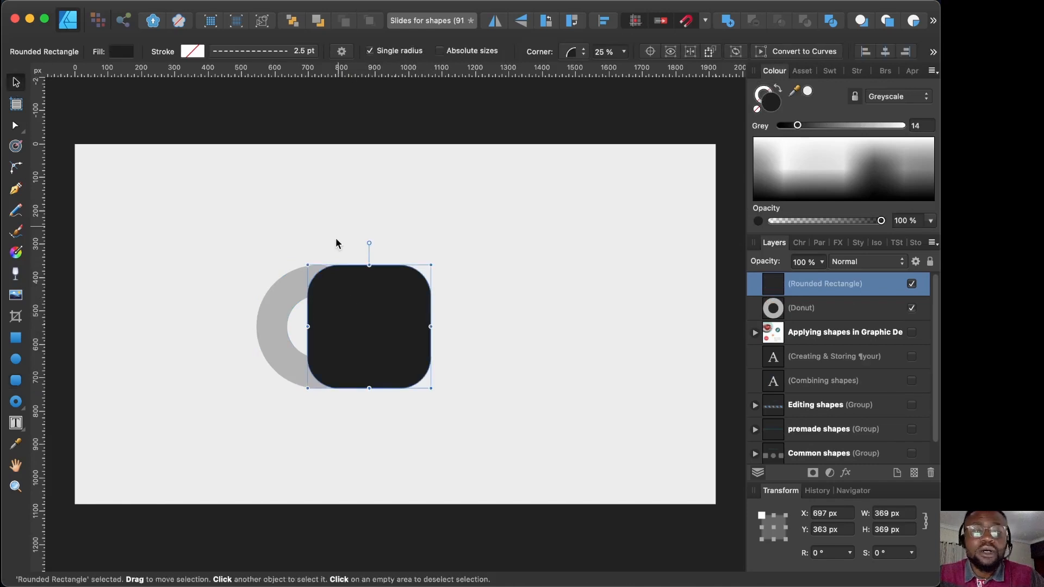
{"action": "mouse_move", "coordinate": [354, 324]}
{"action": "left_mouse_down"}
{"action": "mouse_move", "coordinate": [384, 325]}
{"action": "mouse_move", "coordinate": [354, 325]}
{"action": "left_mouse_up"}
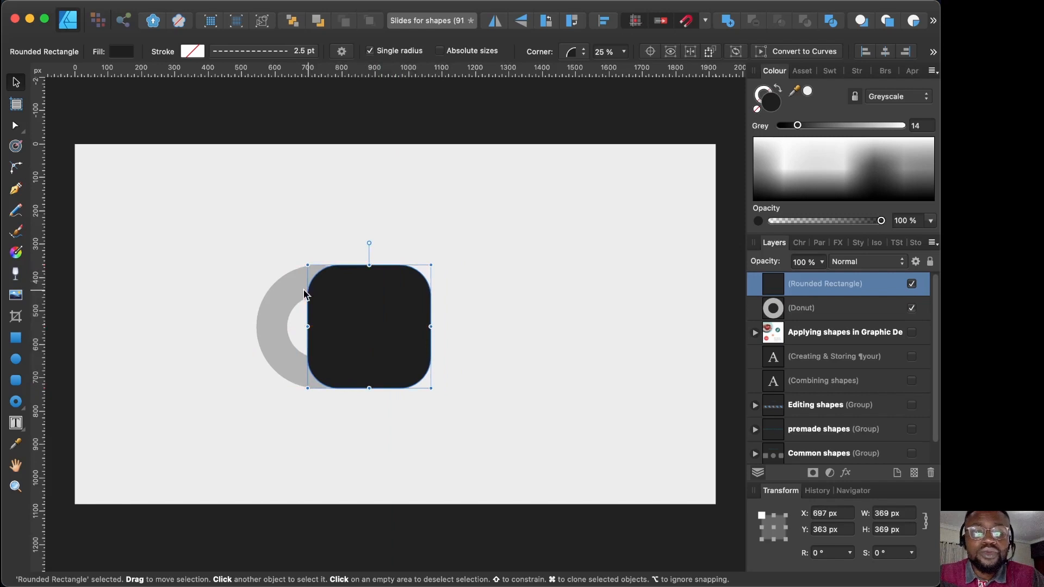
{"action": "left_click", "coordinate": [274, 303], "text": "shift"}
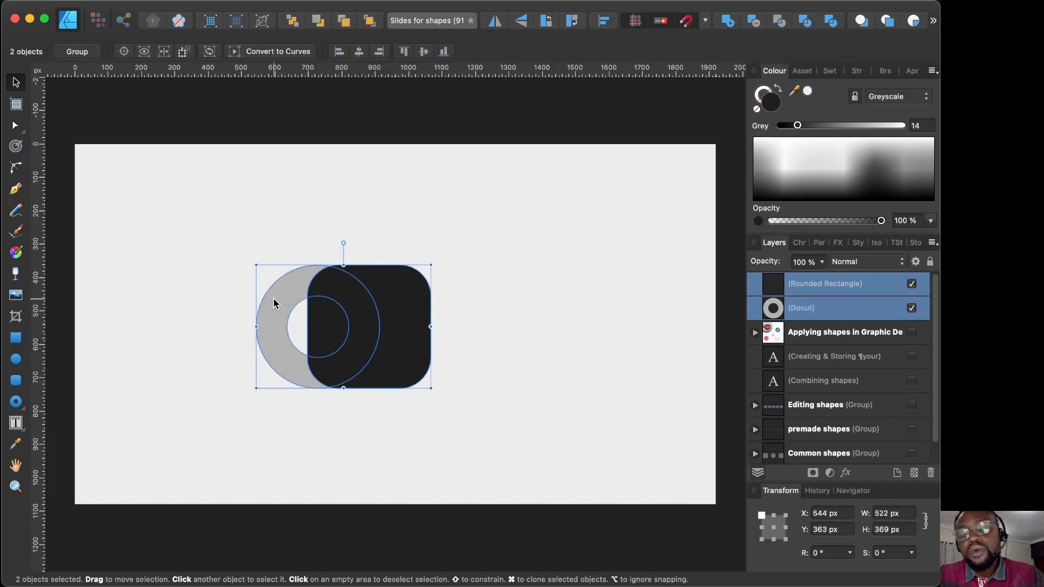
{"action": "key", "text": "super+d"}
{"action": "left_click", "coordinate": [269, 298]}
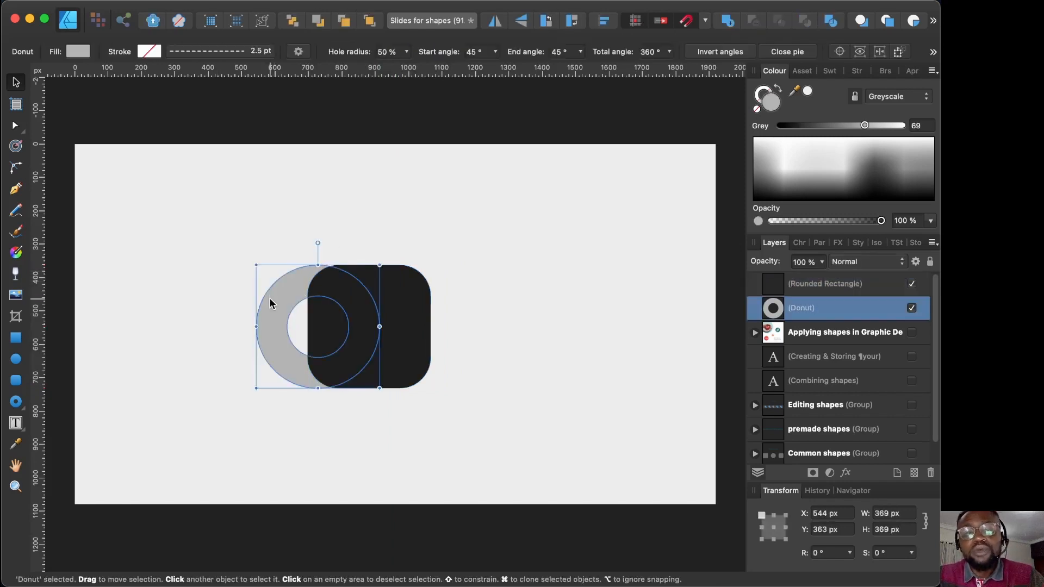
{"action": "left_click", "coordinate": [421, 296]}
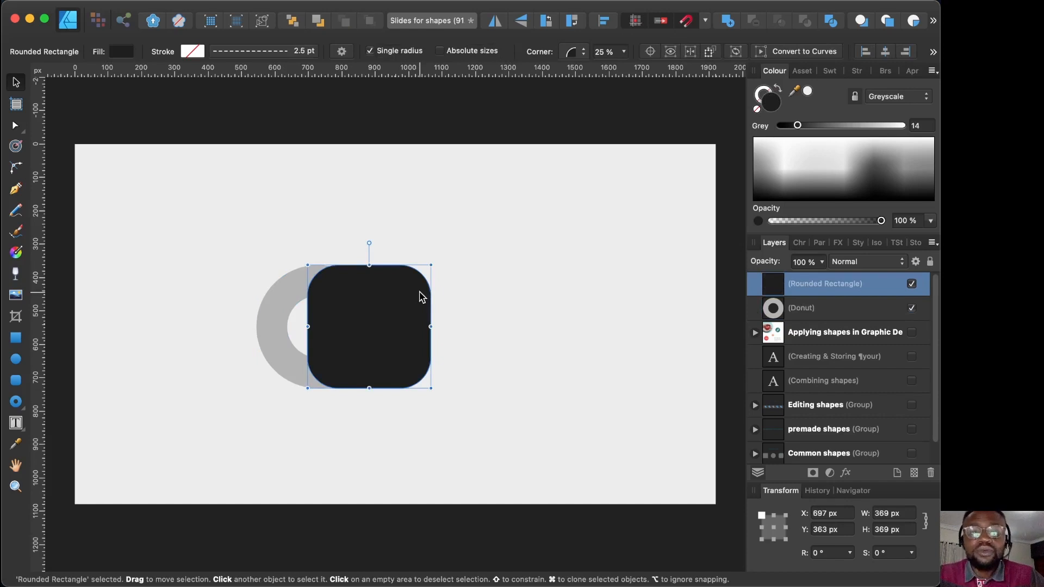
Step: Move the rectangle beside the donut, shrink the donut's hole to 25% and cut a wedge out of it
{"action": "left_click_drag", "start_coordinate": [356, 303], "coordinate": [444, 303]}
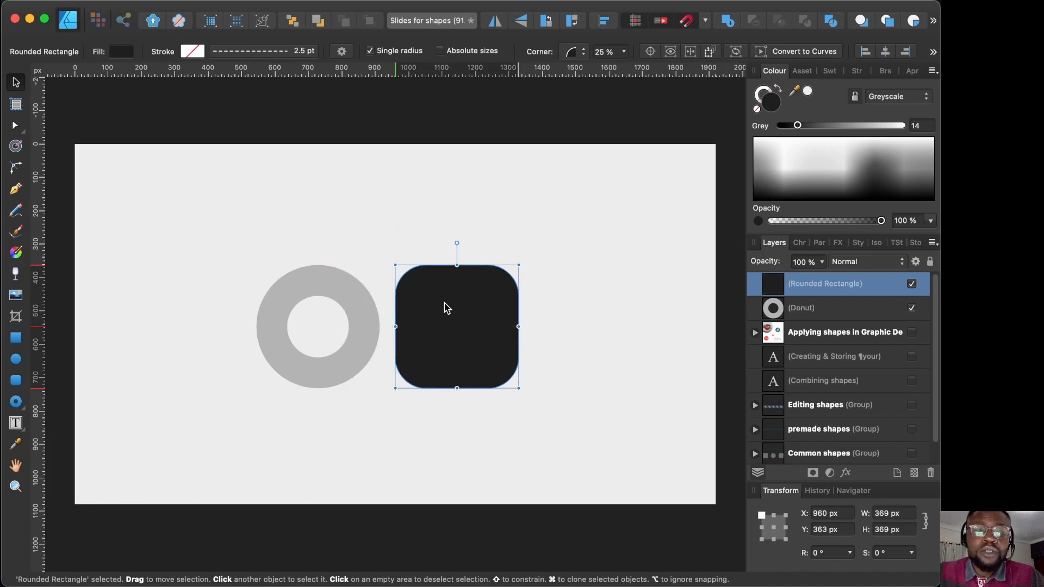
{"action": "left_click", "coordinate": [296, 283]}
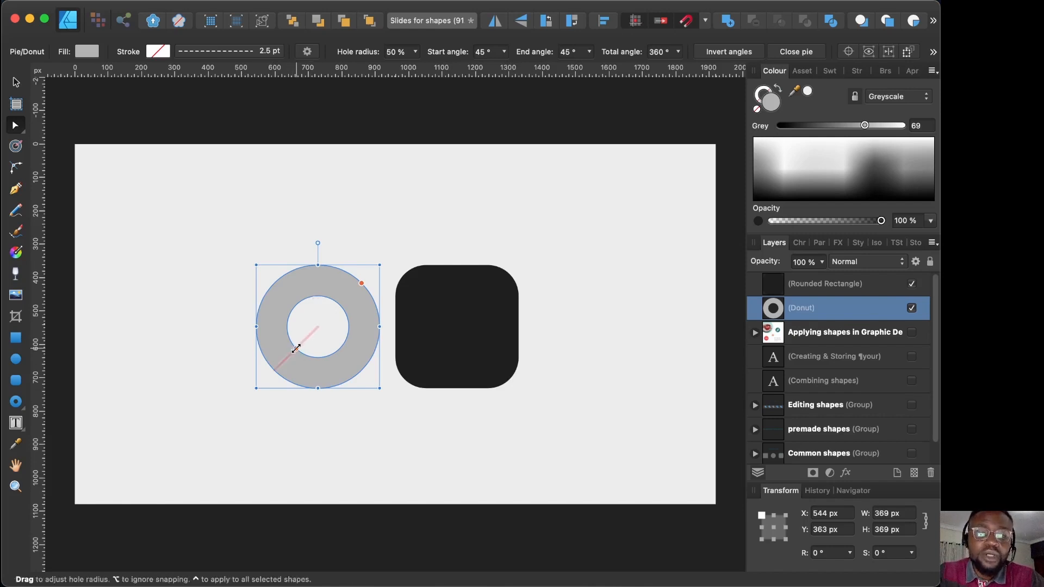
{"action": "mouse_move", "coordinate": [296, 348]}
{"action": "left_mouse_down"}
{"action": "mouse_move", "coordinate": [317, 326]}
{"action": "mouse_move", "coordinate": [279, 368]}
{"action": "mouse_move", "coordinate": [317, 327]}
{"action": "mouse_move", "coordinate": [308, 341]}
{"action": "left_mouse_up"}
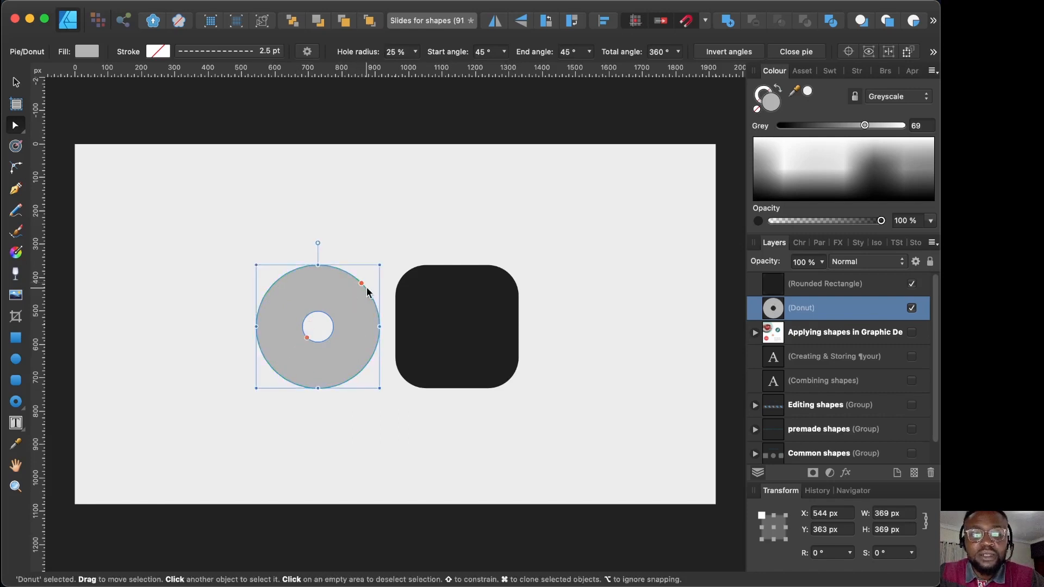
{"action": "left_click_drag", "start_coordinate": [362, 284], "coordinate": [281, 277]}
Step: Round the rectangle's corners to 50% into a circle and drag it over the donut
{"action": "key", "text": "v"}
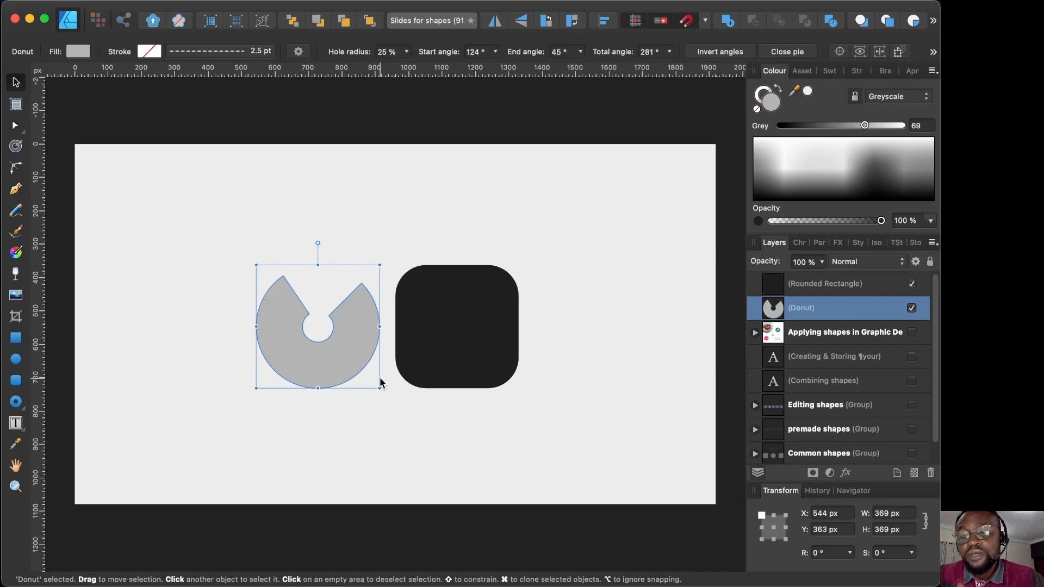
{"action": "left_click", "coordinate": [457, 315]}
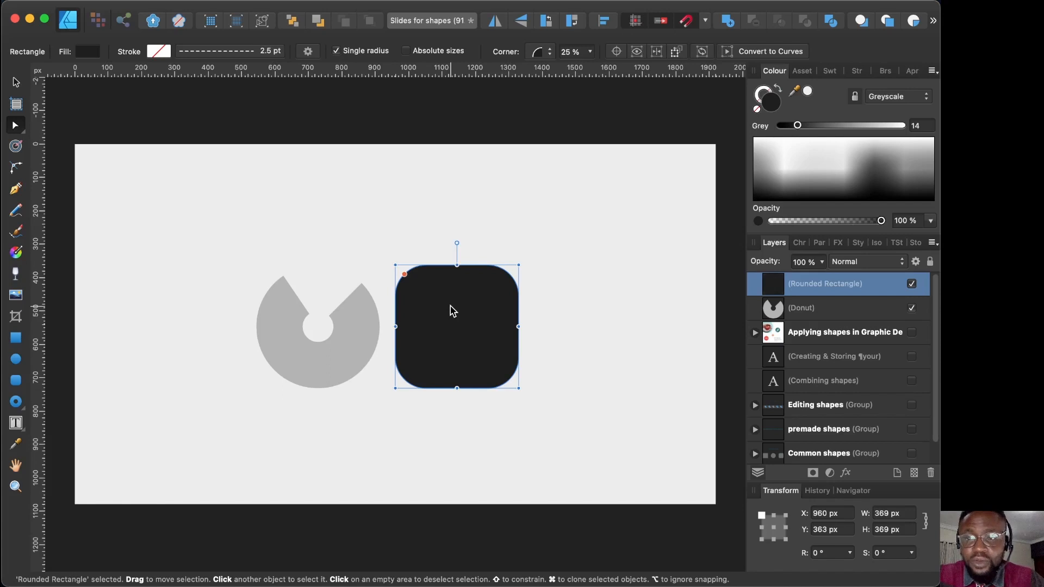
{"action": "left_click_drag", "start_coordinate": [404, 274], "coordinate": [441, 305]}
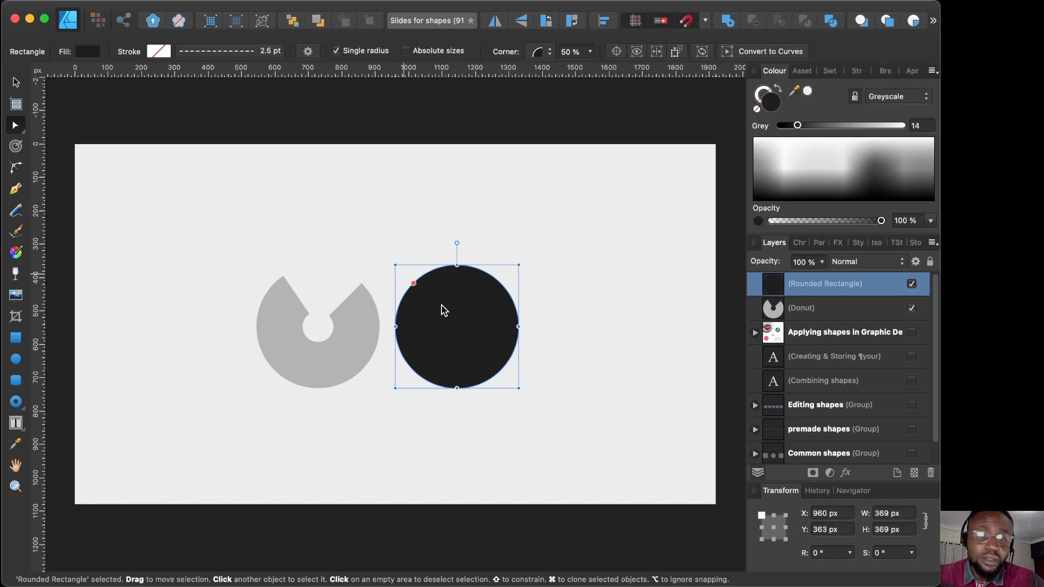
{"action": "left_click_drag", "start_coordinate": [413, 283], "coordinate": [376, 255]}
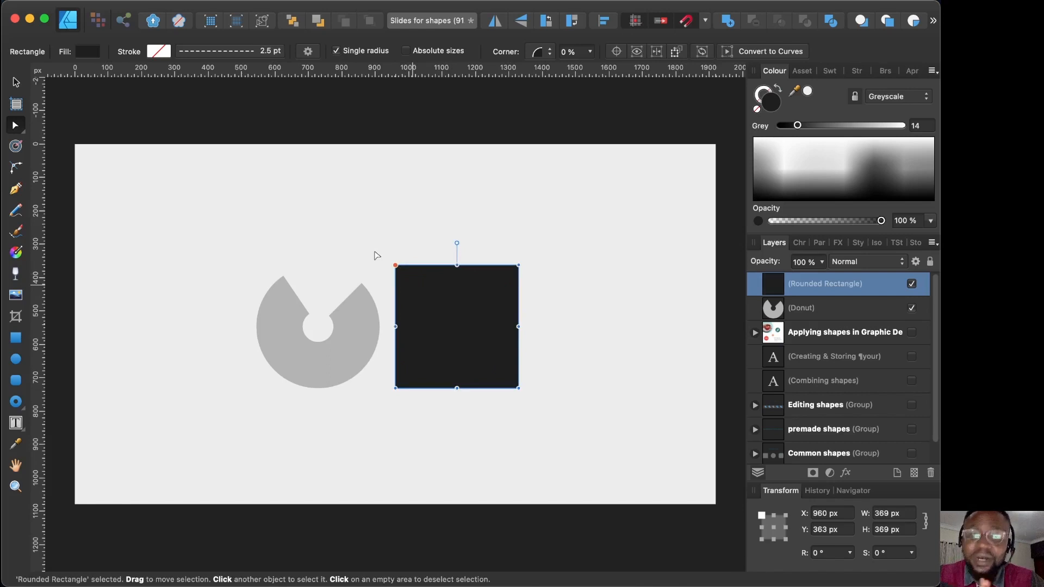
{"action": "left_click_drag", "start_coordinate": [393, 266], "coordinate": [429, 303]}
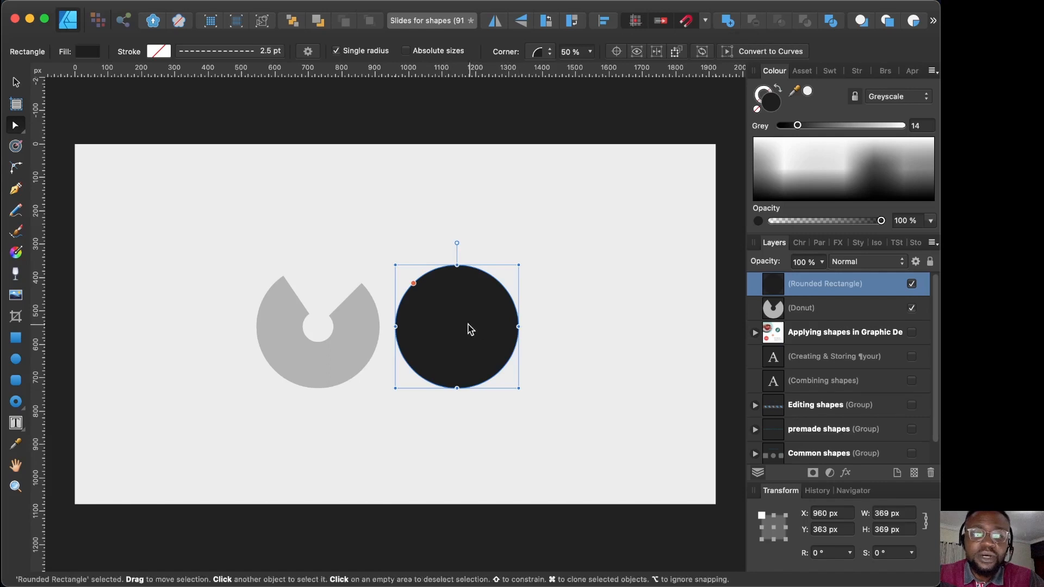
{"action": "left_click_drag", "start_coordinate": [435, 323], "coordinate": [354, 326]}
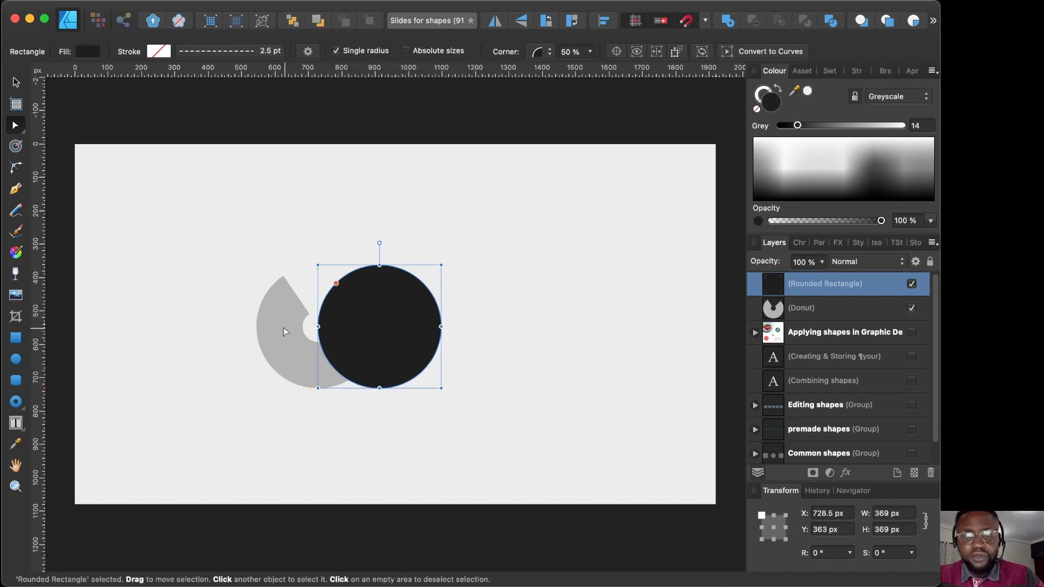
Step: With both shapes selected, show Editing shapes and shrink the shapes into place beneath the ADD…DIVIDE icons
{"action": "left_click", "coordinate": [275, 329], "text": "shift"}
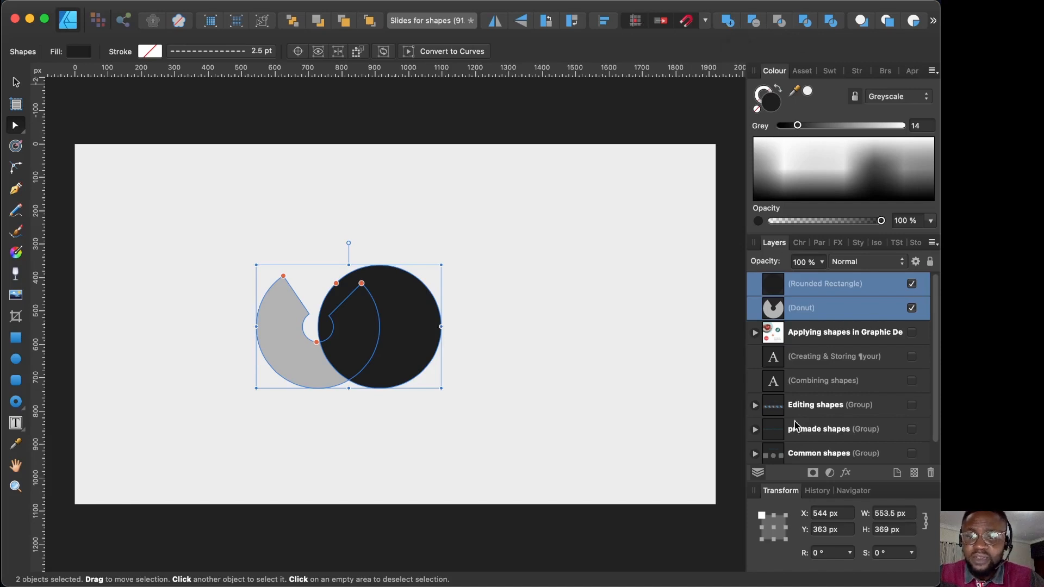
{"action": "left_click", "coordinate": [912, 405]}
{"action": "left_click_drag", "start_coordinate": [404, 342], "coordinate": [452, 437]}
{"action": "left_click_drag", "start_coordinate": [489, 359], "coordinate": [447, 389]}
{"action": "left_click_drag", "start_coordinate": [419, 431], "coordinate": [429, 424]}
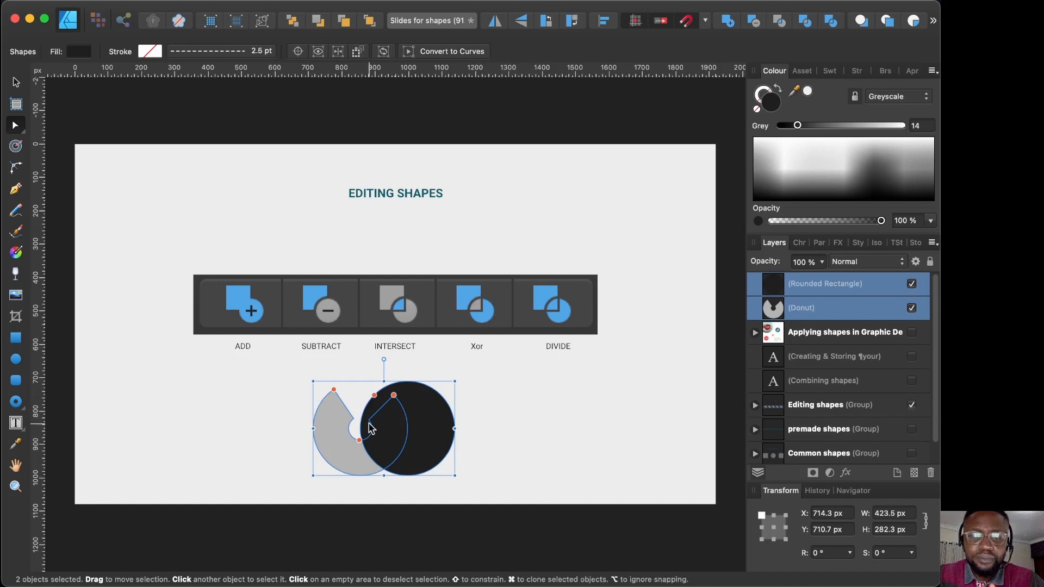
{"action": "left_click", "coordinate": [728, 25]}
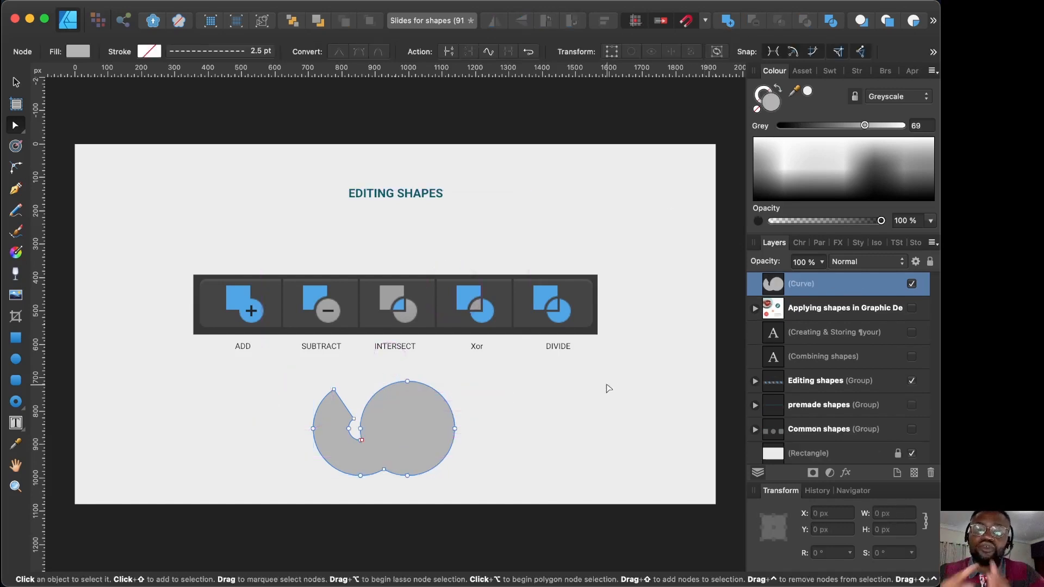
{"action": "left_click", "coordinate": [554, 408]}
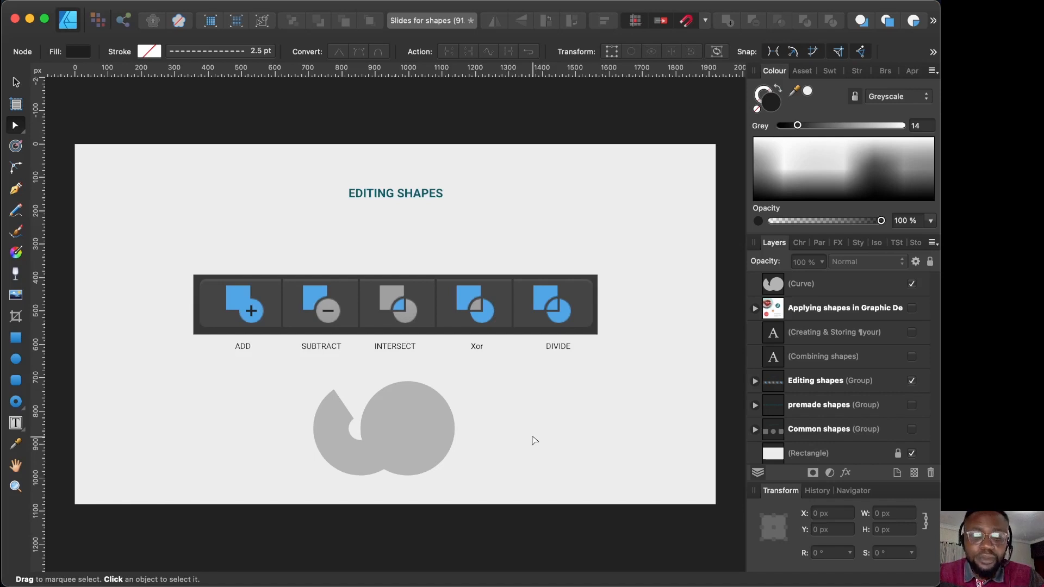
{"action": "key", "text": "super+z"}
{"action": "key", "text": "super+z"}
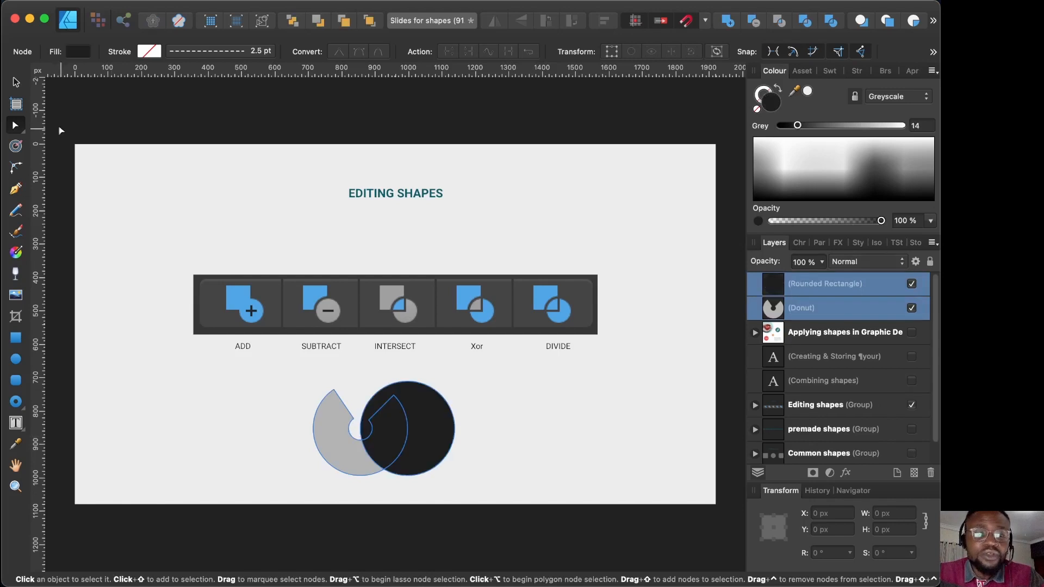
{"action": "left_click", "coordinate": [16, 82]}
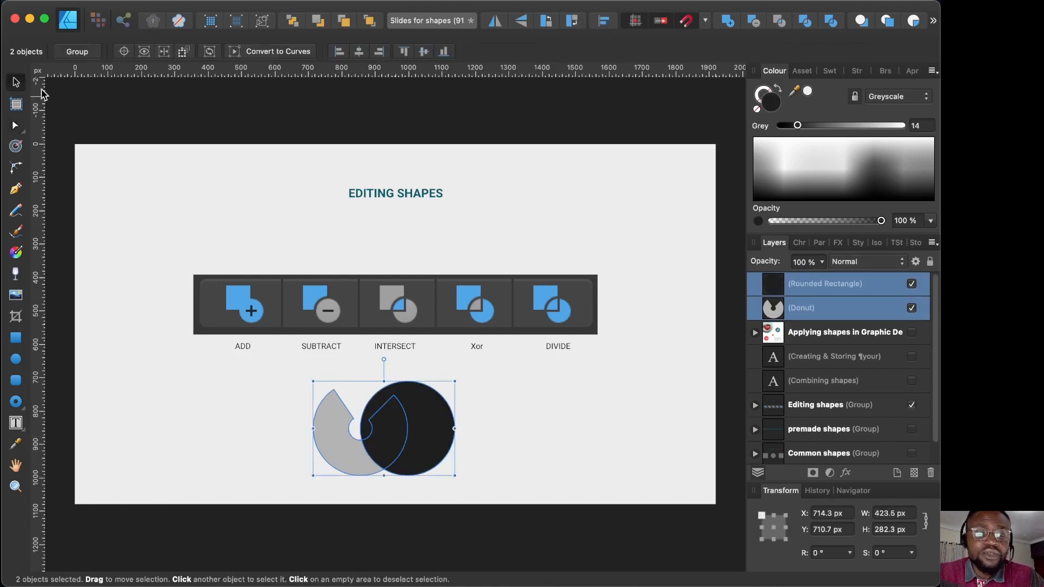
{"action": "left_click", "coordinate": [476, 441]}
{"action": "left_click", "coordinate": [430, 438]}
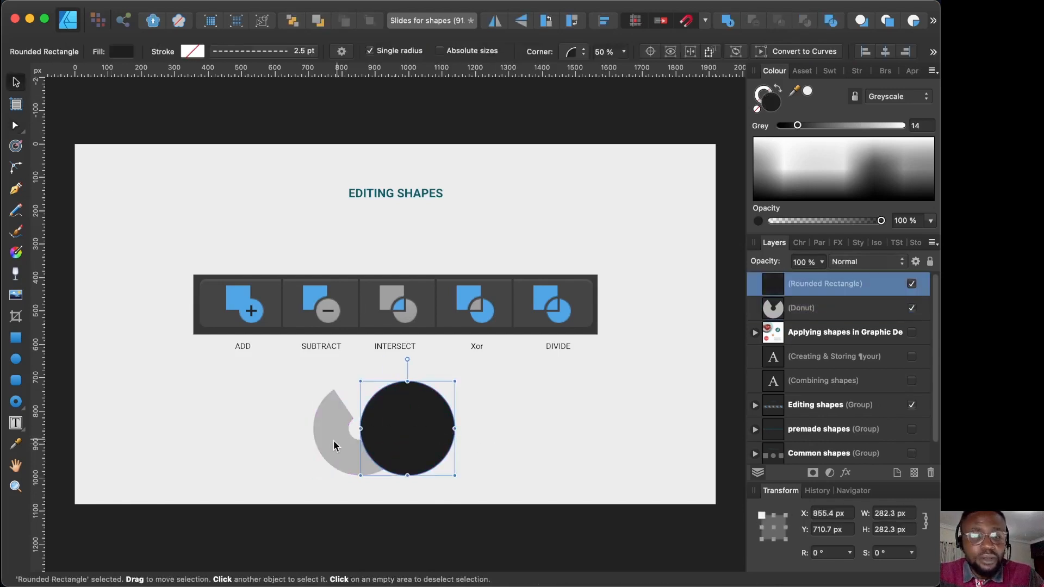
{"action": "left_click", "coordinate": [327, 440], "text": "shift"}
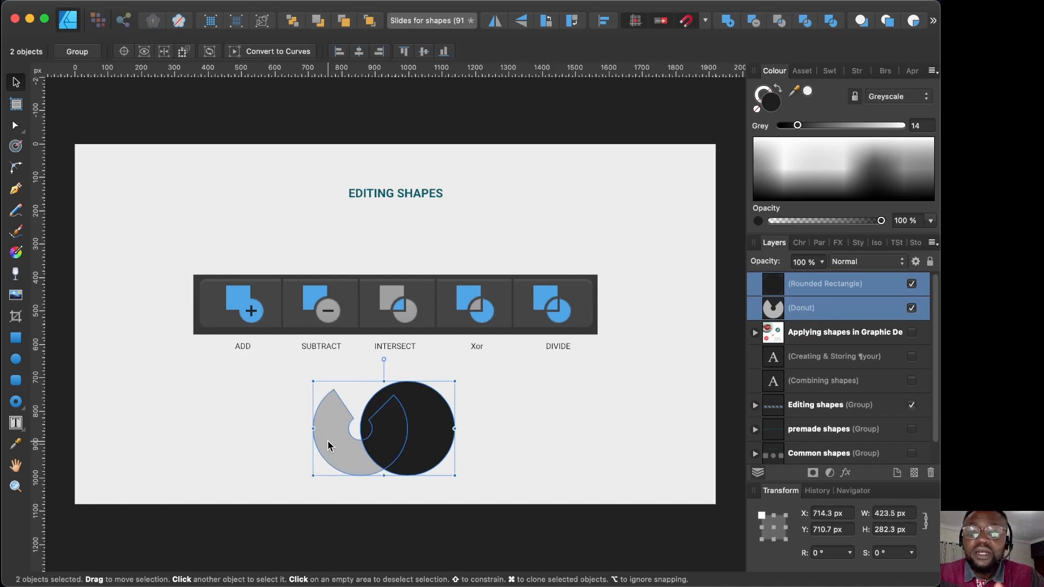
{"action": "left_click", "coordinate": [753, 21]}
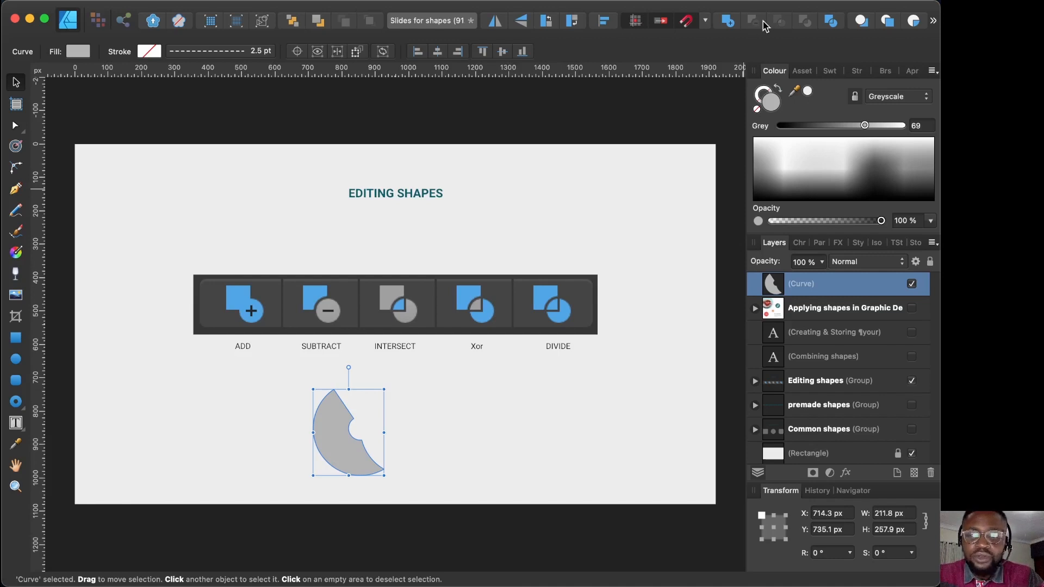
{"action": "key", "text": "super+z"}
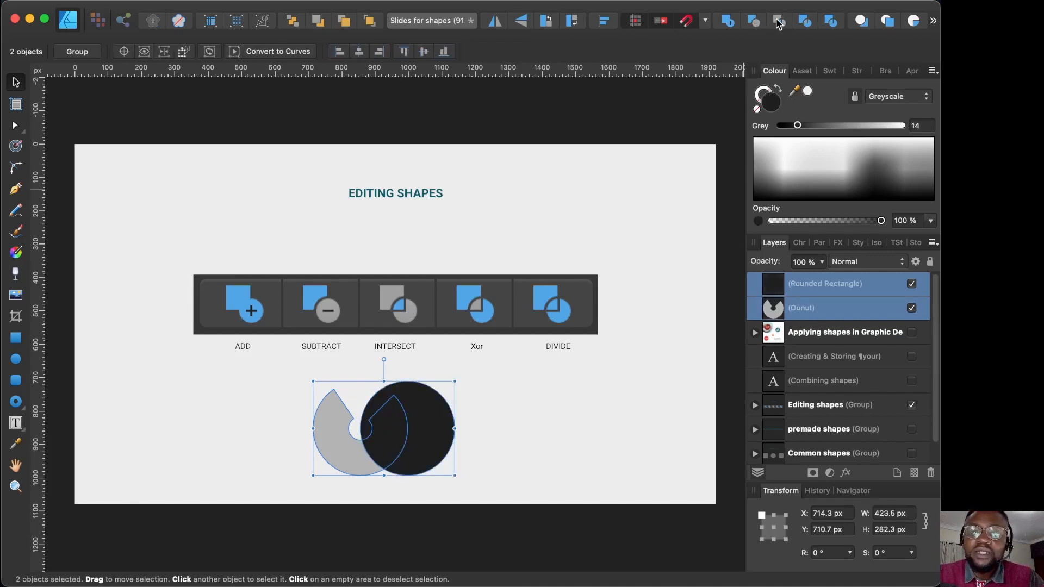
{"action": "left_click", "coordinate": [778, 21]}
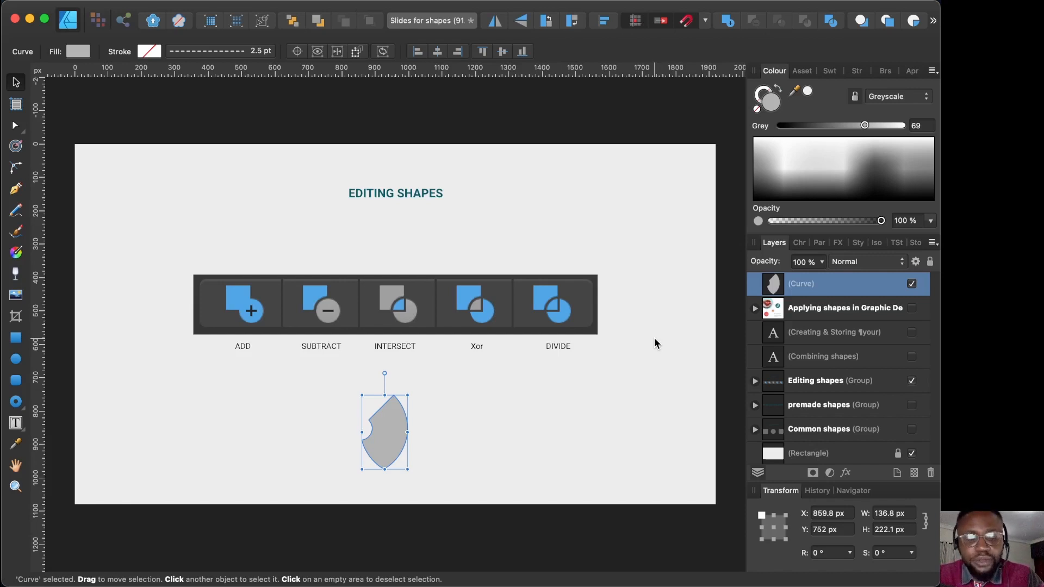
{"action": "key", "text": "super+z"}
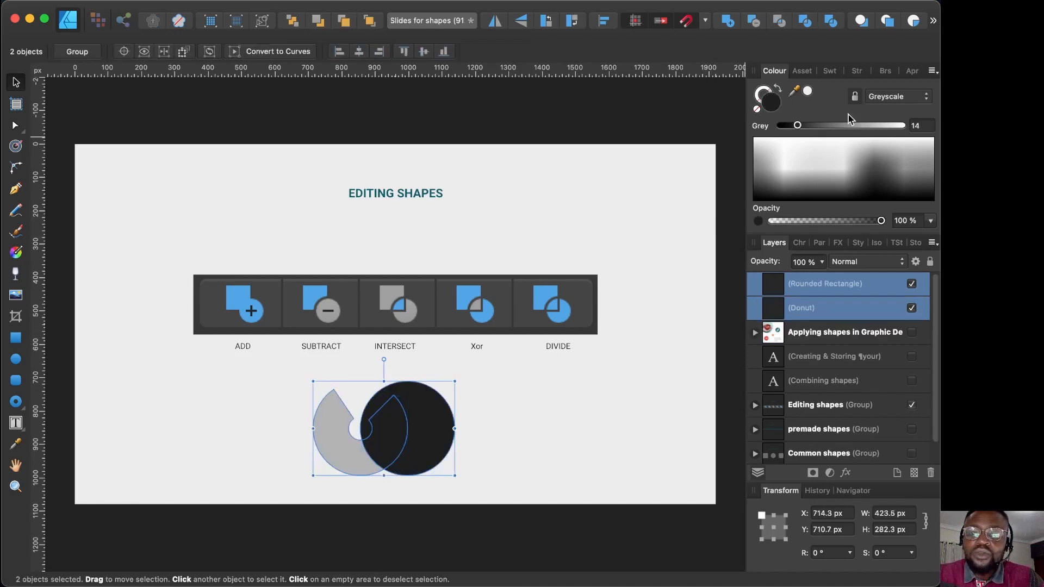
Step: Combine the donut and circle with their overlap removed, then undo back to two separate shapes
{"action": "left_click", "coordinate": [803, 25]}
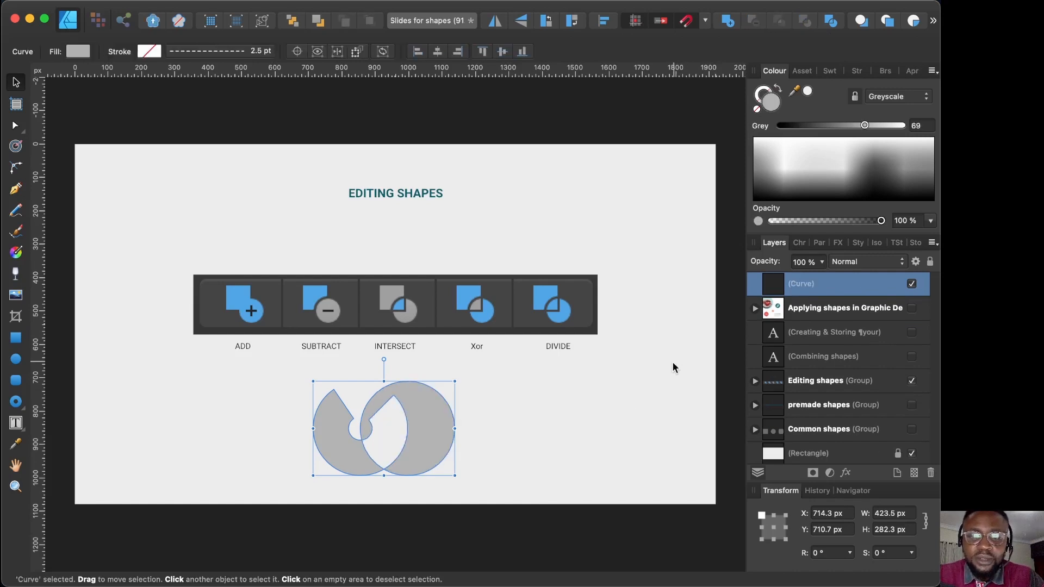
{"action": "left_click", "coordinate": [582, 430]}
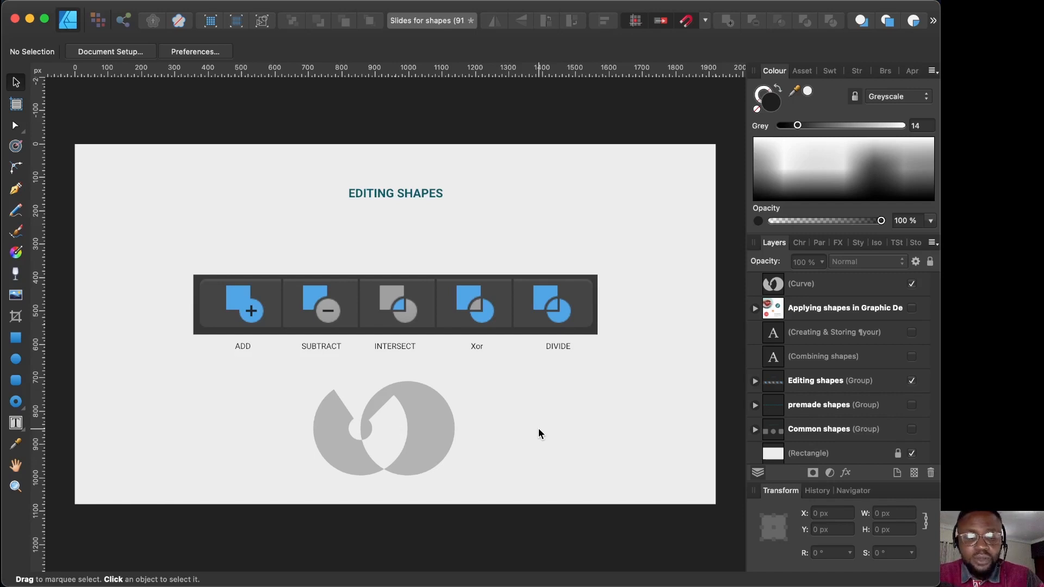
{"action": "key", "text": "super+z"}
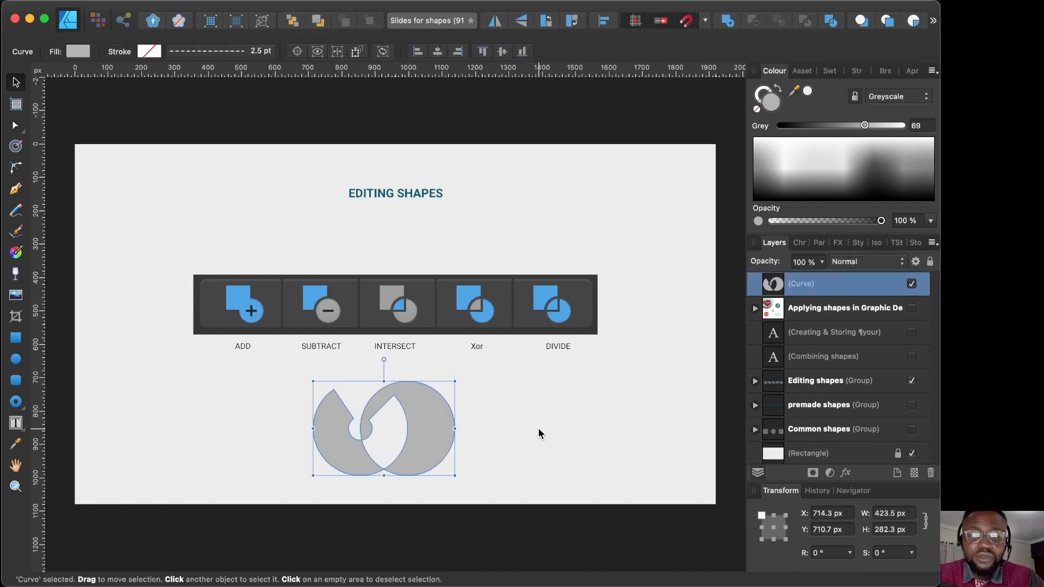
{"action": "key", "text": "super+z"}
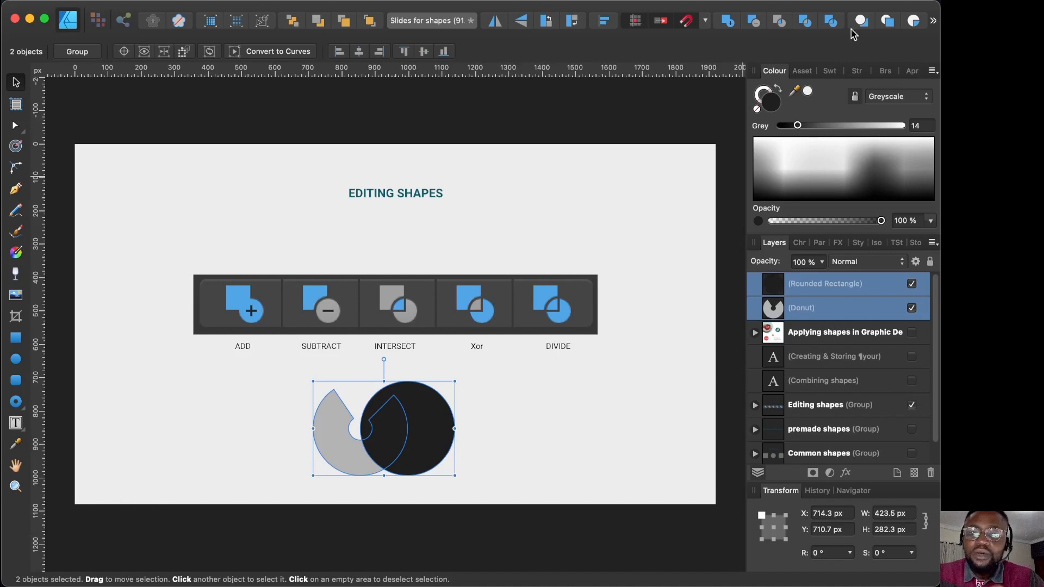
Step: Divide the donut and circle into three curves, pull two pieces apart, then undo the moves
{"action": "left_click", "coordinate": [832, 22]}
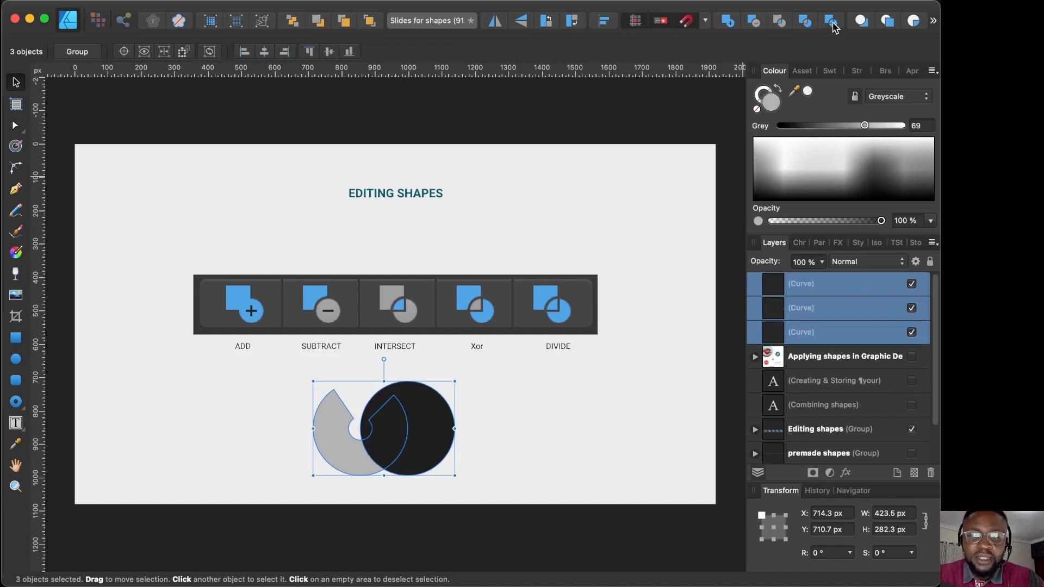
{"action": "left_click", "coordinate": [545, 421]}
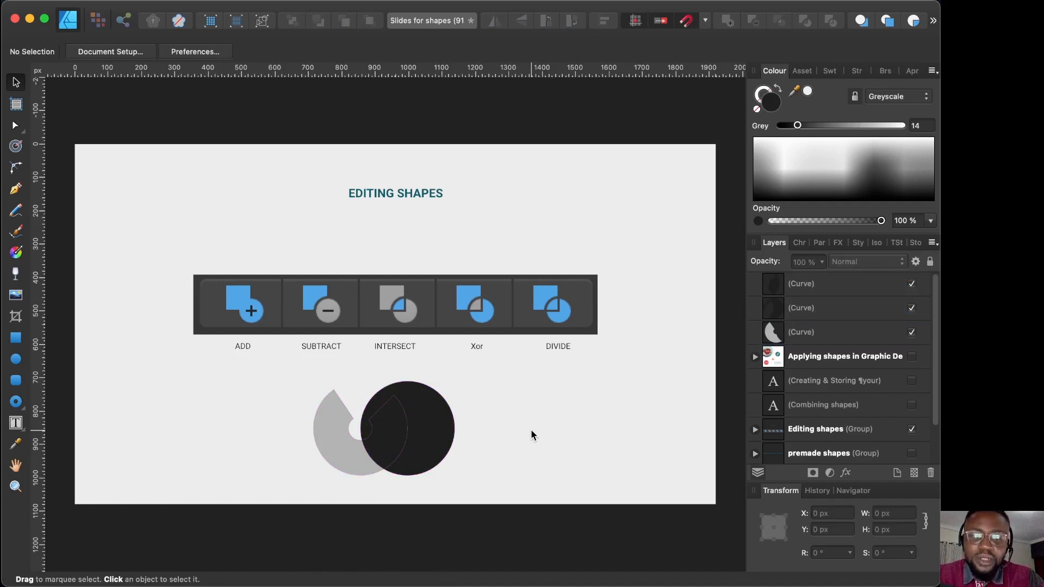
{"action": "left_click", "coordinate": [375, 440]}
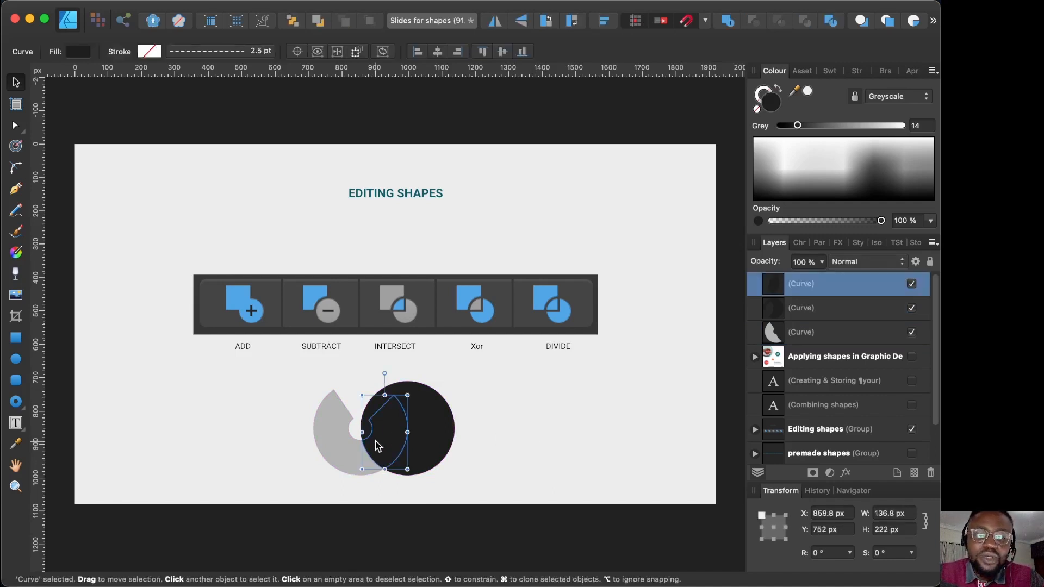
{"action": "left_click_drag", "start_coordinate": [394, 430], "coordinate": [591, 393]}
{"action": "left_click_drag", "start_coordinate": [427, 441], "coordinate": [473, 404]}
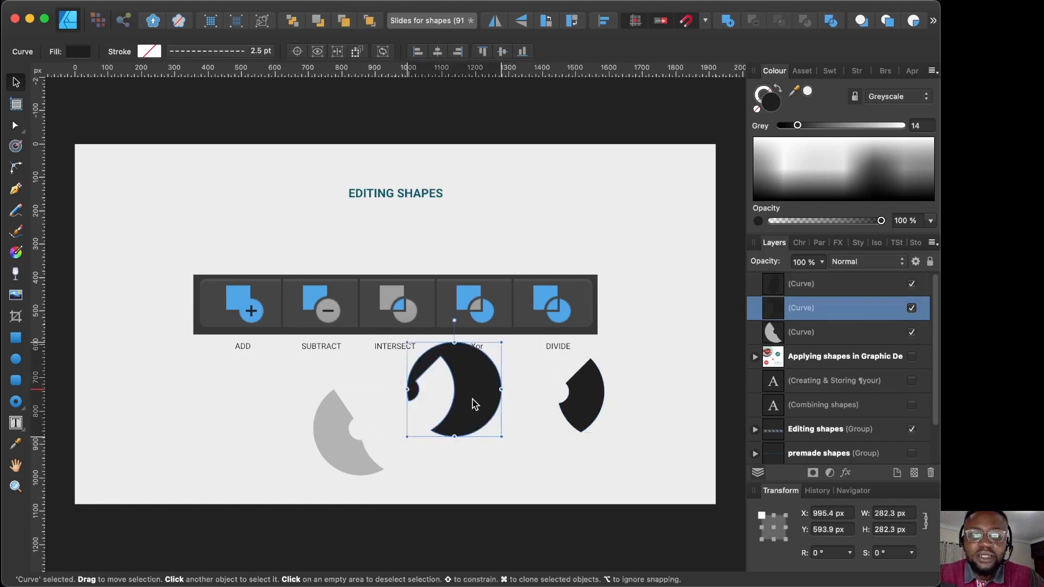
{"action": "key", "text": "super+z"}
{"action": "key", "text": "super+z"}
{"action": "key", "text": "super+z"}
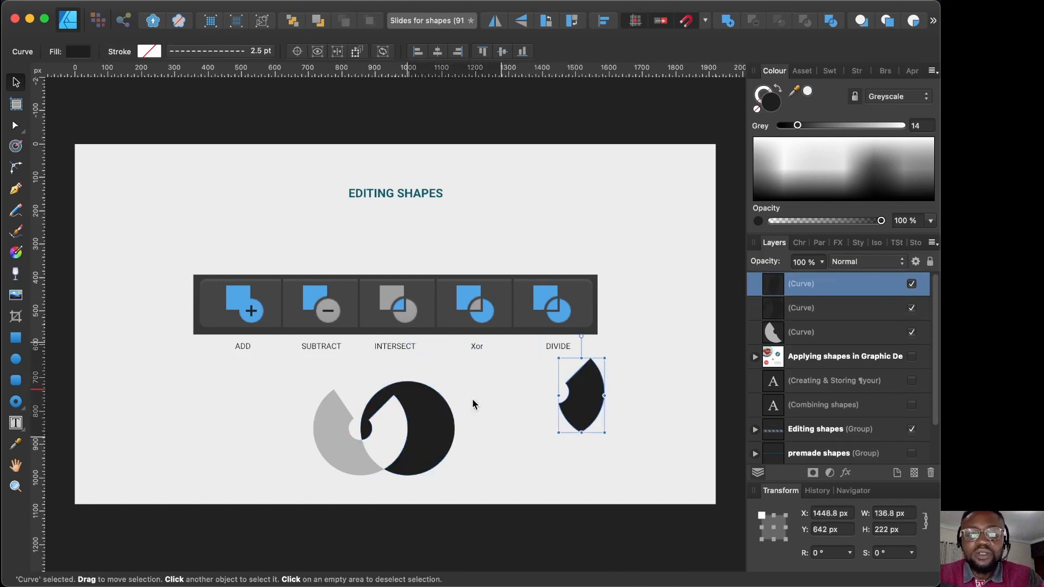
{"action": "key", "text": "super+z"}
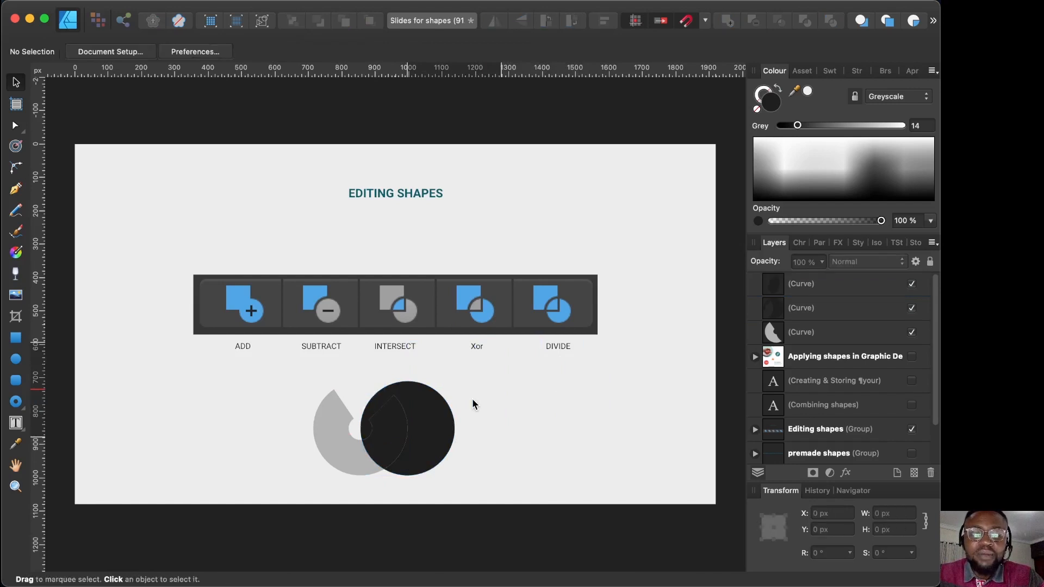
{"action": "key", "text": "super+z"}
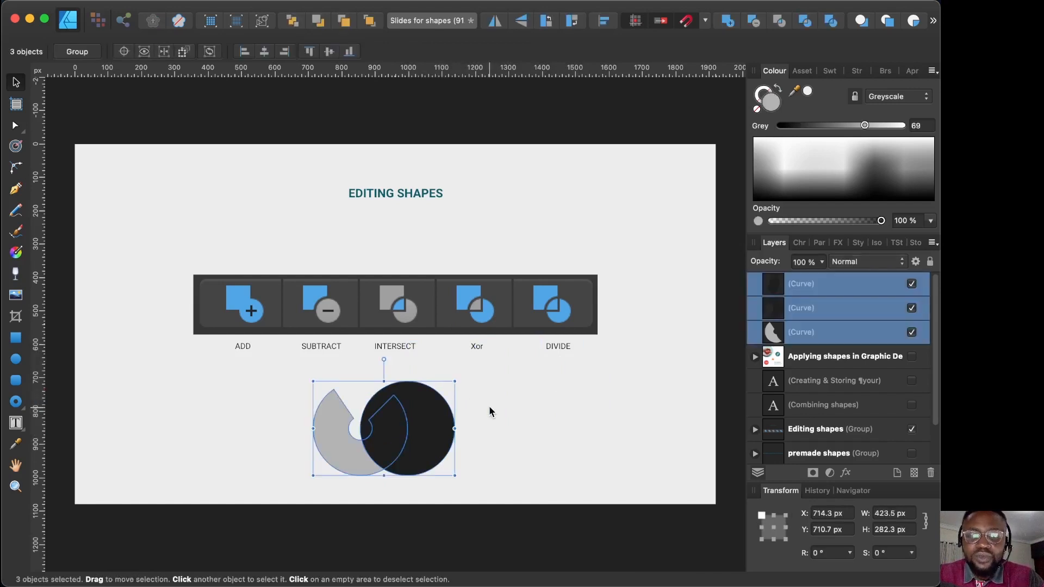
Step: Undo the Divide, hide the Editing shapes group and show the Combining shapes title
{"action": "key", "text": "super+z"}
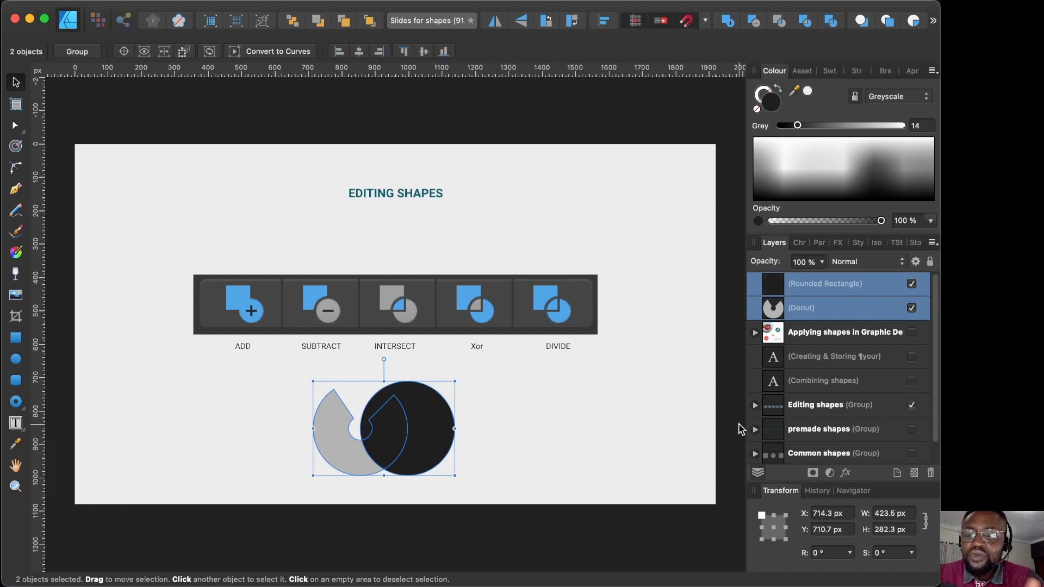
{"action": "left_click", "coordinate": [912, 405]}
{"action": "left_click", "coordinate": [912, 380]}
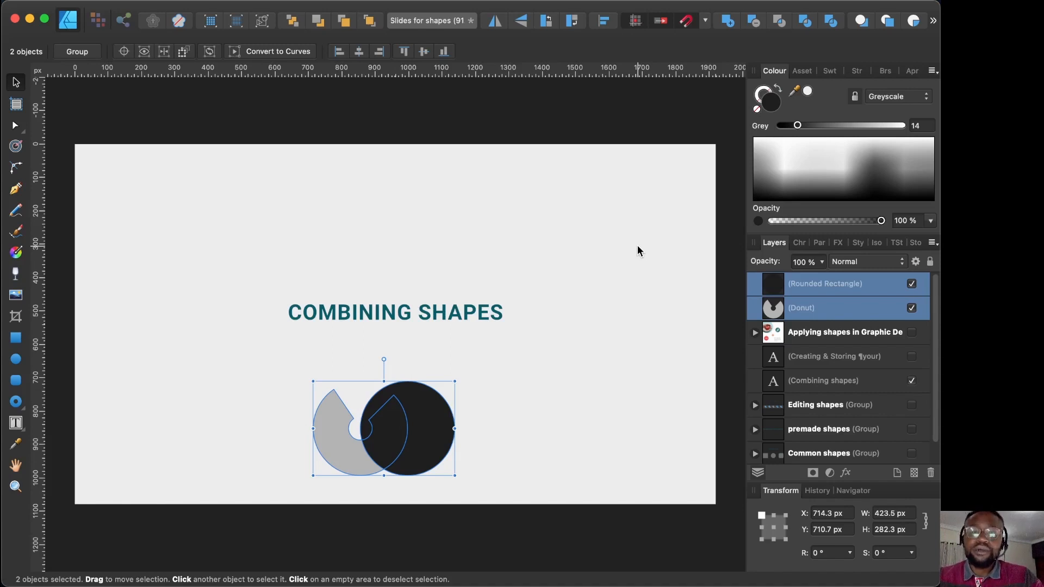
Step: Move the donut and circle up under the title, merge them with Add, and expand the Compound layer
{"action": "left_click_drag", "start_coordinate": [427, 434], "coordinate": [427, 402]}
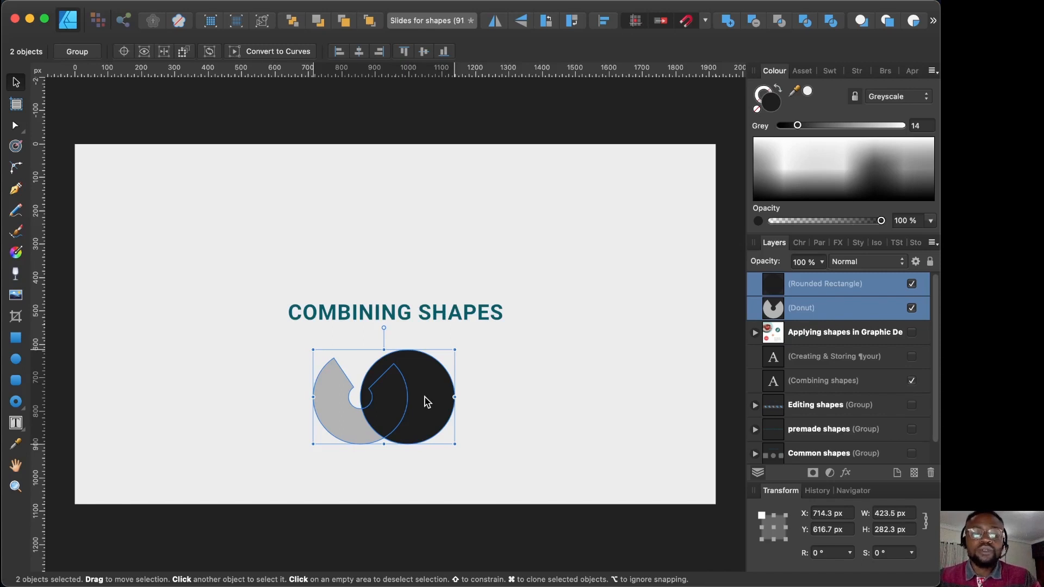
{"action": "left_click", "coordinate": [729, 25], "text": "alt"}
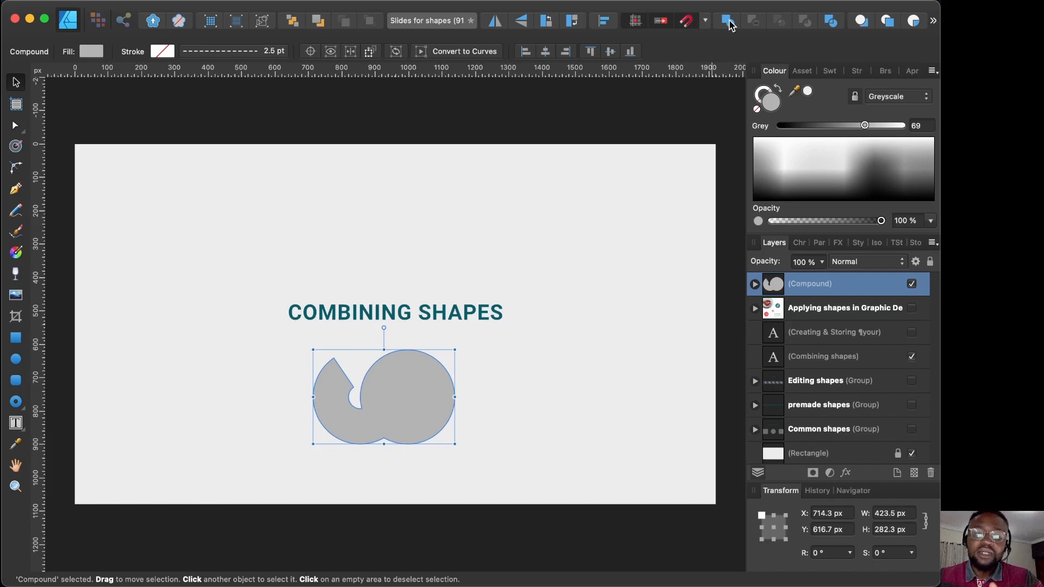
{"action": "left_click", "coordinate": [756, 285]}
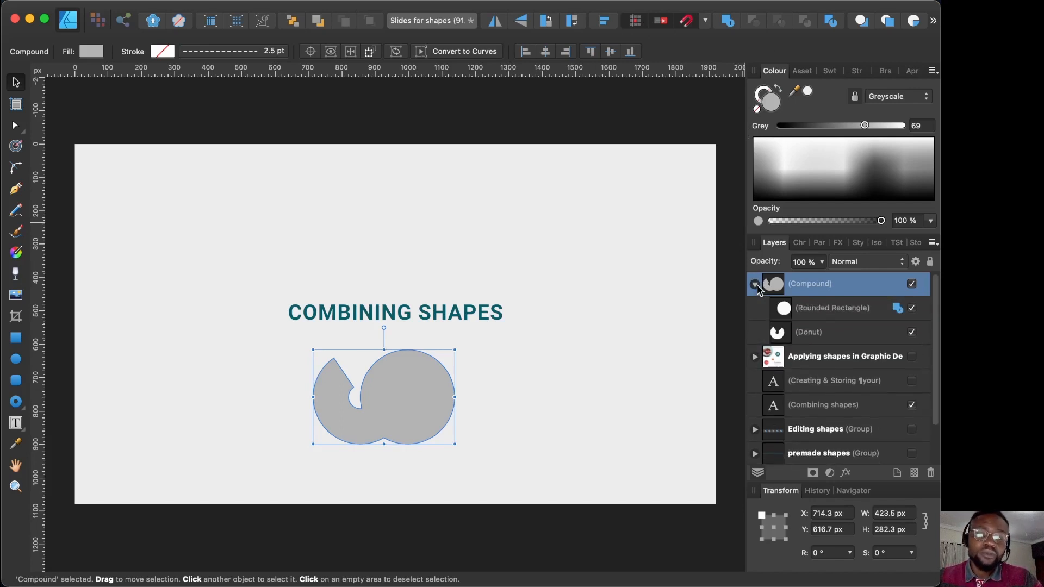
Step: Move the compound's circle below the donut to 714.3, 770 px, collapse the Compound and hide the title
{"action": "left_click", "coordinate": [833, 308]}
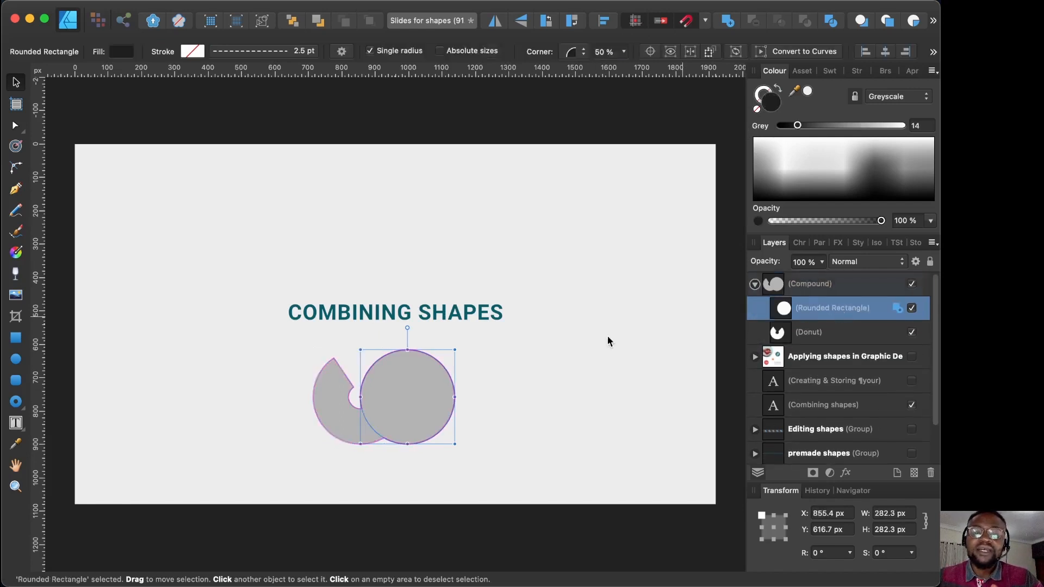
{"action": "left_click_drag", "start_coordinate": [442, 393], "coordinate": [380, 440]}
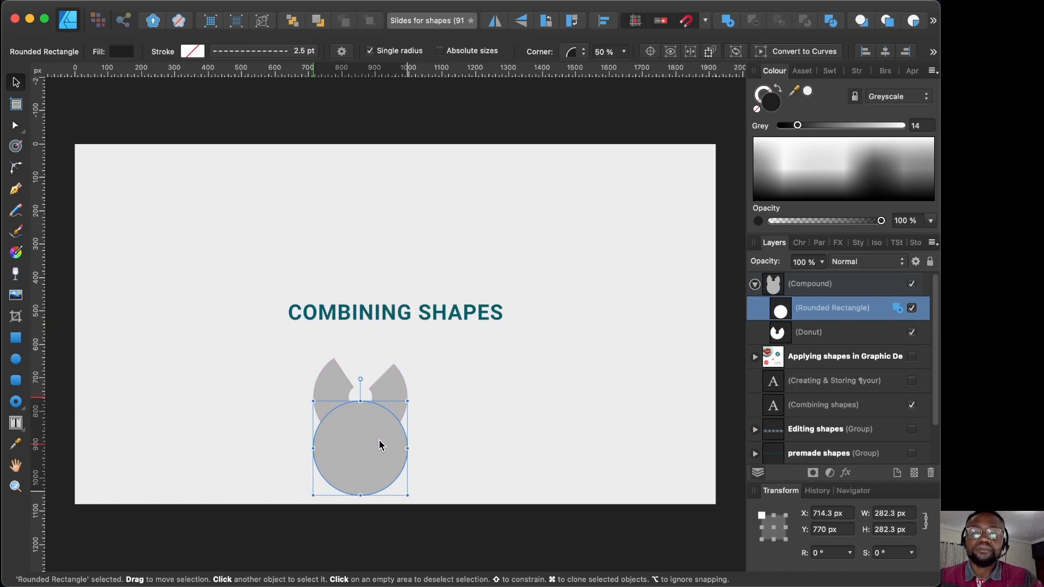
{"action": "left_click", "coordinate": [755, 284]}
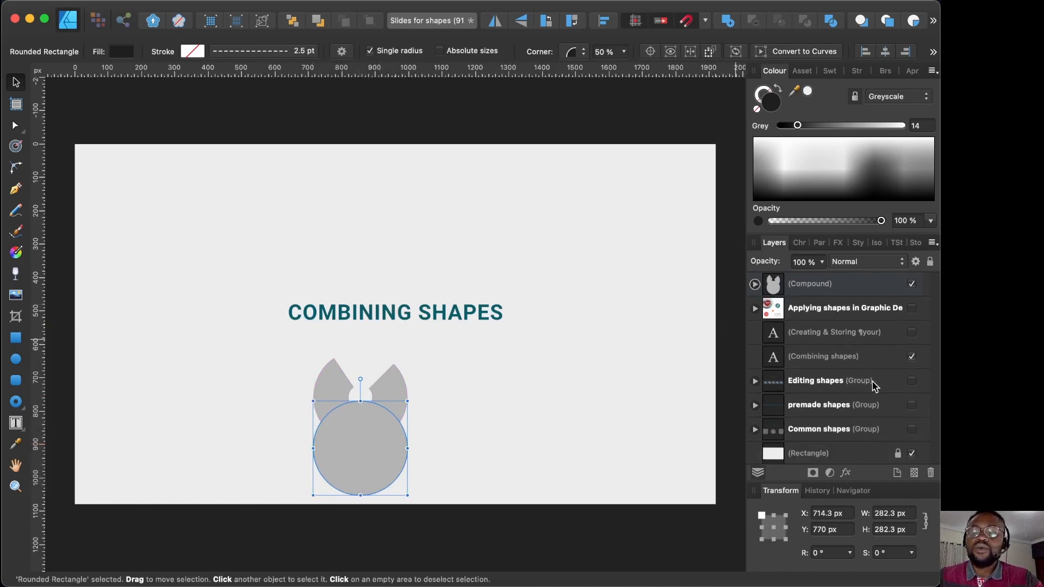
{"action": "left_click", "coordinate": [912, 356]}
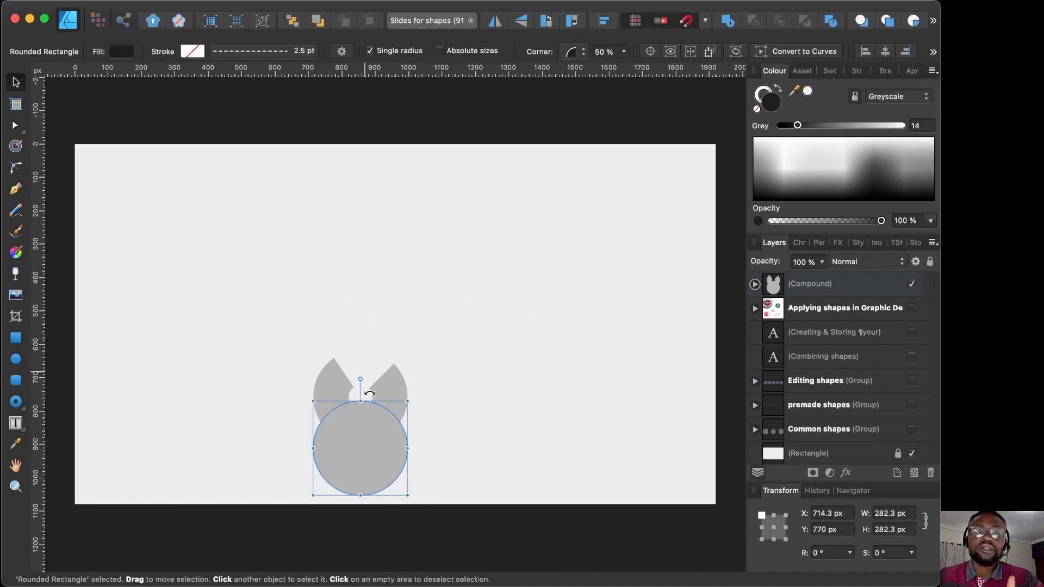
Step: Select the Compound layer and drag the eared shape up to the slide centre
{"action": "left_click", "coordinate": [870, 281]}
{"action": "left_click_drag", "start_coordinate": [389, 397], "coordinate": [423, 312]}
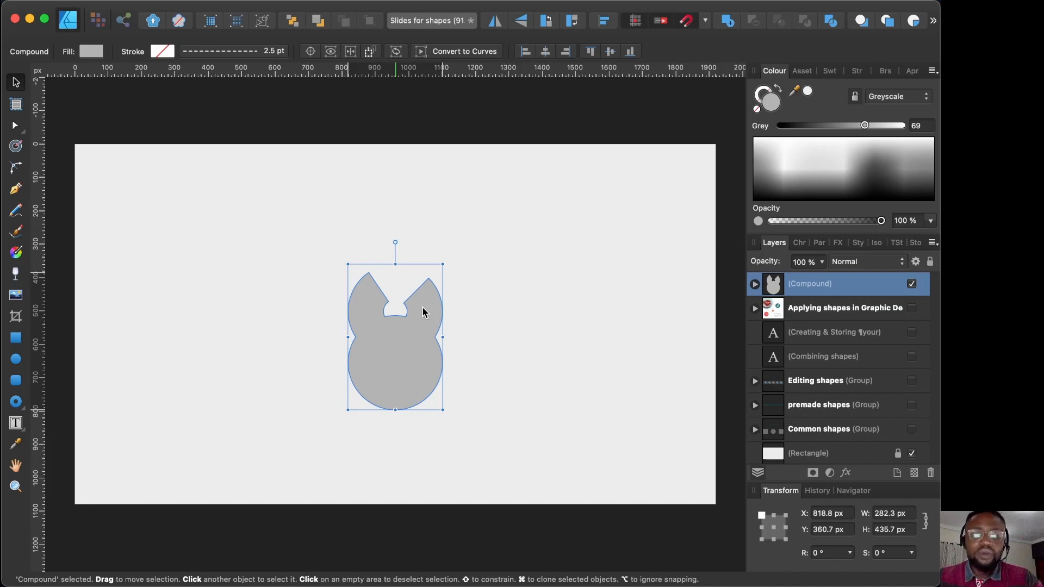
Step: Contour the compound shape inward to a −39.5 px radius, then deselect it
{"action": "left_click", "coordinate": [15, 146]}
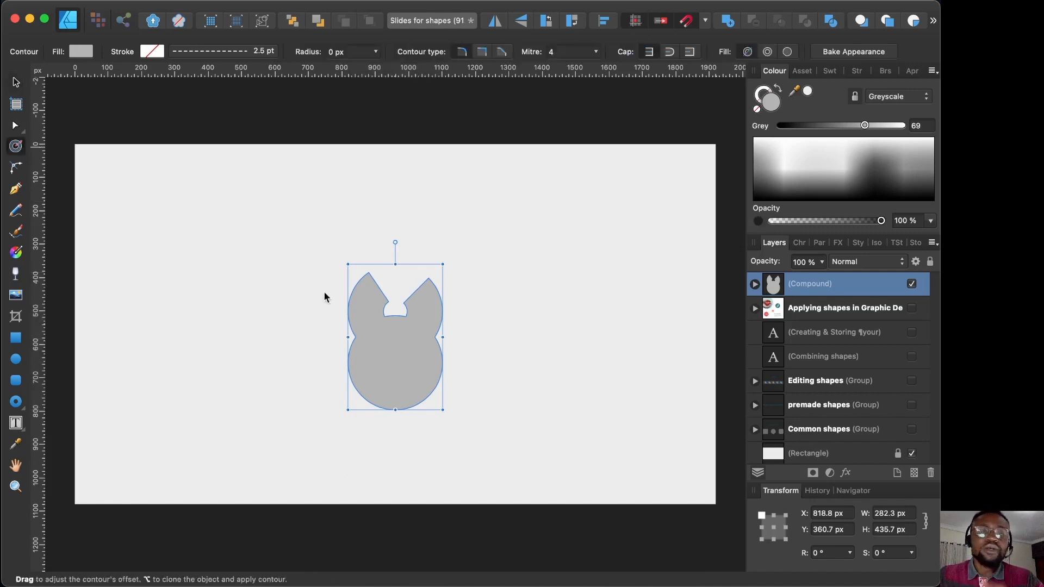
{"action": "mouse_move", "coordinate": [403, 367]}
{"action": "left_mouse_down"}
{"action": "mouse_move", "coordinate": [427, 355]}
{"action": "mouse_move", "coordinate": [388, 365]}
{"action": "left_mouse_up"}
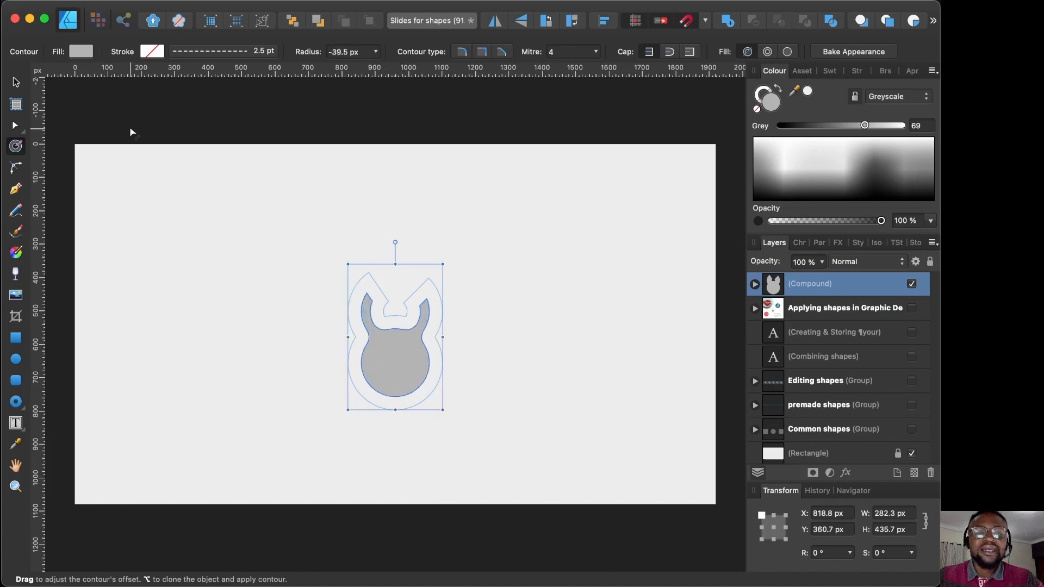
{"action": "left_click", "coordinate": [16, 83]}
{"action": "left_click", "coordinate": [171, 200]}
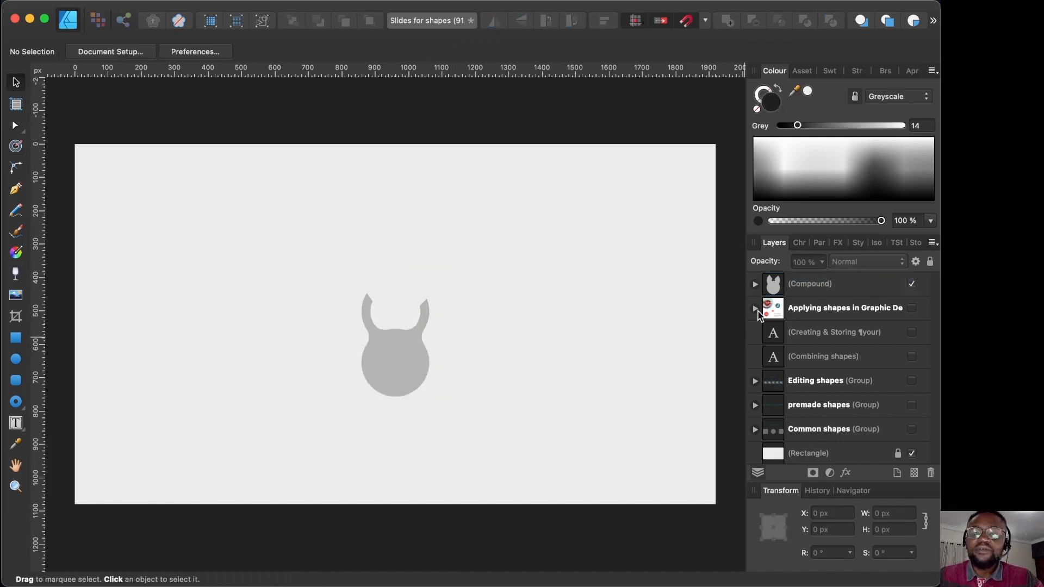
Step: Inside the Compound layer, drag the circle child up and right, atop the wedge-cut donut
{"action": "left_click", "coordinate": [756, 284]}
{"action": "left_click", "coordinate": [813, 333]}
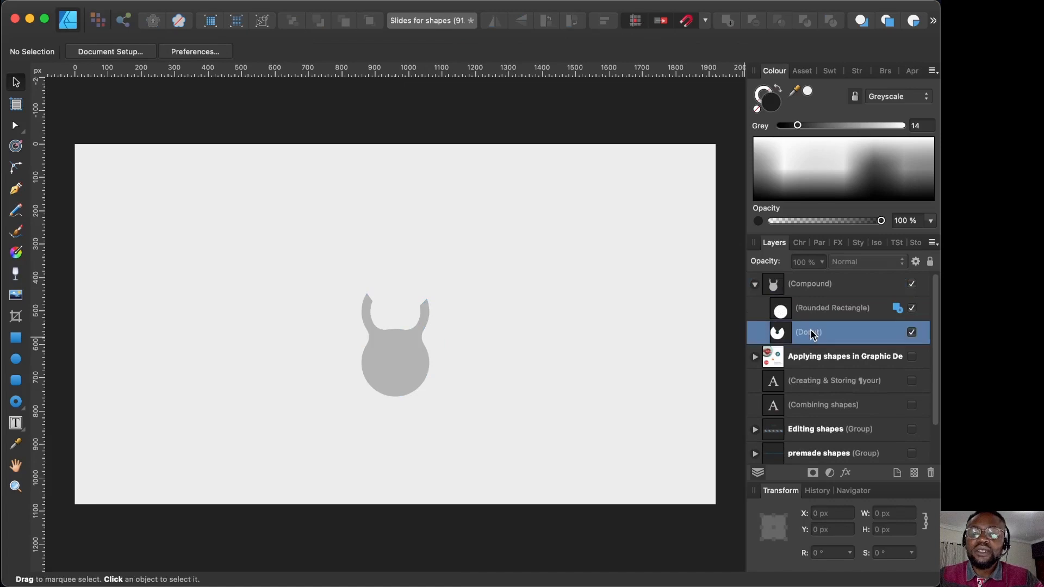
{"action": "left_click", "coordinate": [397, 387]}
{"action": "left_click_drag", "start_coordinate": [397, 387], "coordinate": [416, 284]}
{"action": "left_click", "coordinate": [560, 418]}
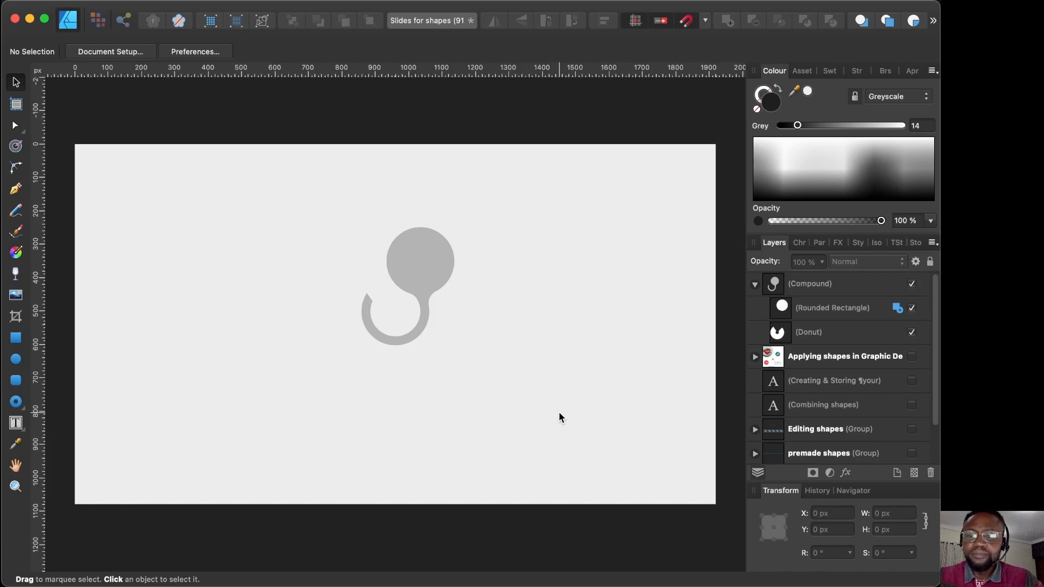
{"action": "left_click", "coordinate": [755, 284]}
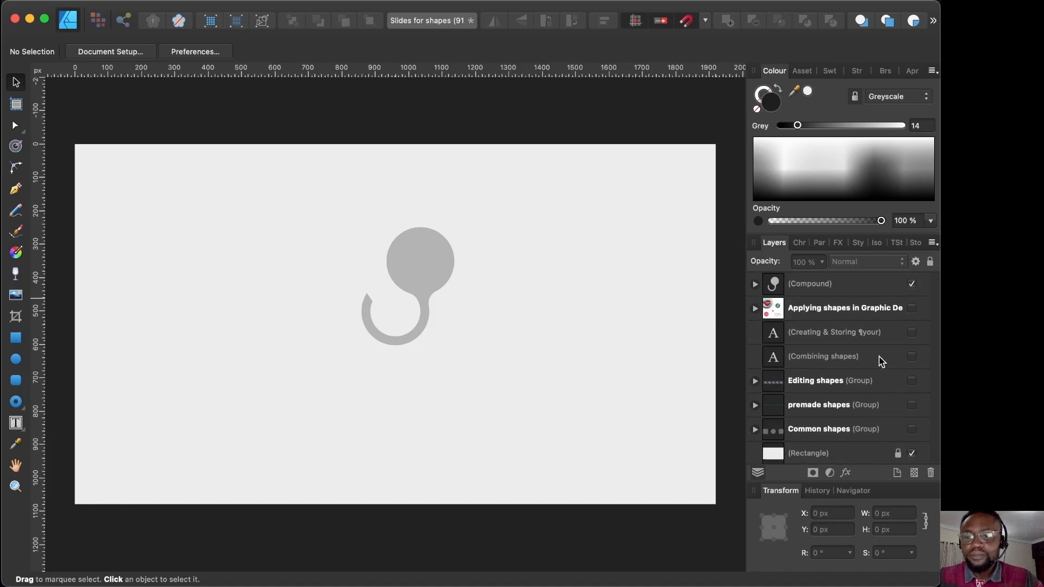
{"action": "left_click", "coordinate": [912, 333]}
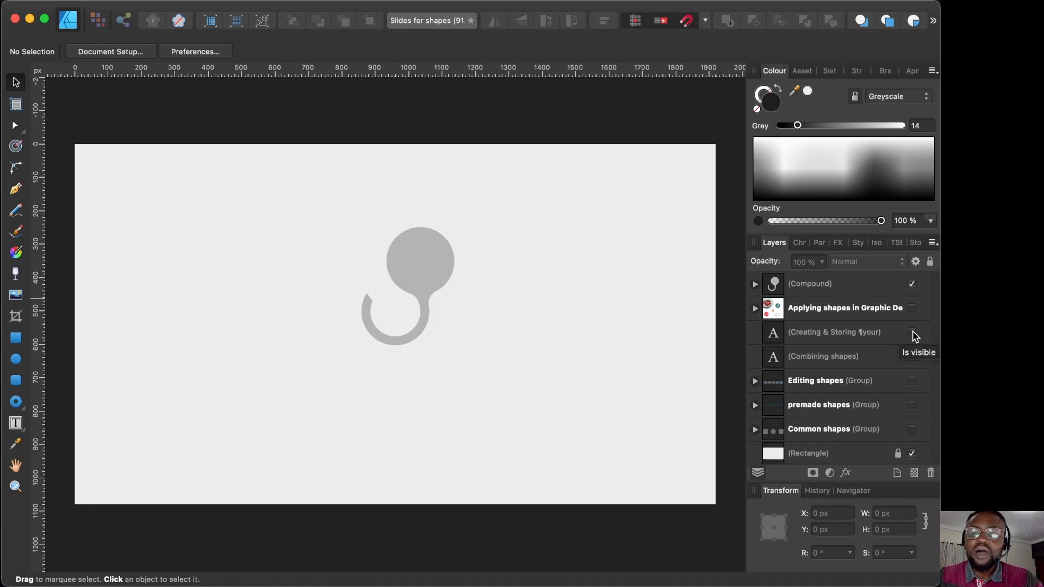
{"action": "left_click", "coordinate": [911, 283]}
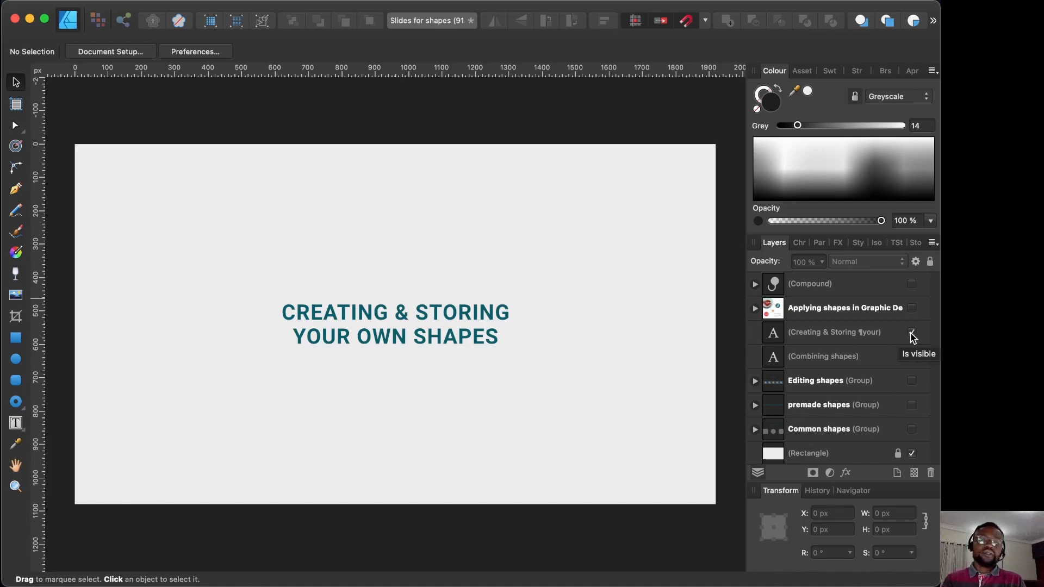
{"action": "left_click", "coordinate": [912, 333]}
{"action": "left_click", "coordinate": [912, 285]}
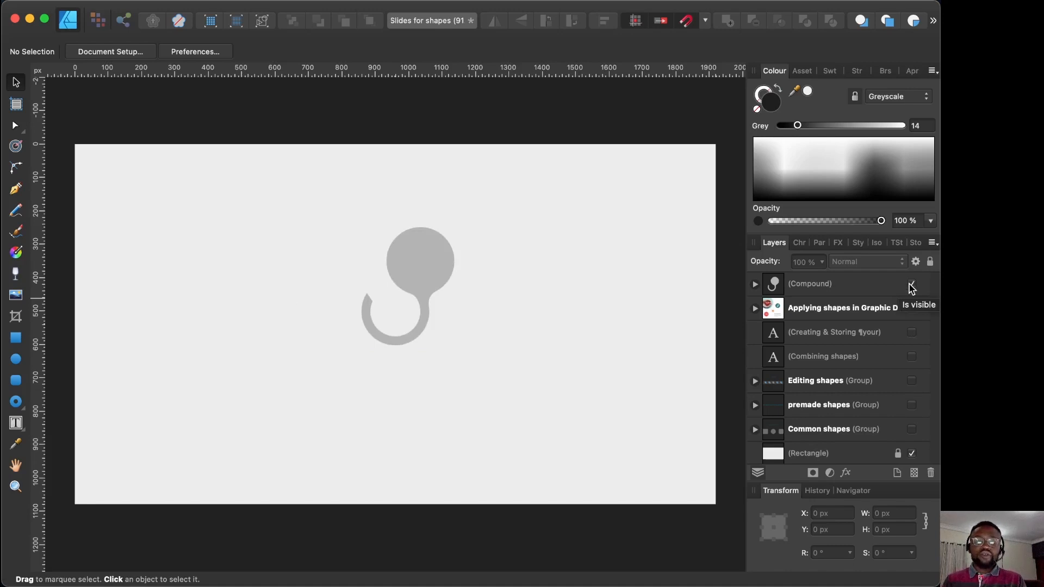
{"action": "left_click", "coordinate": [854, 283]}
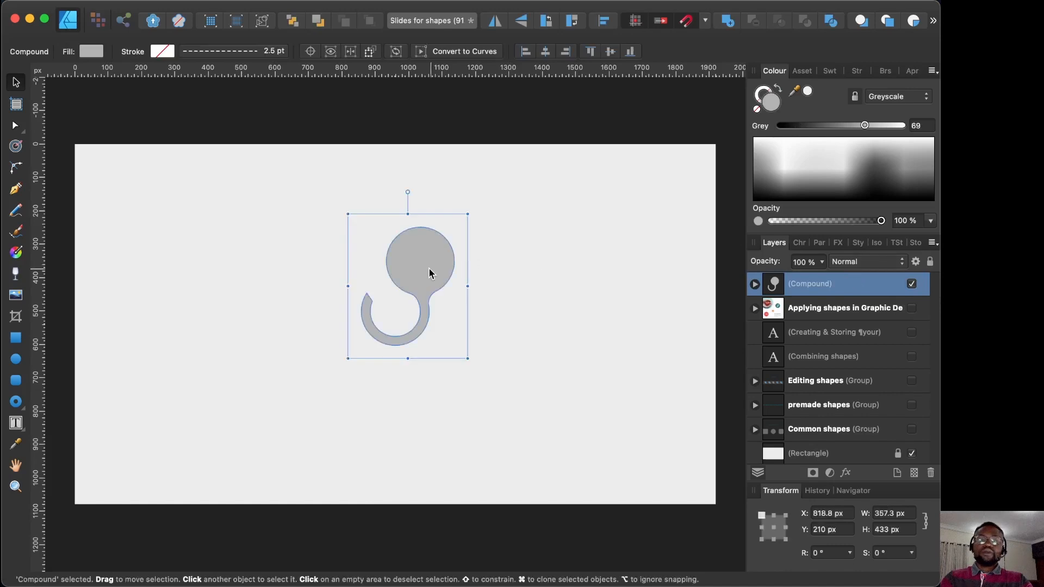
Step: Shift the compound down and left, and create a new asset category in the Assets panel
{"action": "left_click_drag", "start_coordinate": [427, 274], "coordinate": [415, 313]}
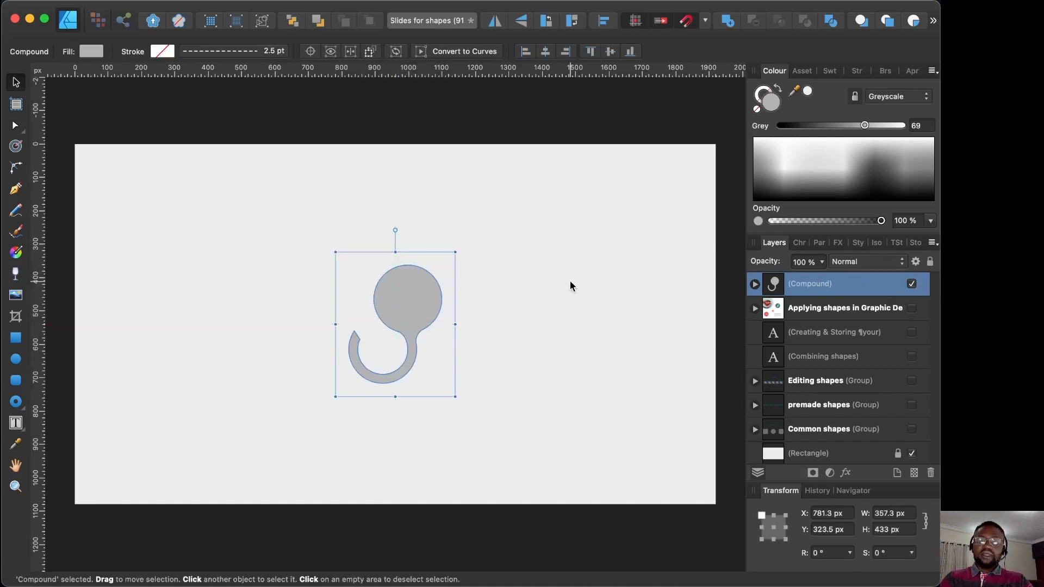
{"action": "left_click", "coordinate": [805, 72]}
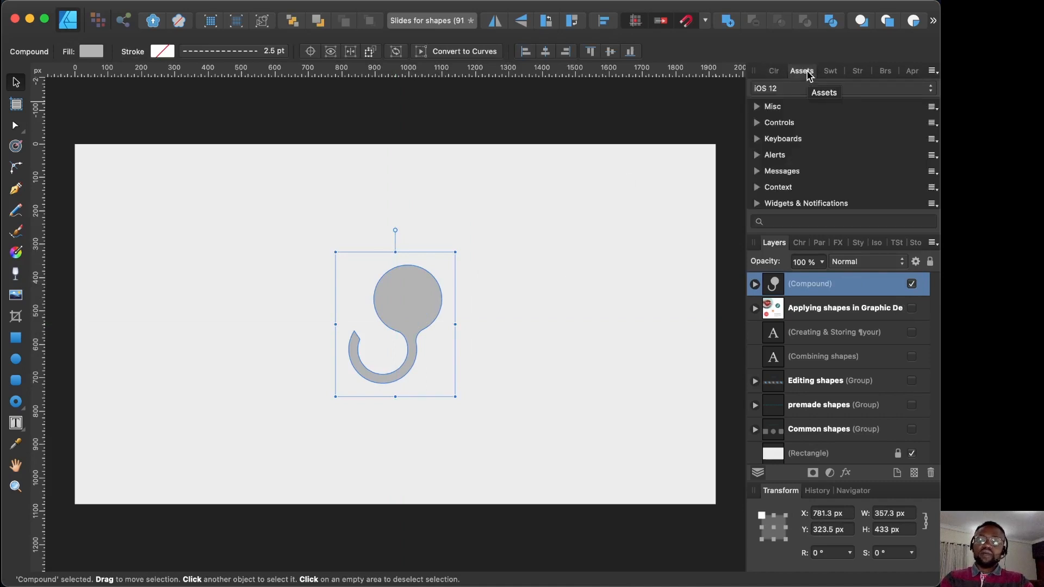
{"action": "left_click", "coordinate": [933, 71]}
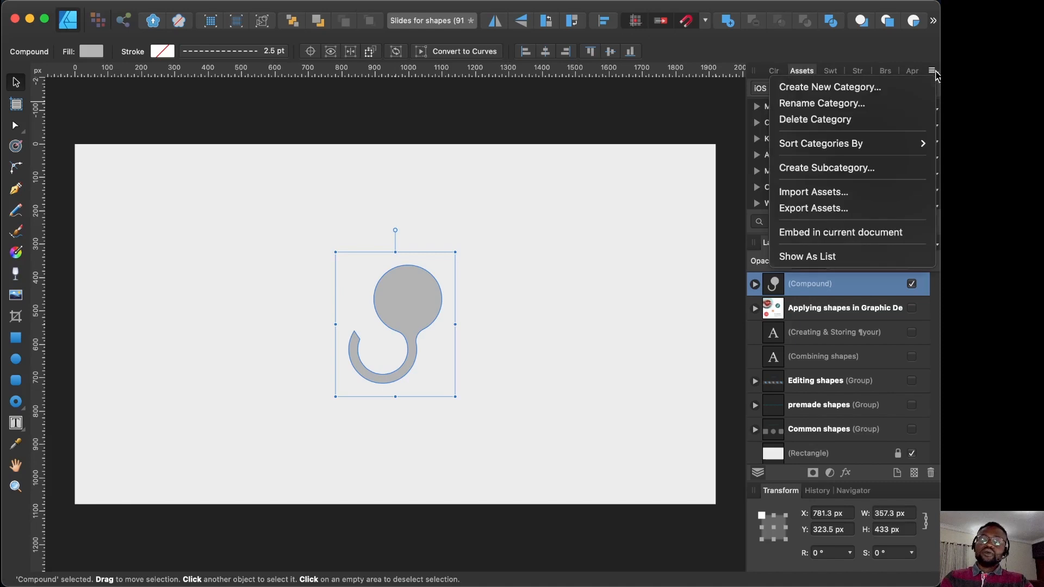
{"action": "left_click", "coordinate": [883, 89]}
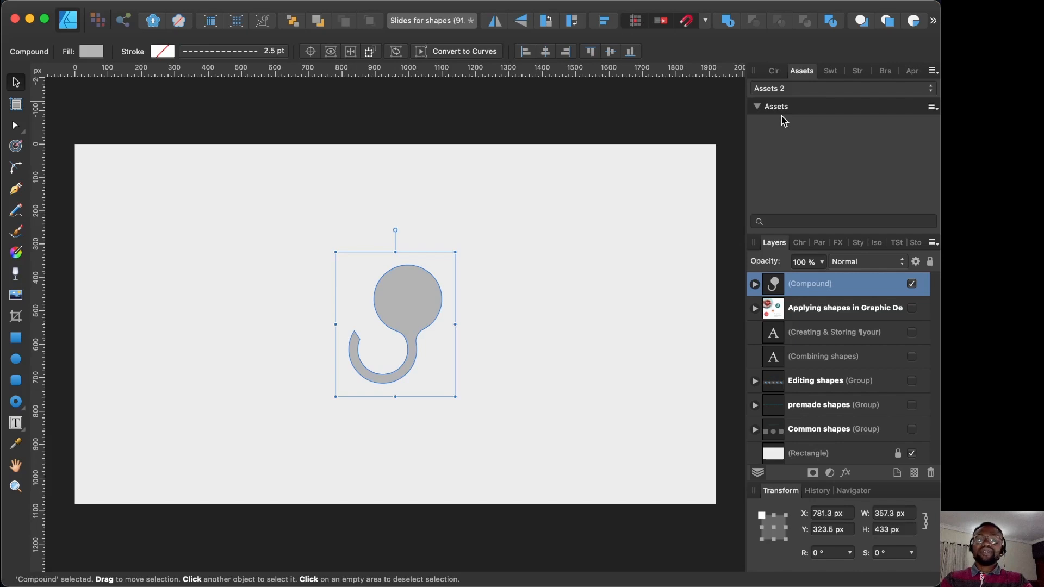
Step: Rename the new asset category to 'newshape'
{"action": "left_click", "coordinate": [932, 107]}
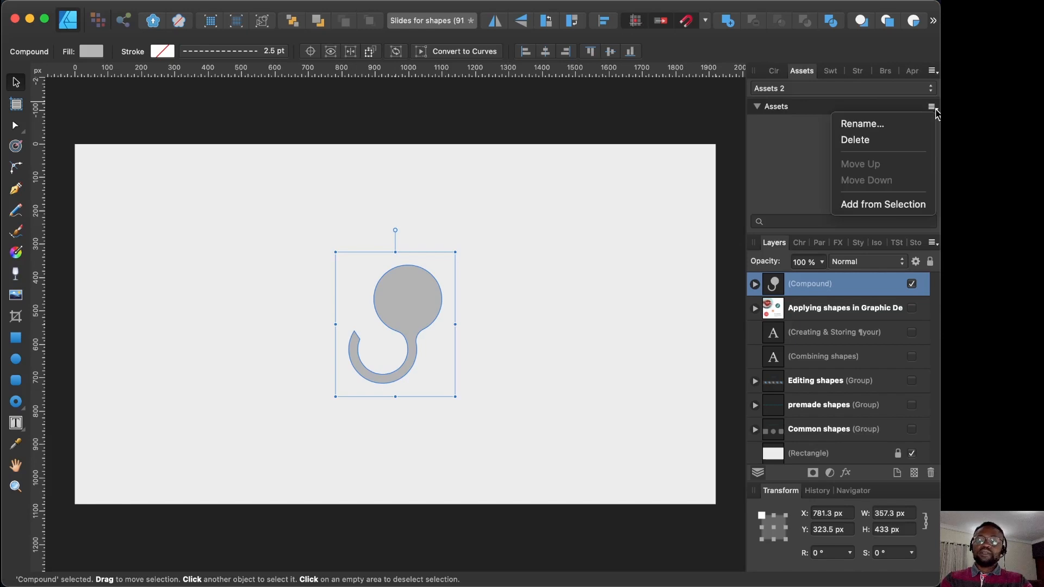
{"action": "left_click", "coordinate": [908, 129]}
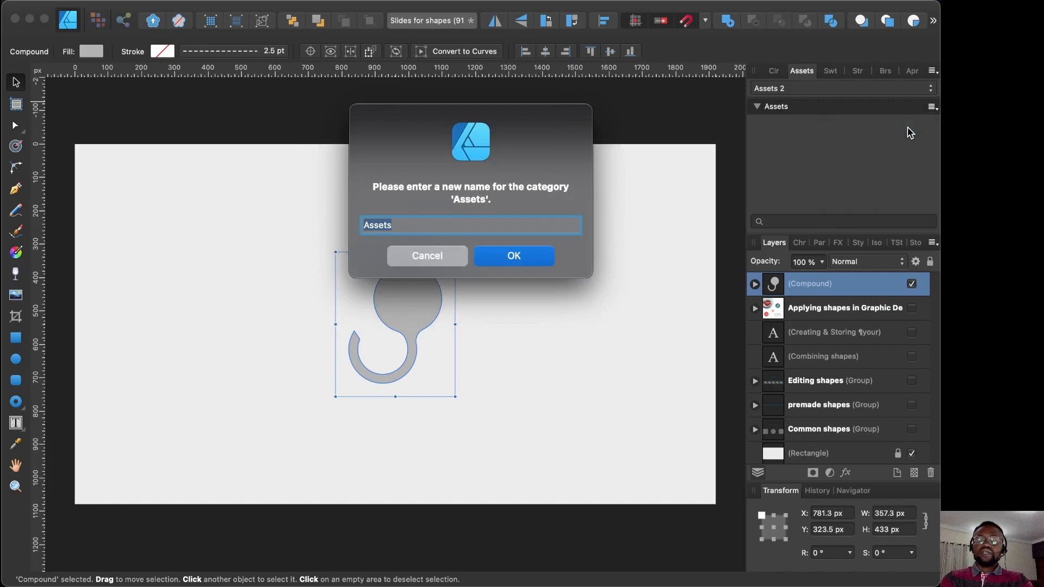
{"action": "type", "text": "ne"}
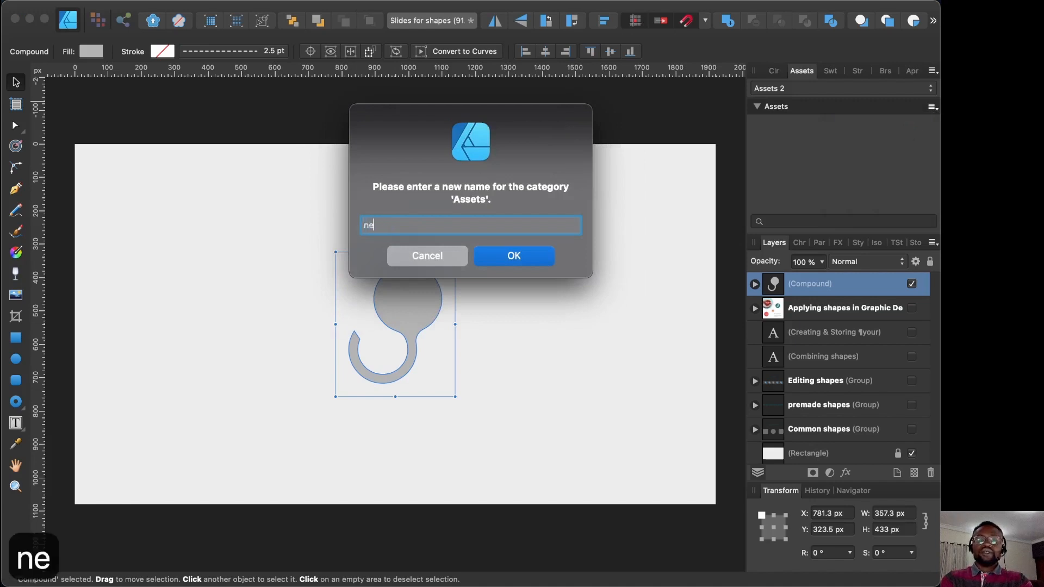
{"action": "type", "text": "w shape"}
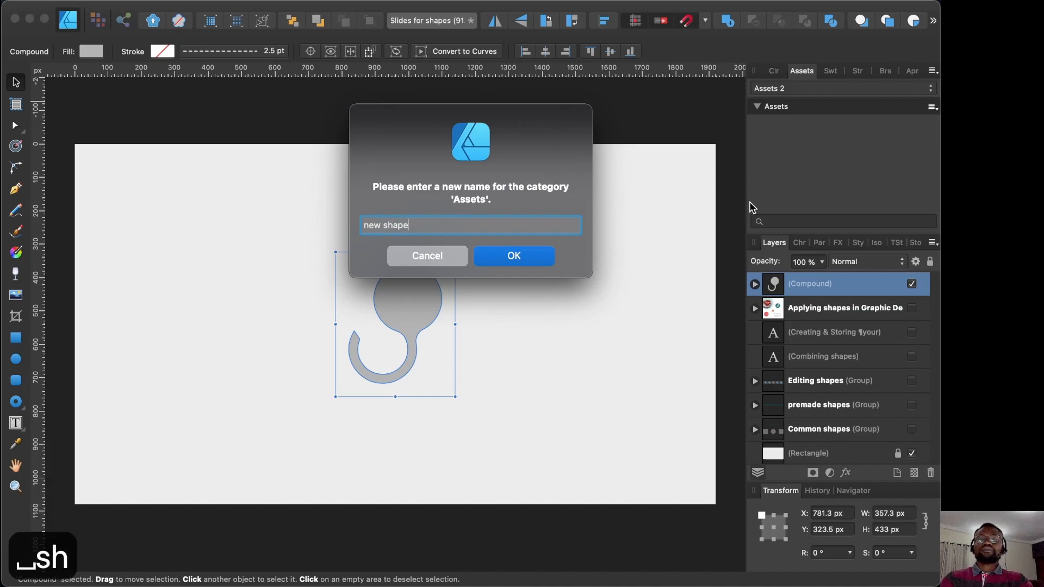
{"action": "left_click", "coordinate": [385, 225]}
{"action": "key", "text": "BackSpace"}
{"action": "left_click", "coordinate": [512, 259]}
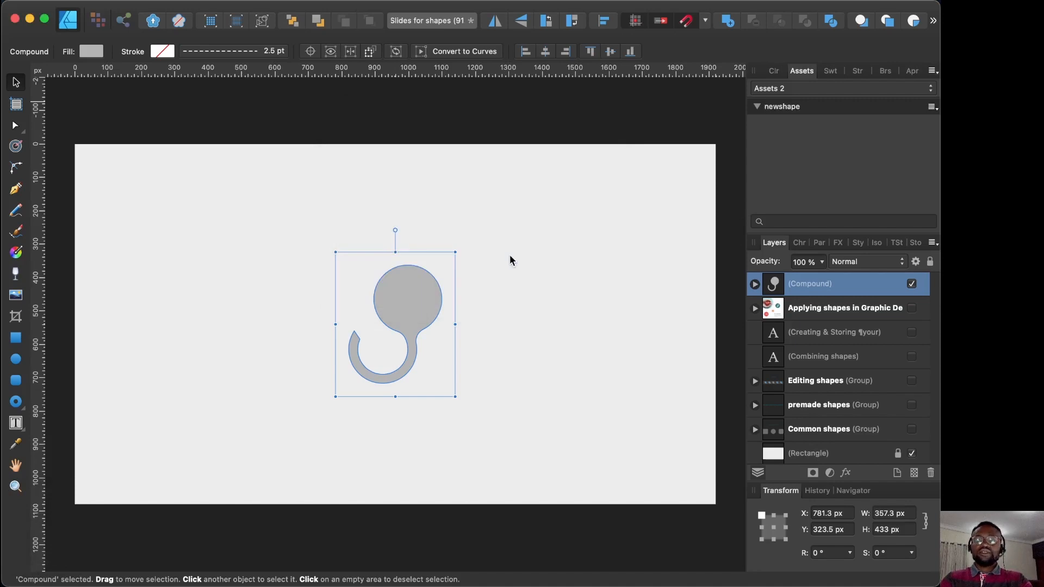
{"action": "right_click", "coordinate": [819, 168]}
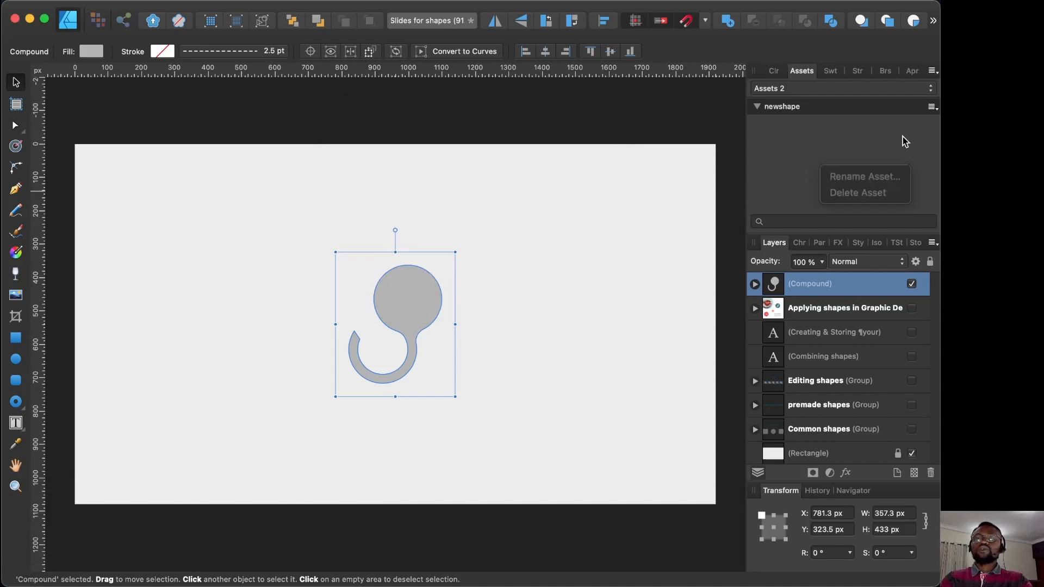
Step: Add the selected ball-and-hook compound to the newshape category, then deselect it
{"action": "left_click", "coordinate": [936, 111]}
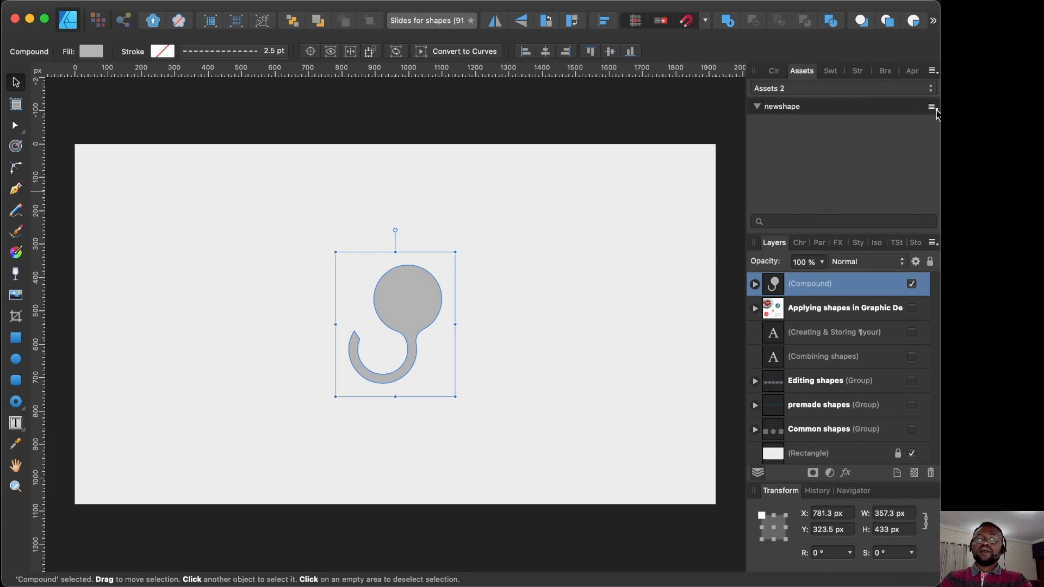
{"action": "left_click", "coordinate": [932, 107]}
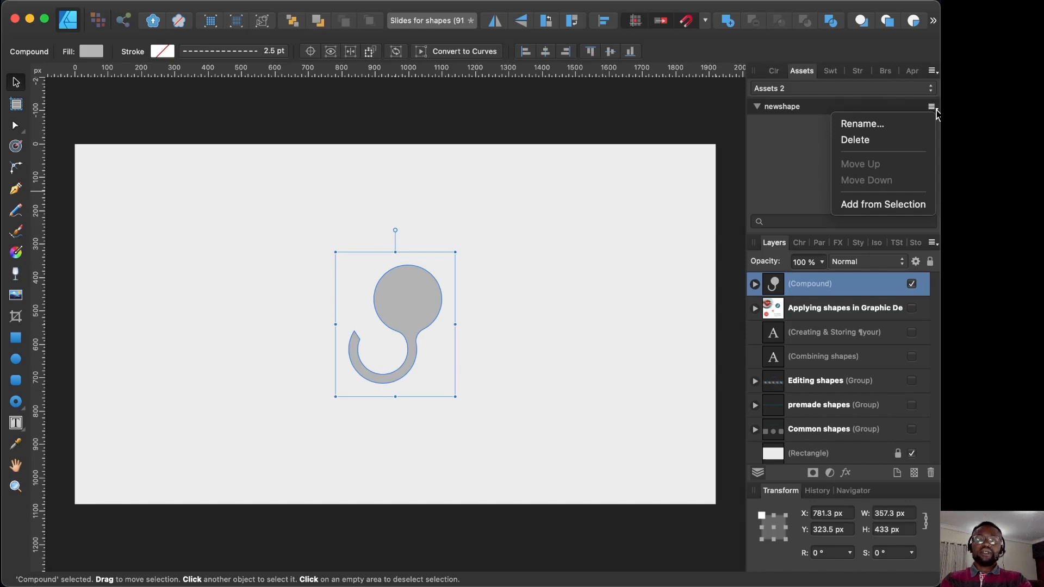
{"action": "left_click", "coordinate": [893, 212]}
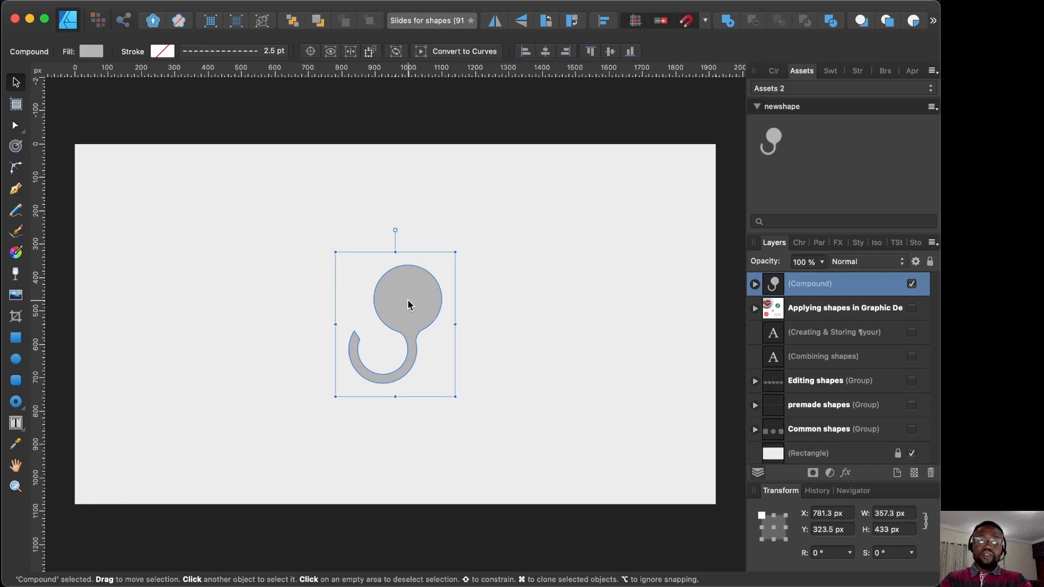
{"action": "left_click", "coordinate": [478, 305]}
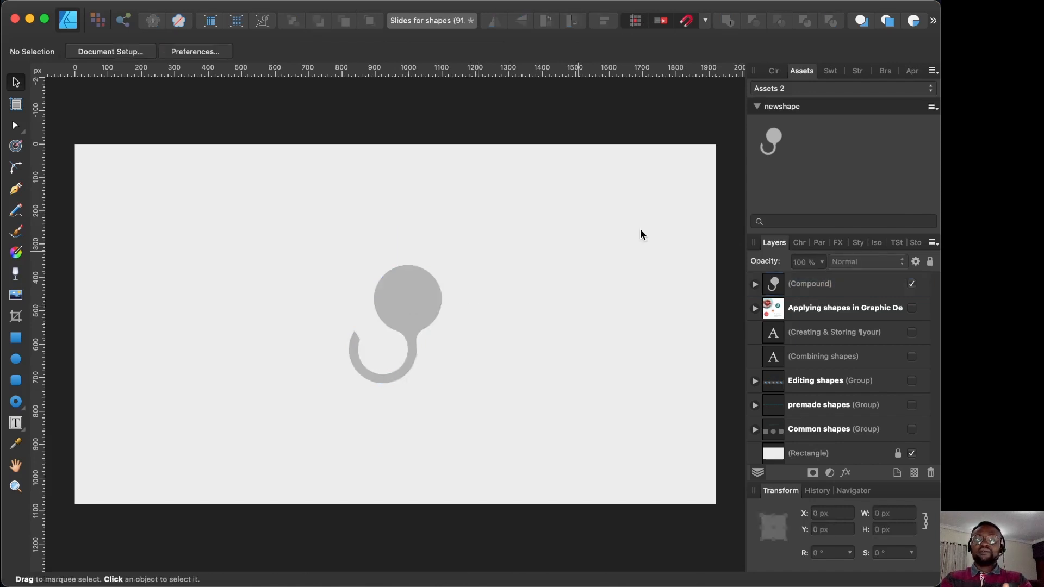
Step: Check the Assets and Assets 2 sets, then drag the saved hook asset onto the page
{"action": "left_click", "coordinate": [932, 107]}
{"action": "left_click", "coordinate": [767, 217]}
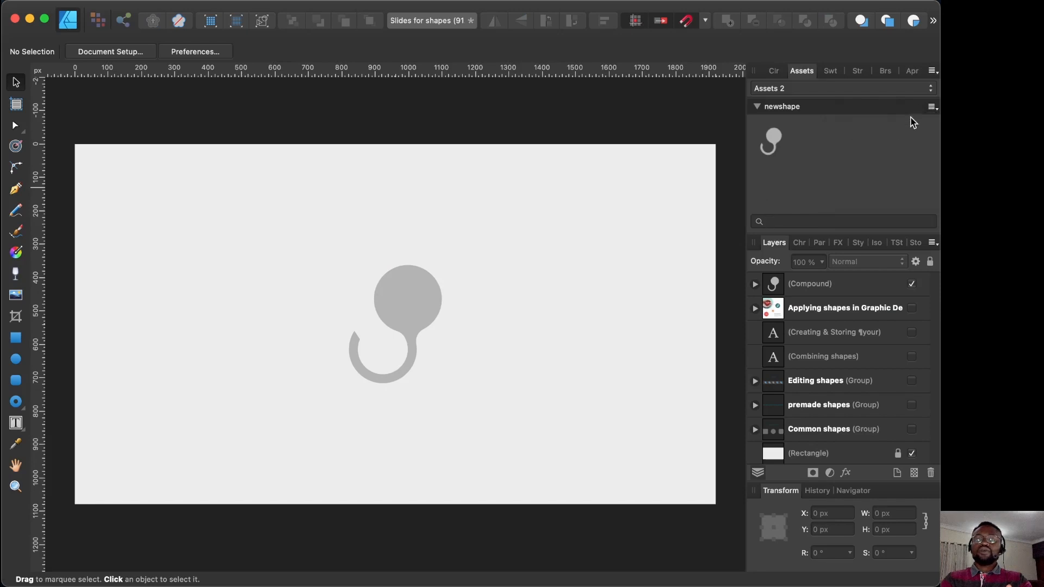
{"action": "left_click", "coordinate": [928, 88]}
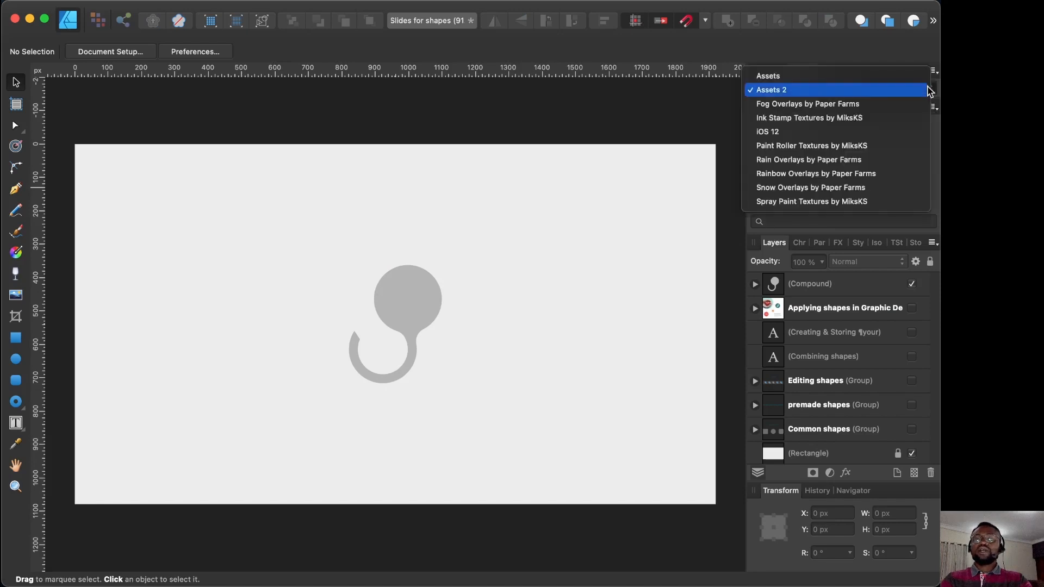
{"action": "left_click", "coordinate": [846, 80]}
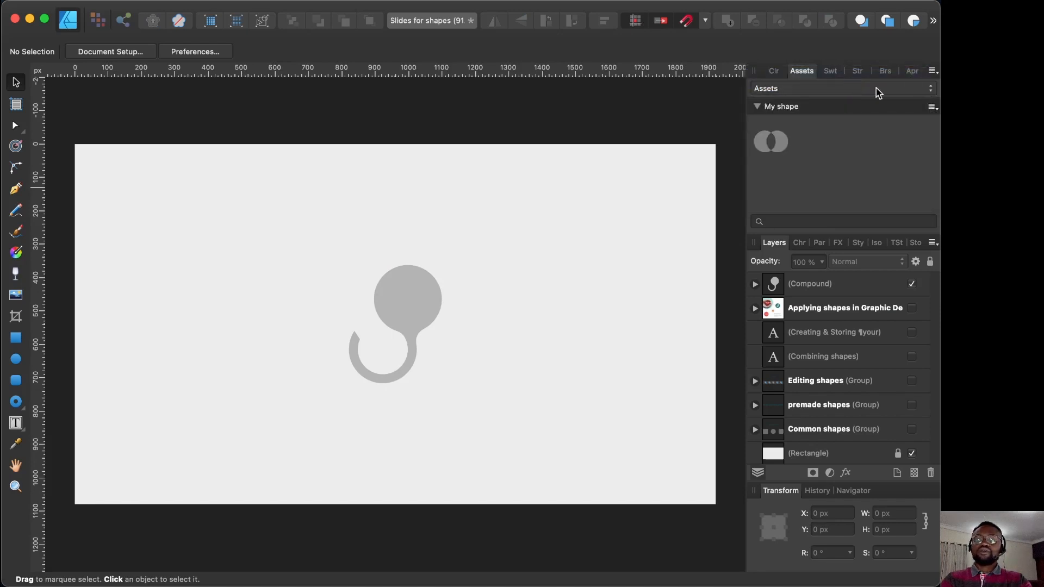
{"action": "left_click", "coordinate": [930, 89]}
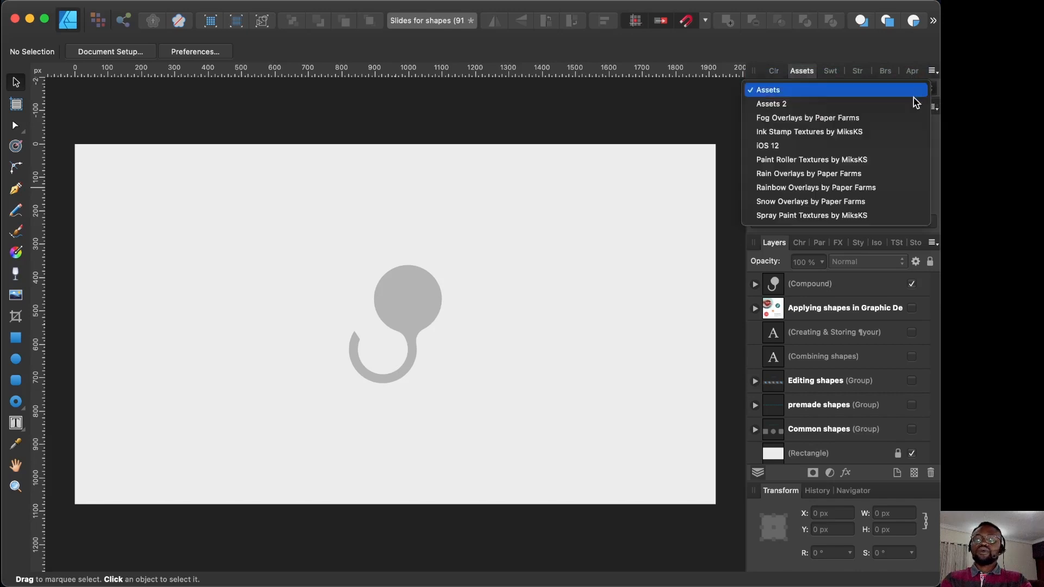
{"action": "left_click", "coordinate": [913, 107]}
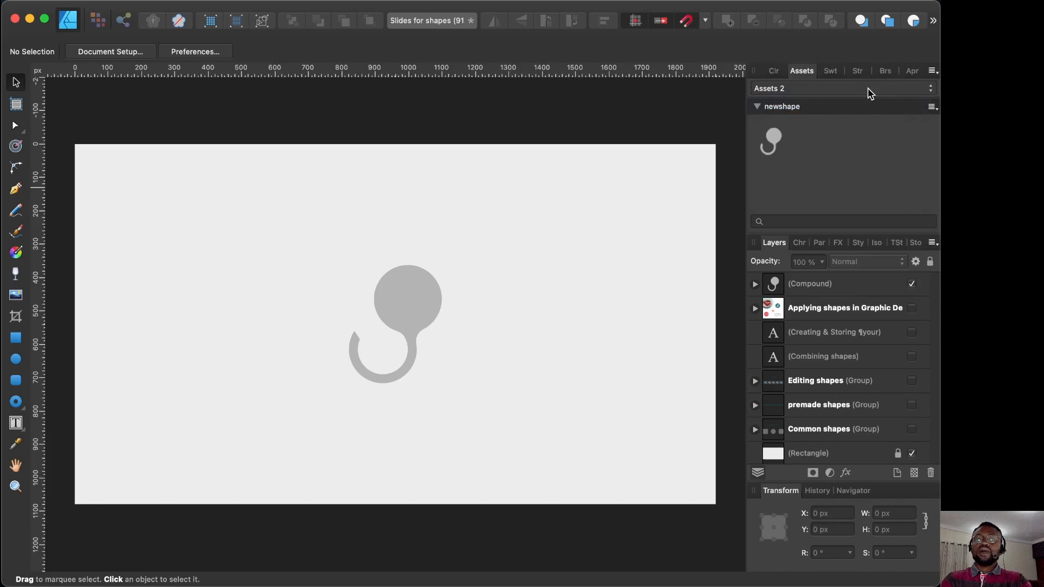
{"action": "left_click", "coordinate": [932, 107]}
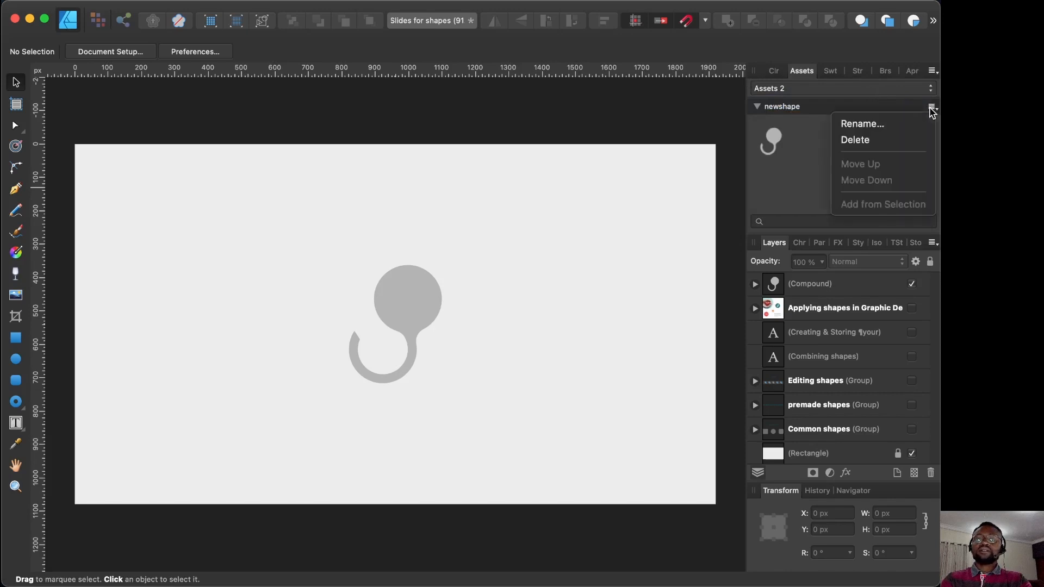
{"action": "left_click", "coordinate": [791, 130]}
{"action": "left_click_drag", "start_coordinate": [777, 143], "coordinate": [520, 292]}
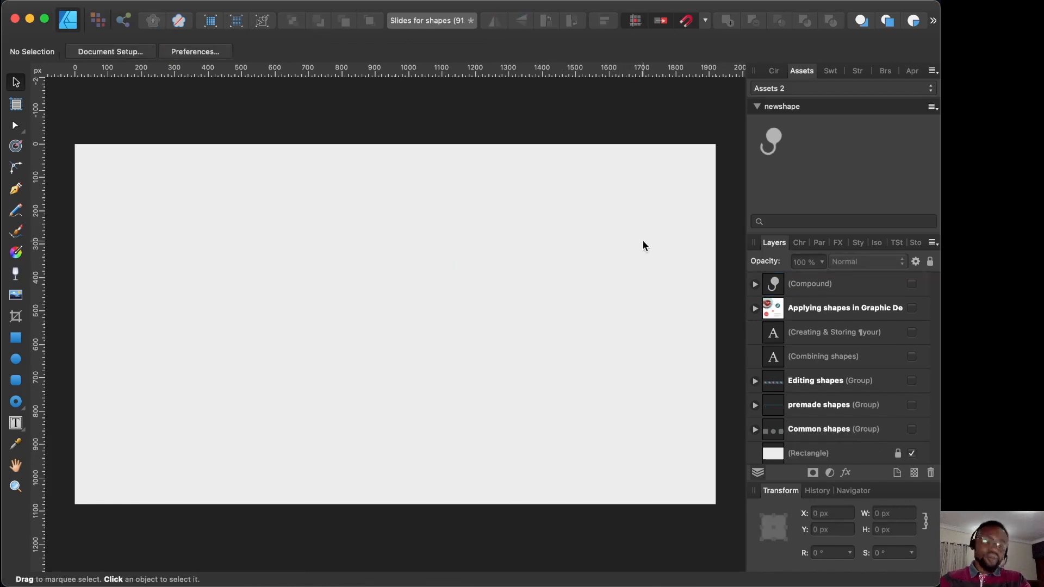
Step: Expand the toolbar's shape tool flyout to reach the Tear Tool
{"action": "left_click", "coordinate": [23, 408]}
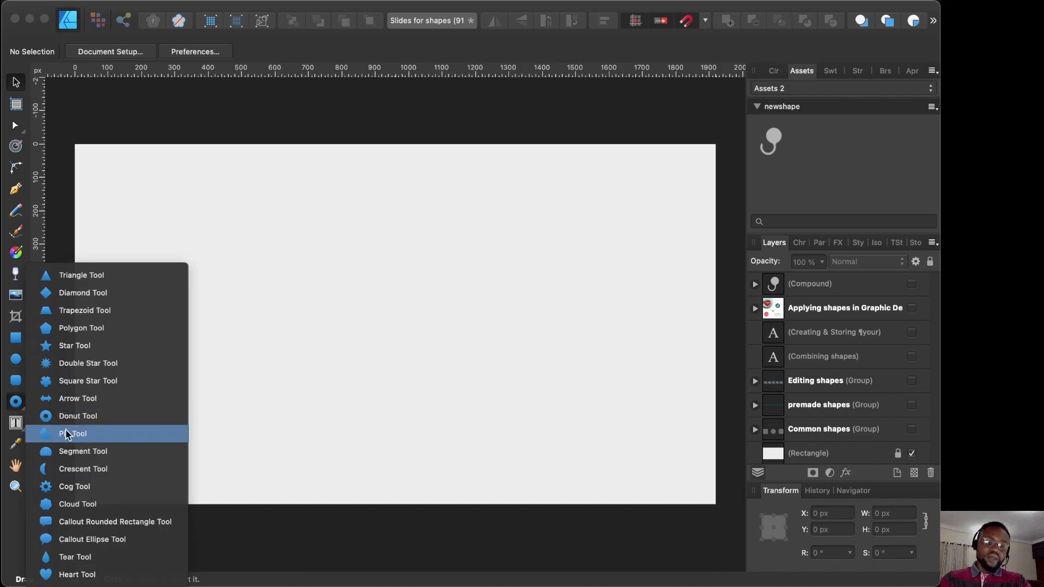
Step: Draw a tear shape and move it toward the page centre
{"action": "left_click", "coordinate": [80, 560]}
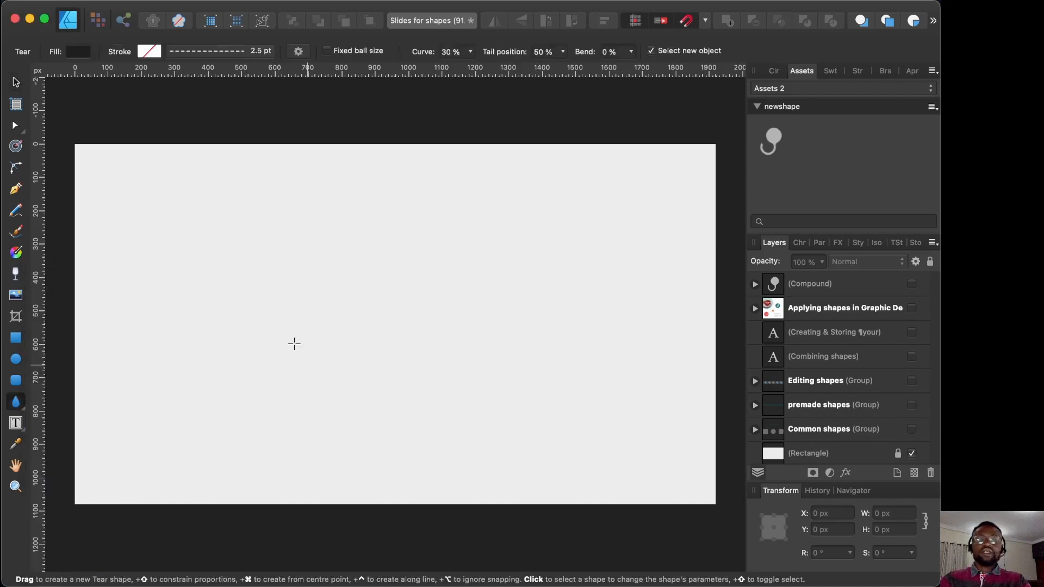
{"action": "left_click_drag", "start_coordinate": [292, 247], "coordinate": [401, 364]}
{"action": "key", "text": "v"}
{"action": "left_click_drag", "start_coordinate": [321, 342], "coordinate": [390, 345]}
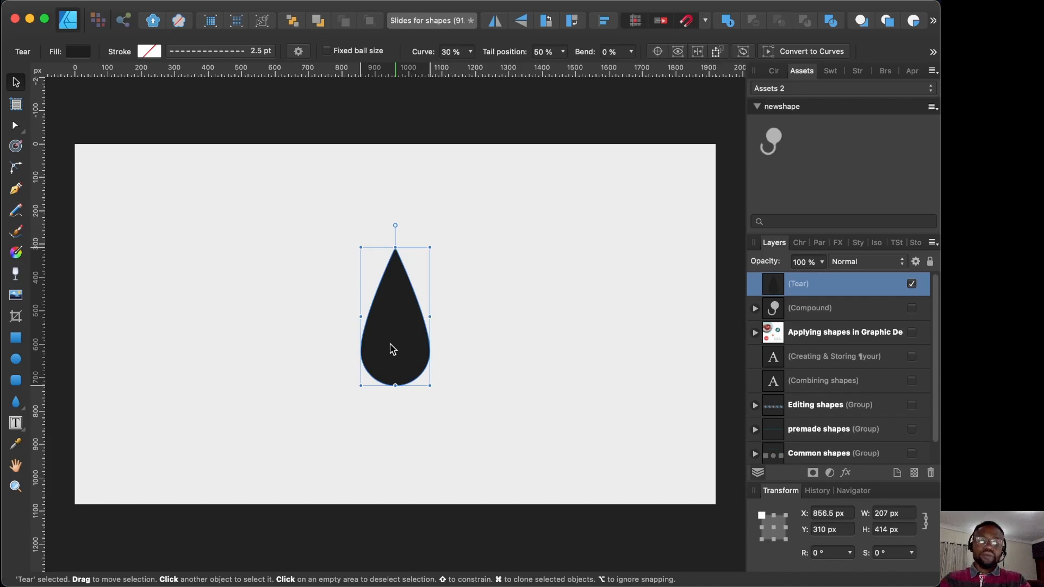
Step: Reshape the tear into a rounded blob with −100 % bend, shortened to 207 × 259 px
{"action": "key", "text": "a"}
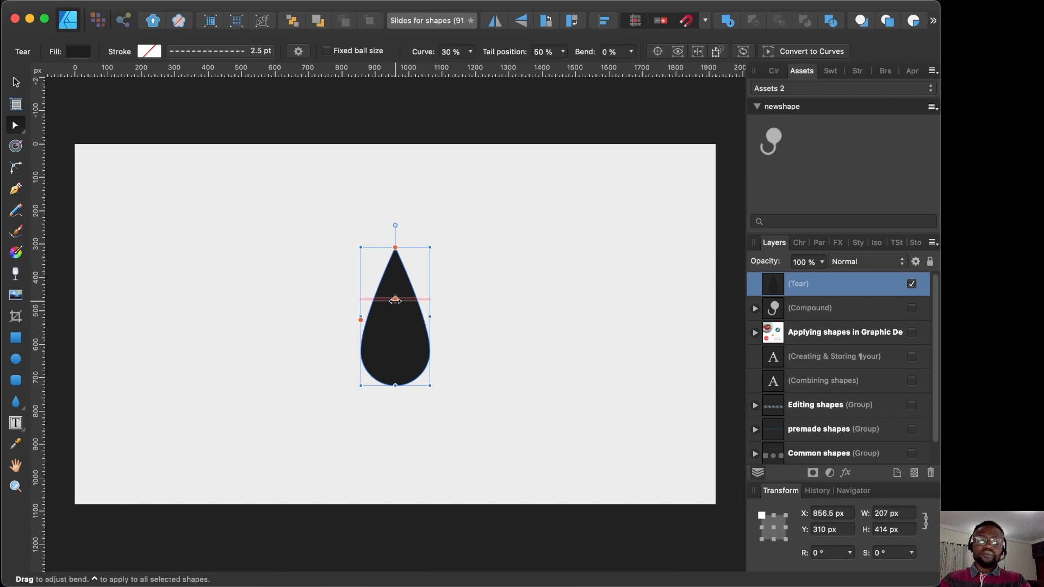
{"action": "left_click_drag", "start_coordinate": [396, 300], "coordinate": [451, 321]}
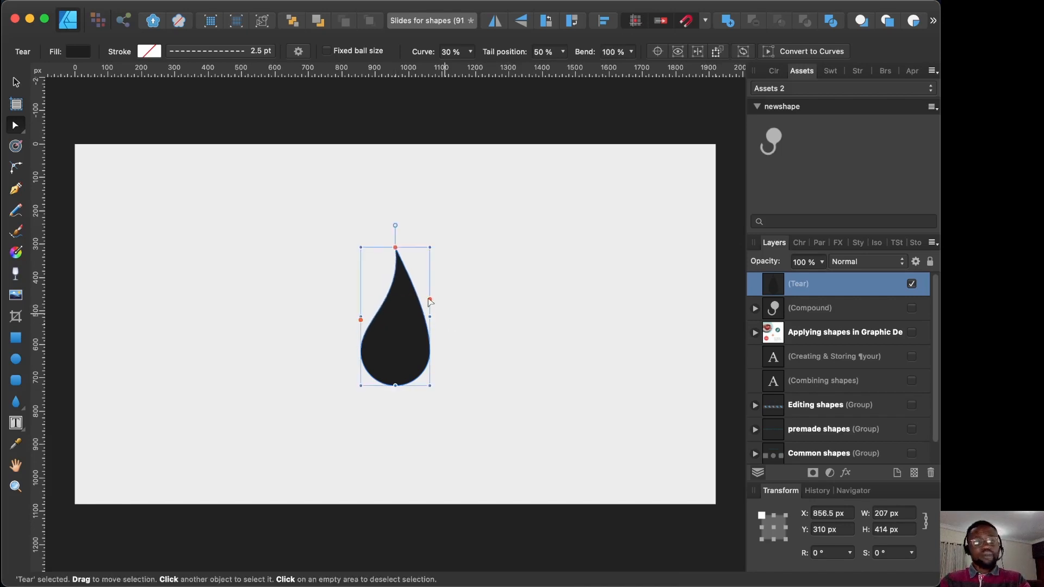
{"action": "left_click_drag", "start_coordinate": [361, 322], "coordinate": [345, 175]}
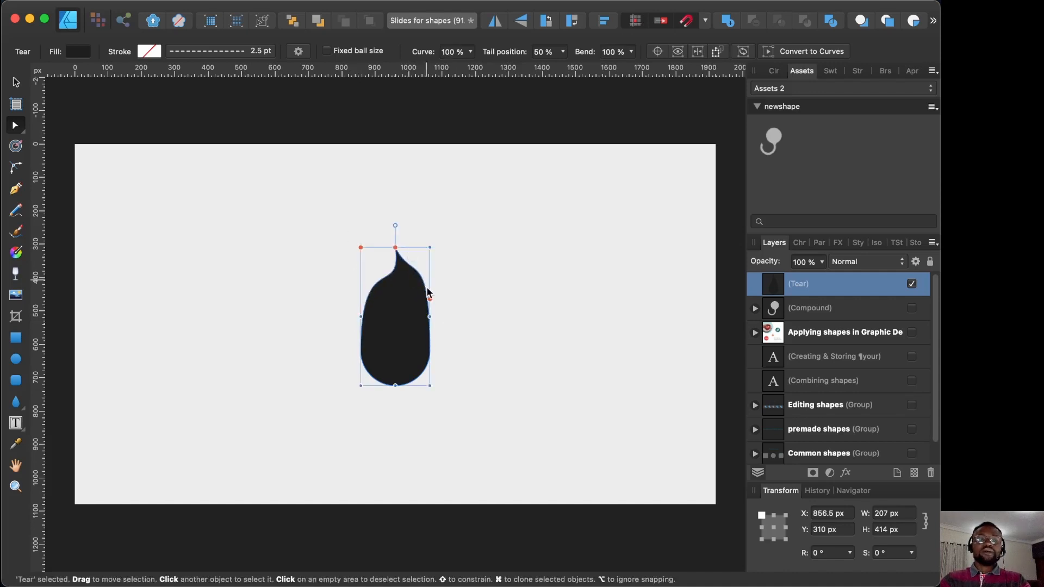
{"action": "left_click_drag", "start_coordinate": [430, 299], "coordinate": [295, 392]}
{"action": "left_click_drag", "start_coordinate": [390, 385], "coordinate": [383, 332]}
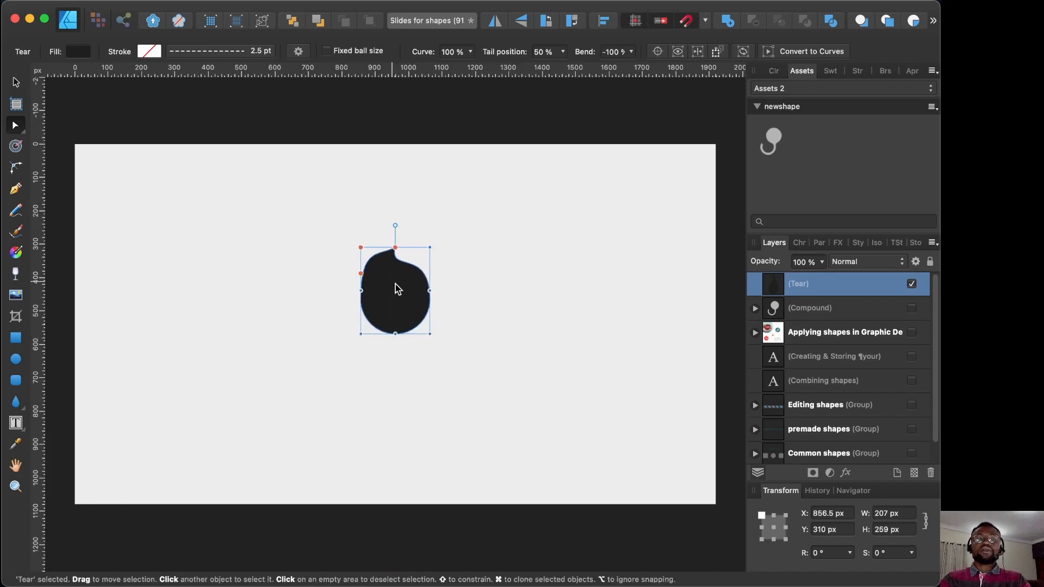
{"action": "left_click", "coordinate": [15, 86]}
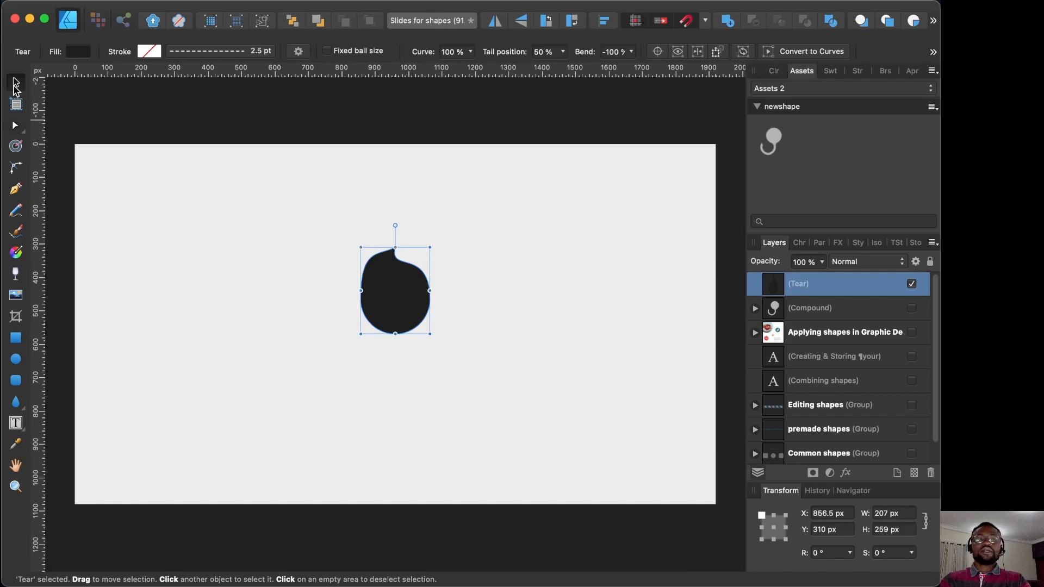
Step: Create a new shape preset category named 'mypresets' in the Preset Manager
{"action": "left_click", "coordinate": [298, 54]}
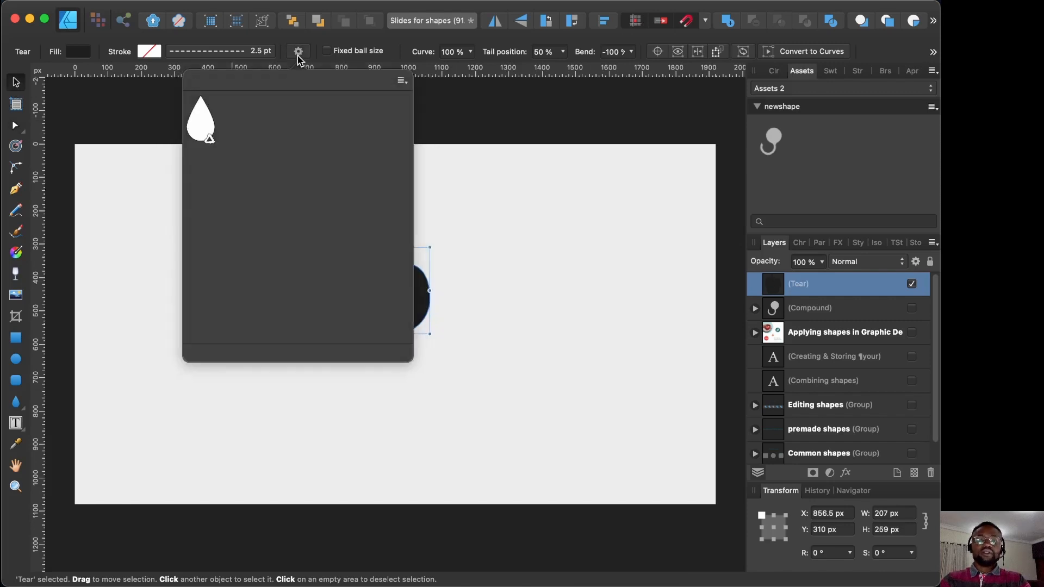
{"action": "left_click", "coordinate": [403, 81]}
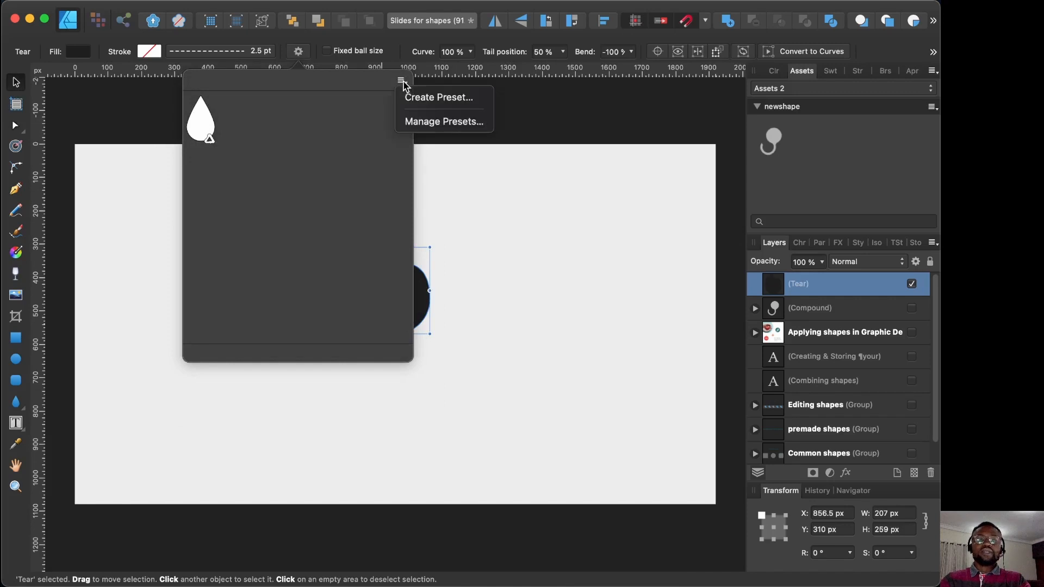
{"action": "left_click", "coordinate": [426, 124]}
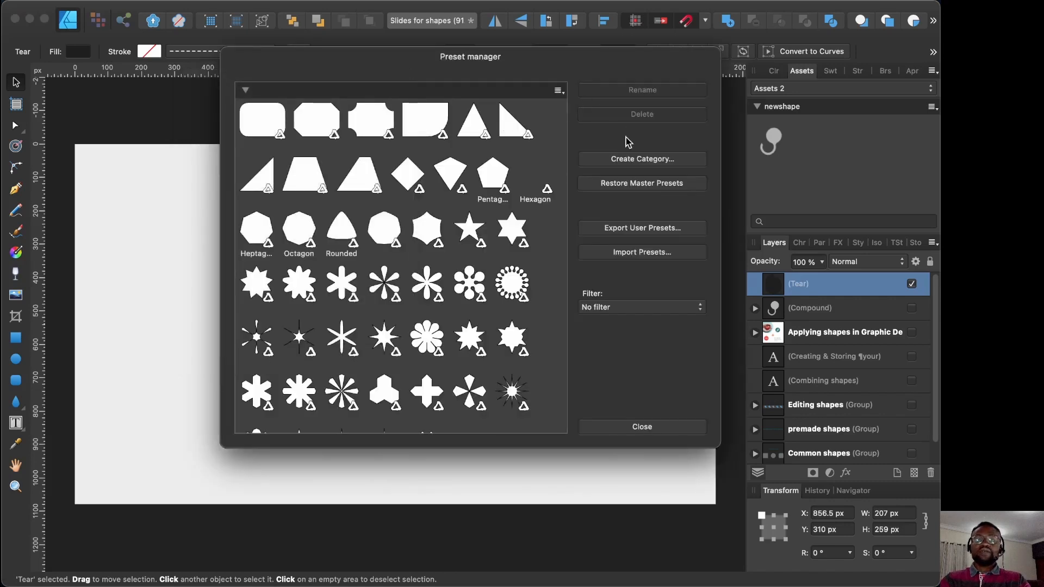
{"action": "left_click", "coordinate": [624, 159]}
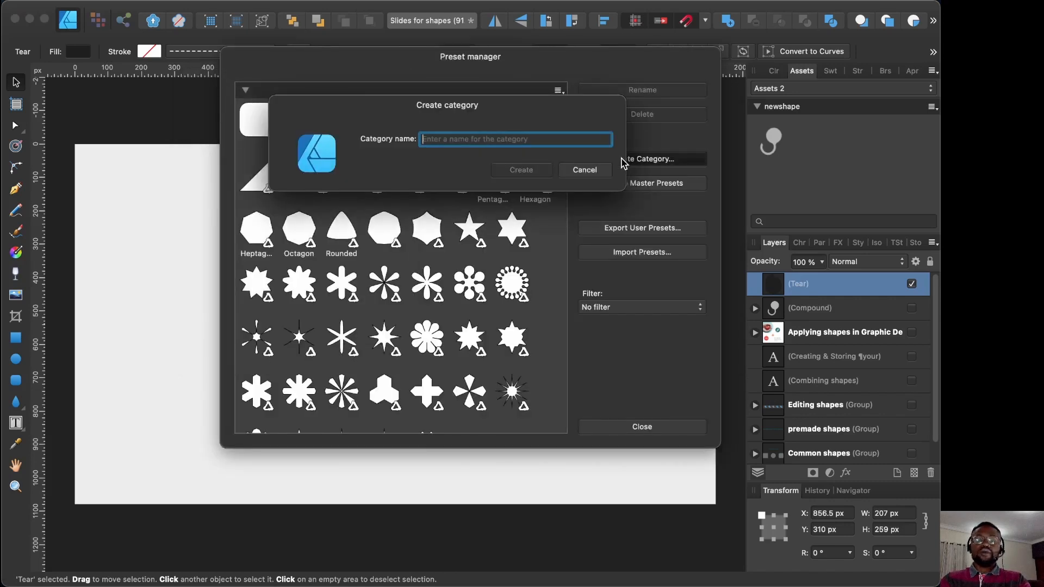
{"action": "type", "text": "mypres"}
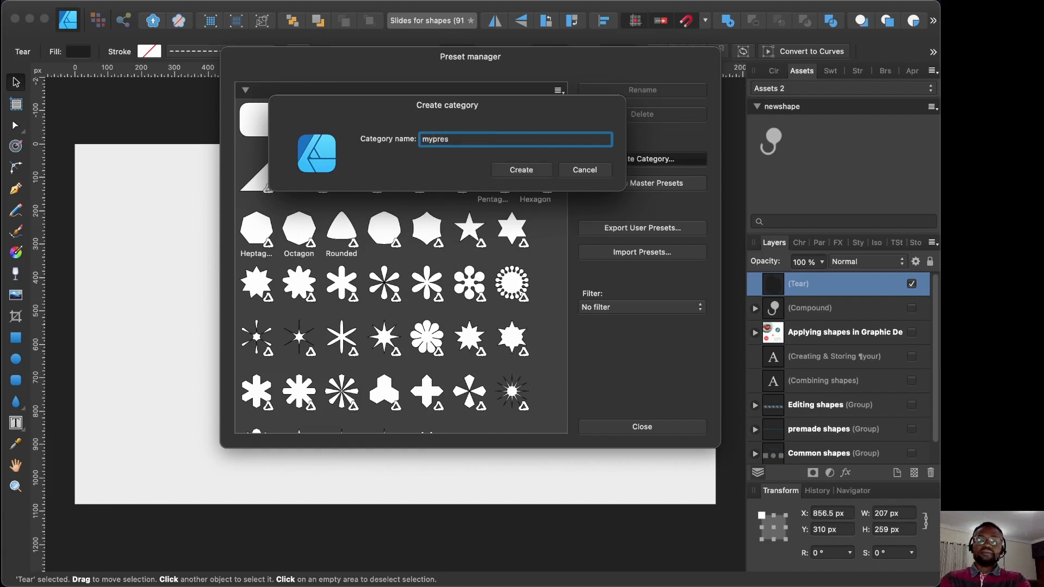
{"action": "type", "text": "ets"}
{"action": "left_click", "coordinate": [540, 171]}
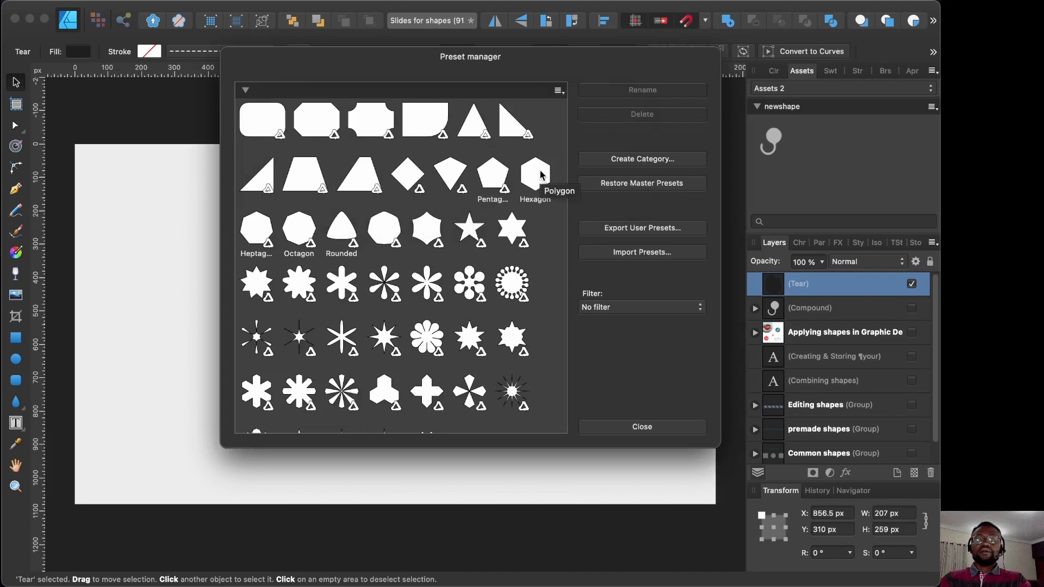
Step: Close the Preset Manager and bring up the tear's preset list options
{"action": "left_click", "coordinate": [245, 90]}
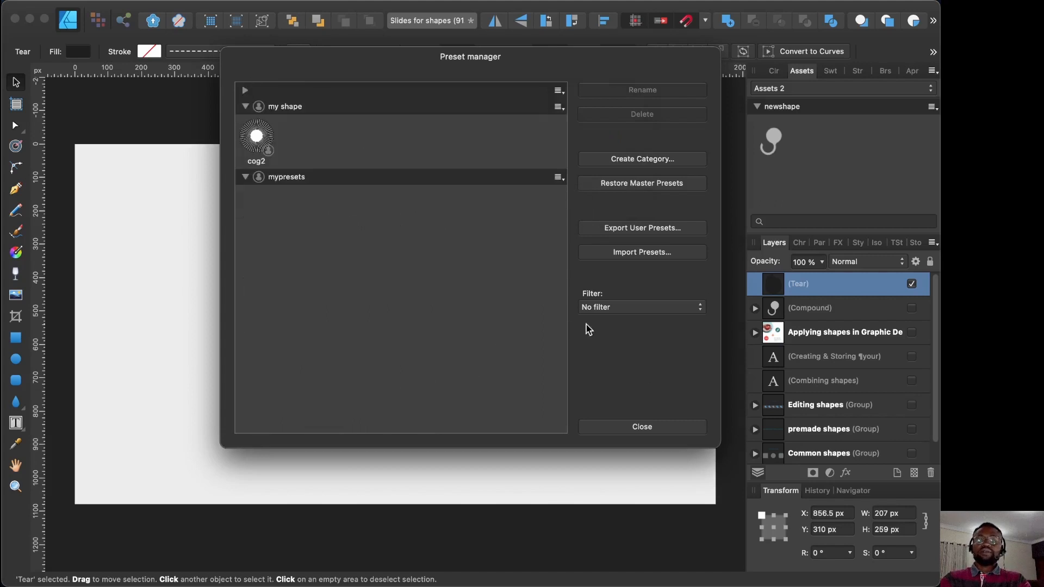
{"action": "left_click", "coordinate": [594, 426]}
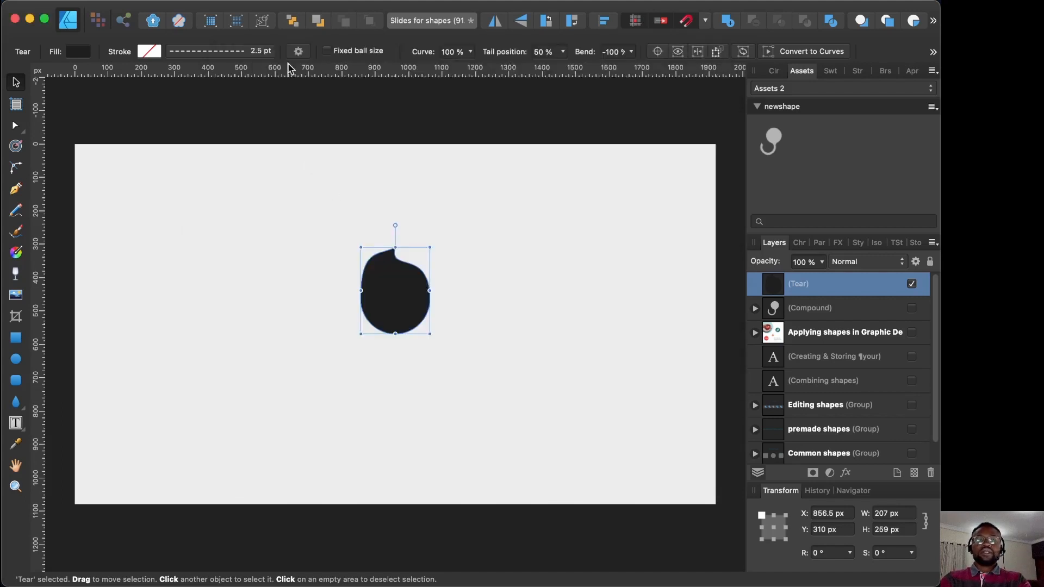
{"action": "left_click", "coordinate": [298, 51]}
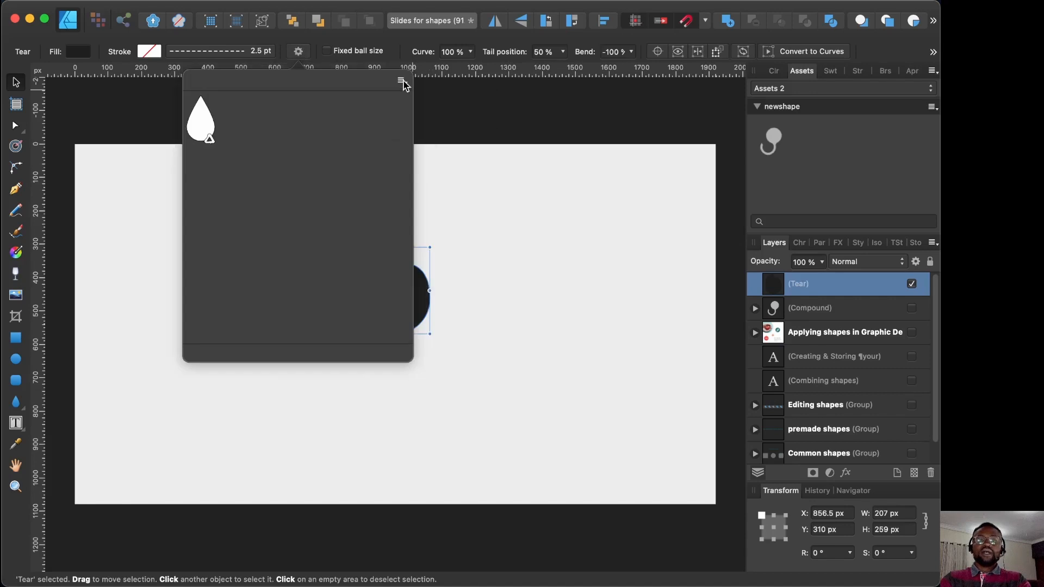
{"action": "left_click", "coordinate": [402, 81]}
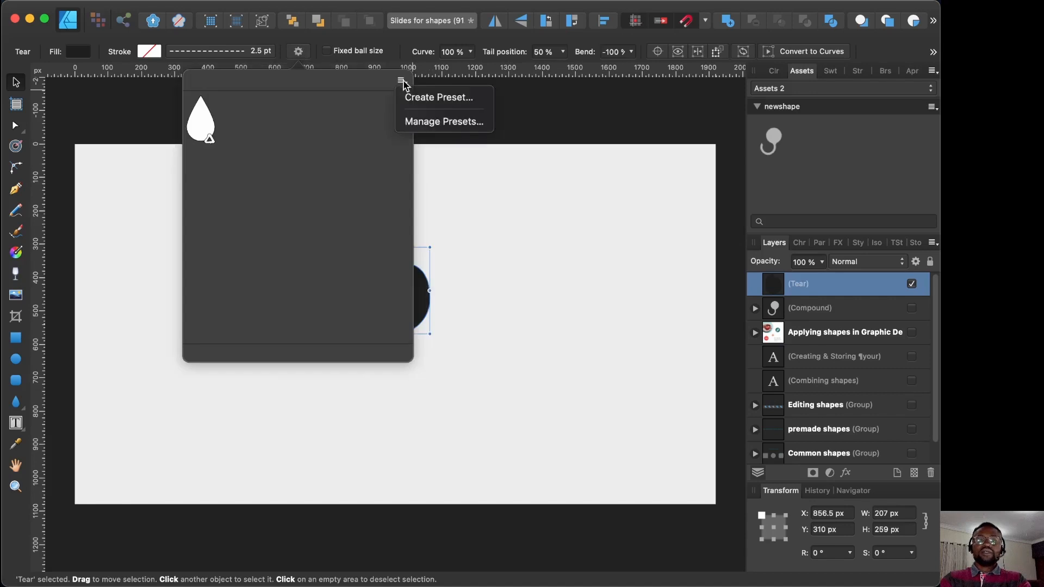
Step: Save the tear's current shape as preset 'mytearpreset' in the mypresets category
{"action": "left_click", "coordinate": [429, 98]}
{"action": "left_click_drag", "start_coordinate": [471, 133], "coordinate": [591, 139]}
{"action": "type", "text": "m"}
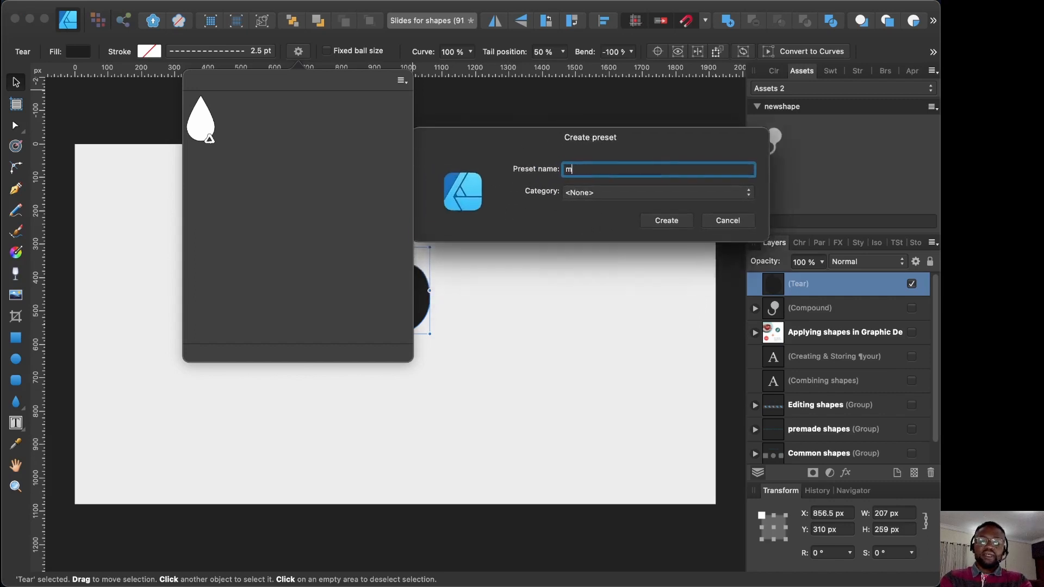
{"action": "type", "text": "ytearp"}
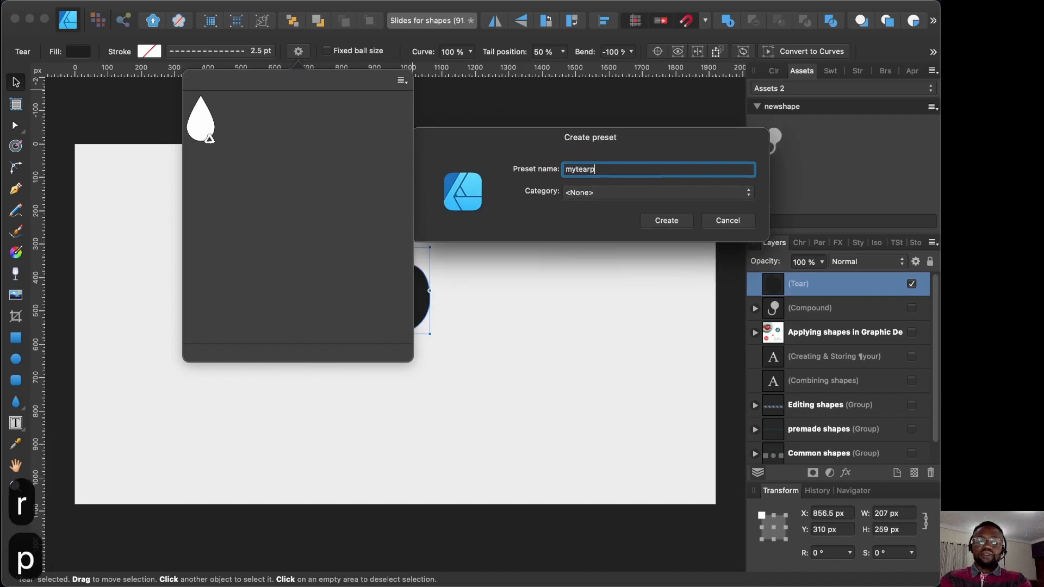
{"action": "type", "text": "reset"}
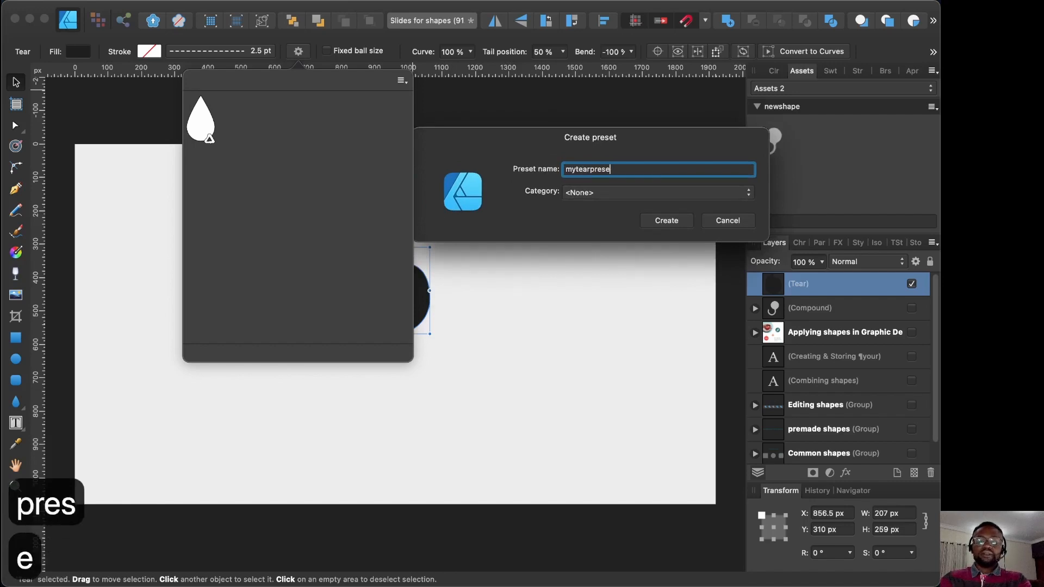
{"action": "left_click", "coordinate": [672, 194]}
{"action": "left_click", "coordinate": [618, 230]}
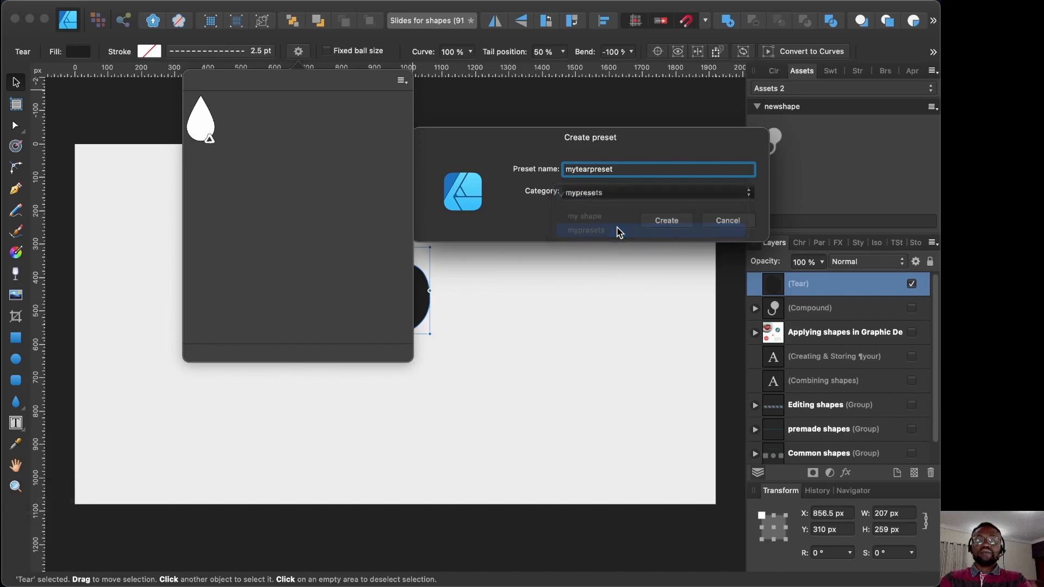
{"action": "left_click", "coordinate": [668, 220]}
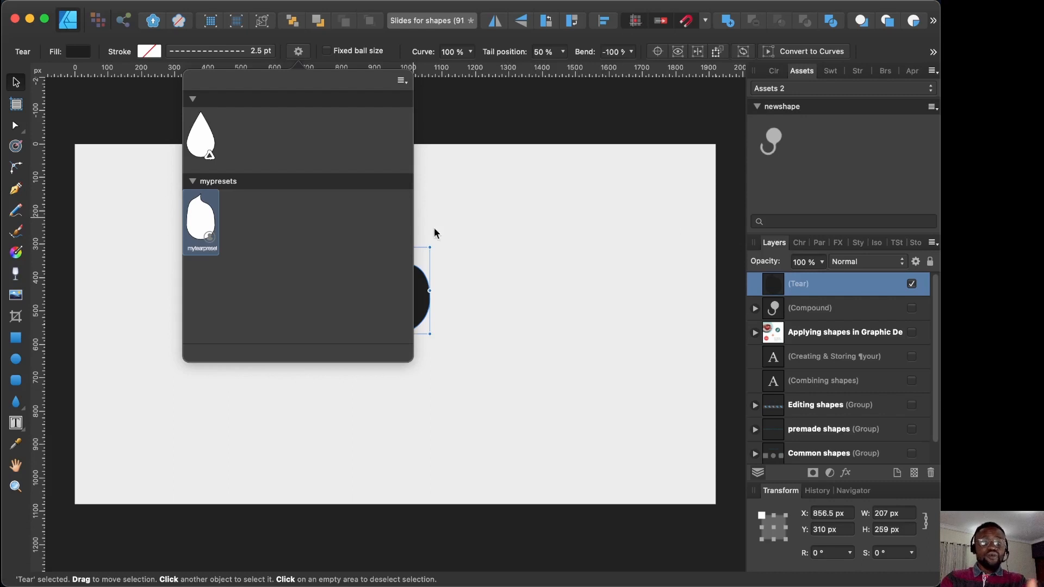
Step: Delete the original tear shape and clear the selection
{"action": "left_click", "coordinate": [485, 238]}
{"action": "left_click", "coordinate": [413, 291]}
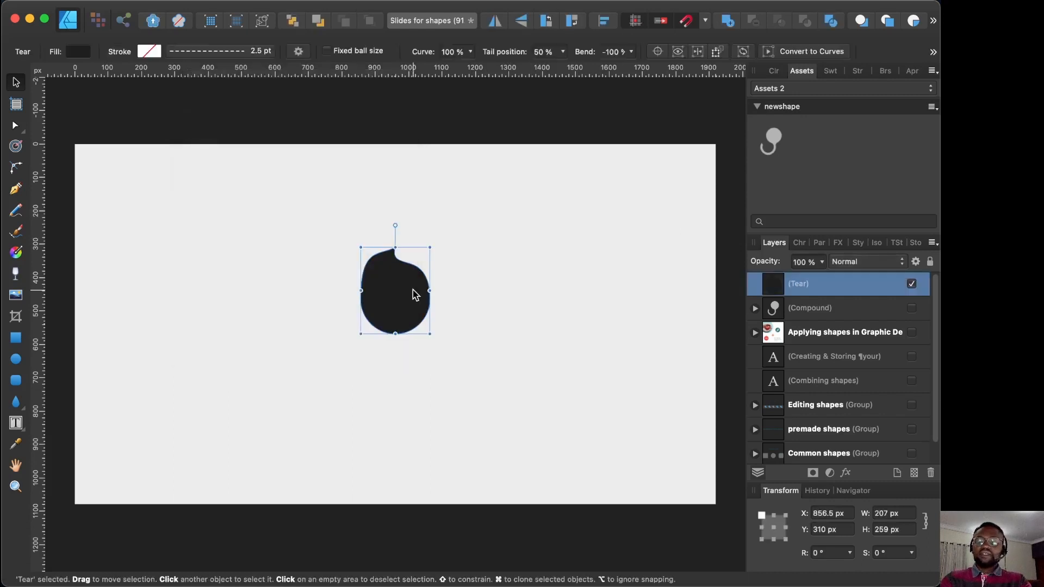
{"action": "key", "text": "BackSpace"}
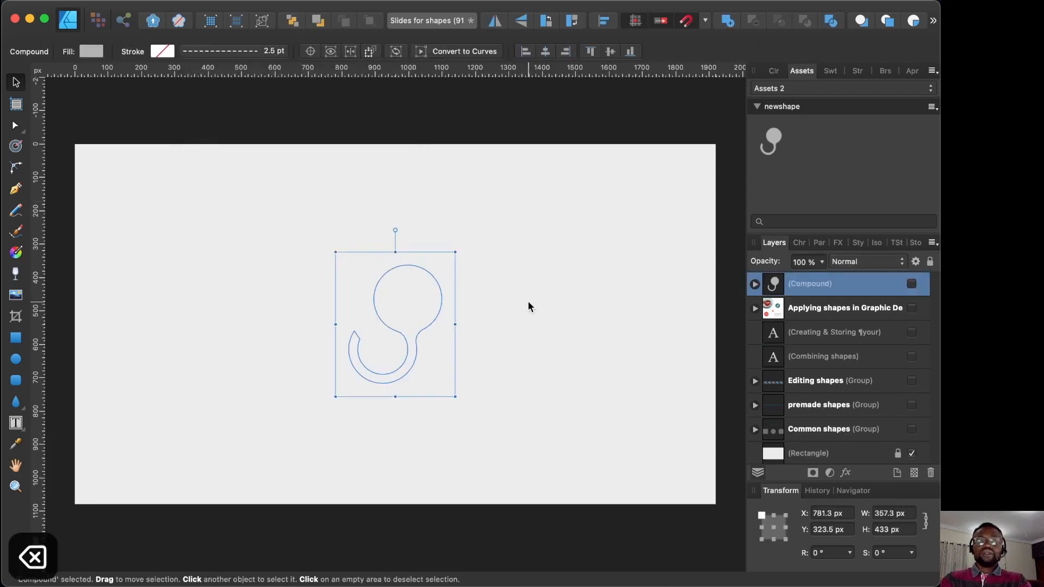
{"action": "left_click", "coordinate": [476, 260]}
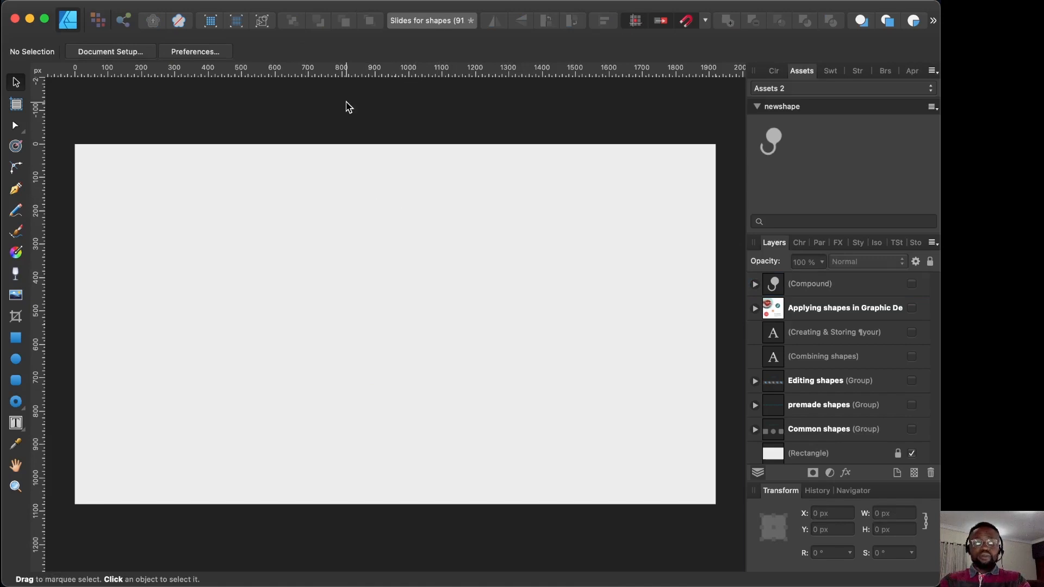
Step: Draw a new tear and apply mytearpreset: 100 % curve, −100 % bend, 201.5 × 403 px
{"action": "left_click", "coordinate": [17, 404]}
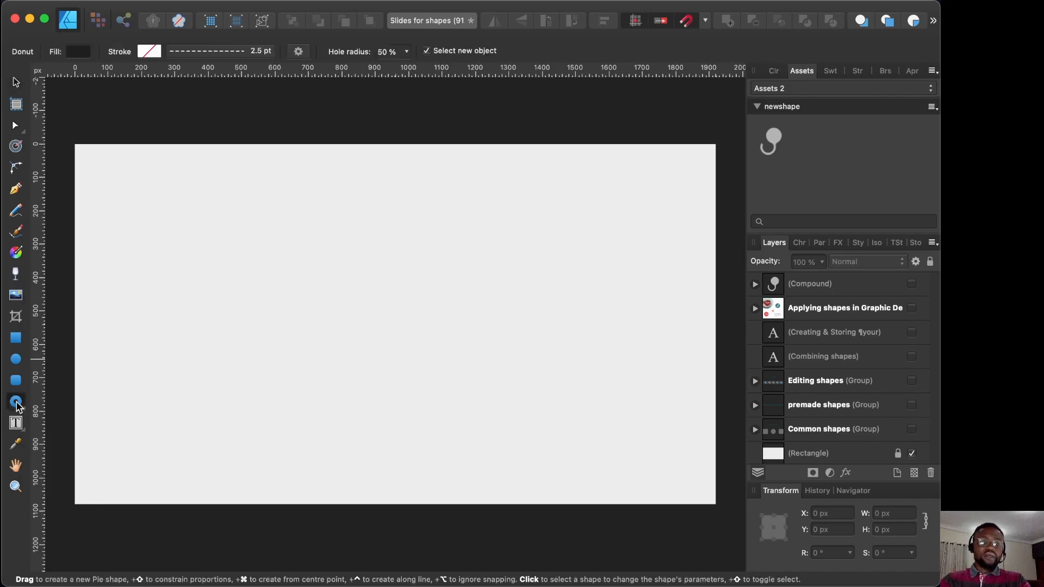
{"action": "left_click", "coordinate": [17, 402]}
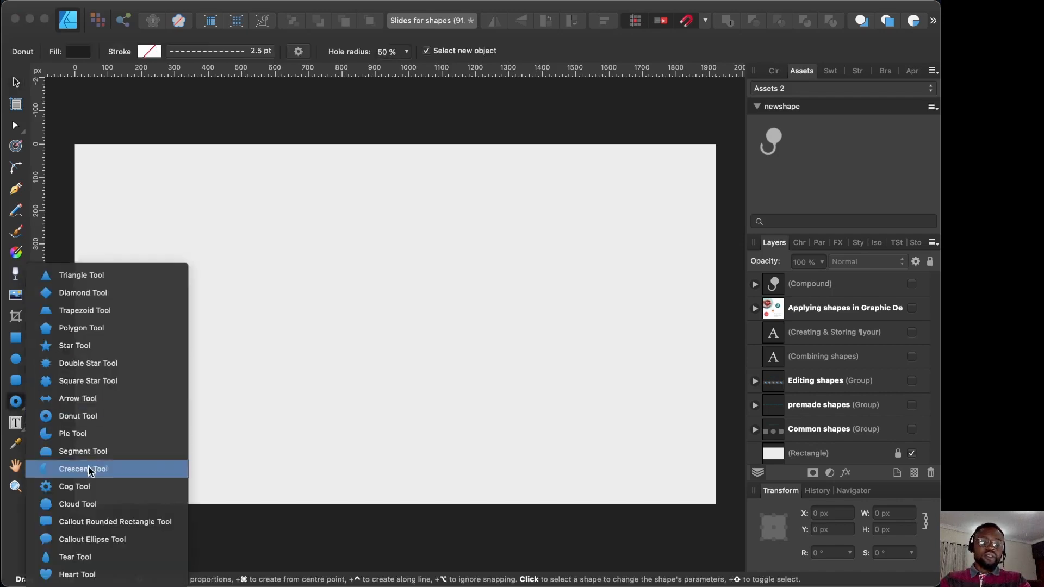
{"action": "left_click", "coordinate": [83, 558]}
{"action": "left_click_drag", "start_coordinate": [318, 245], "coordinate": [413, 367]}
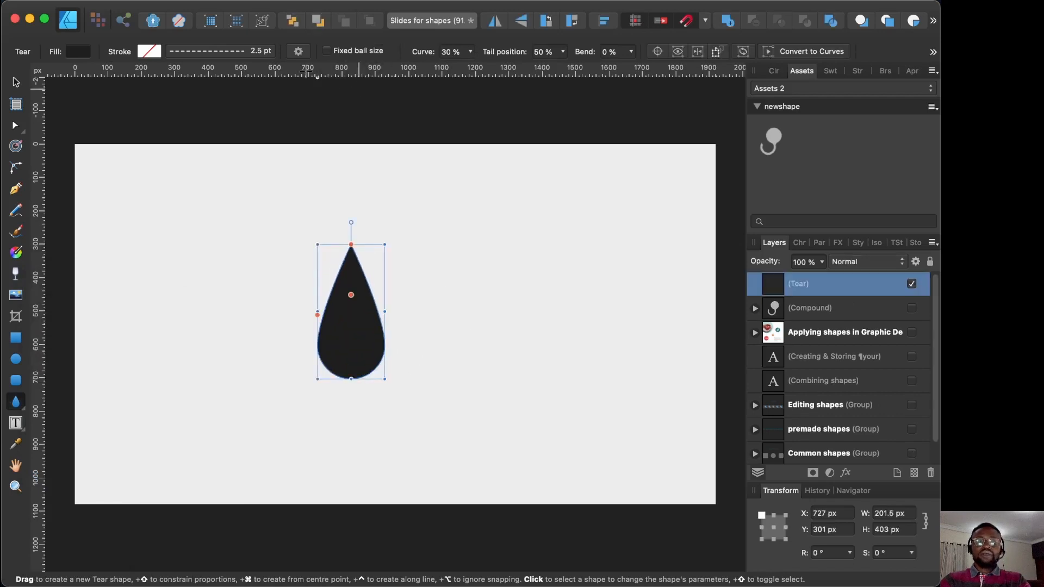
{"action": "left_click", "coordinate": [298, 51]}
{"action": "left_click", "coordinate": [205, 240]}
{"action": "left_click", "coordinate": [539, 263]}
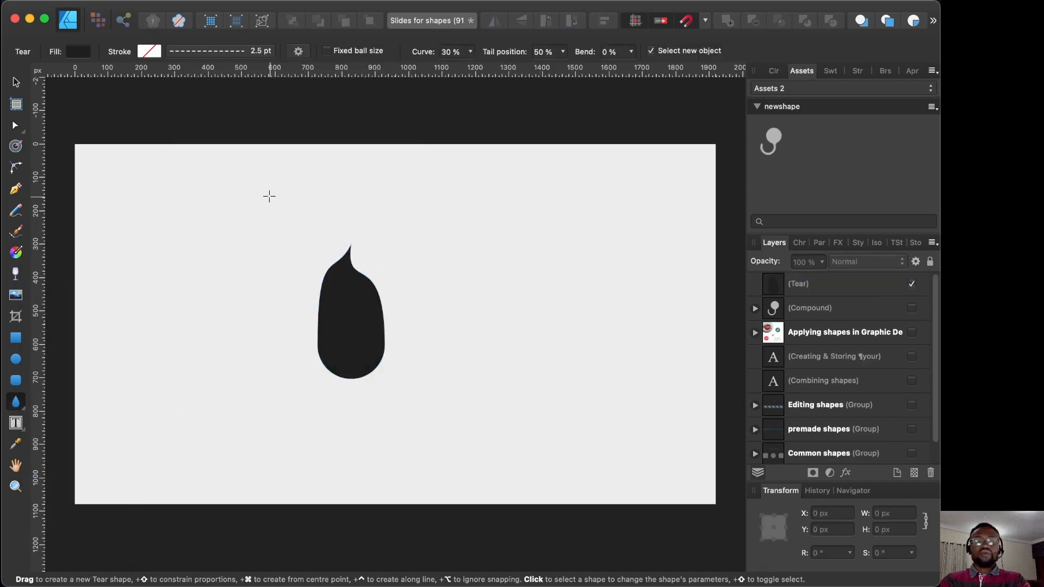
{"action": "left_click", "coordinate": [15, 82]}
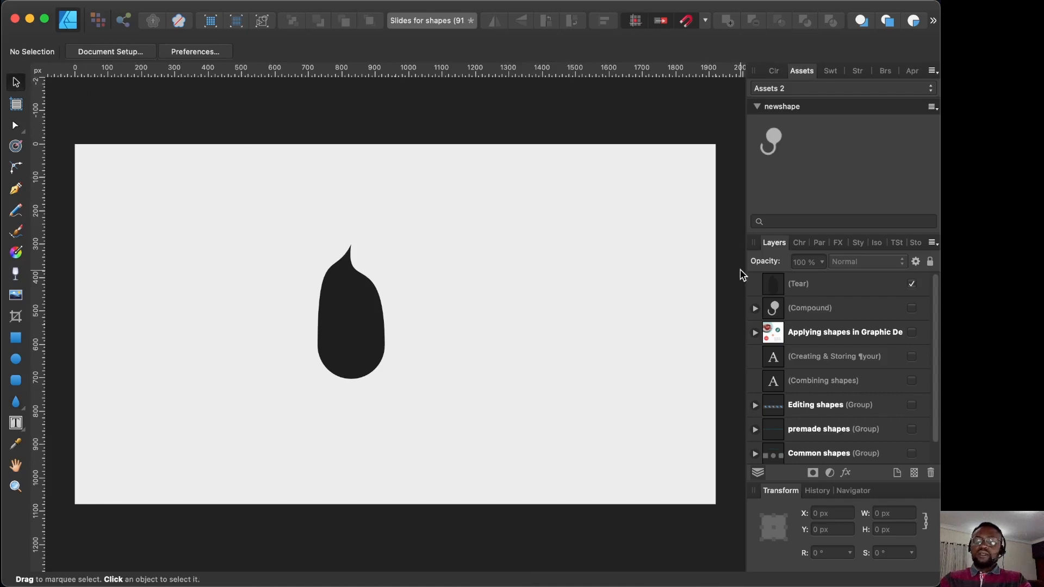
{"action": "left_click", "coordinate": [366, 318]}
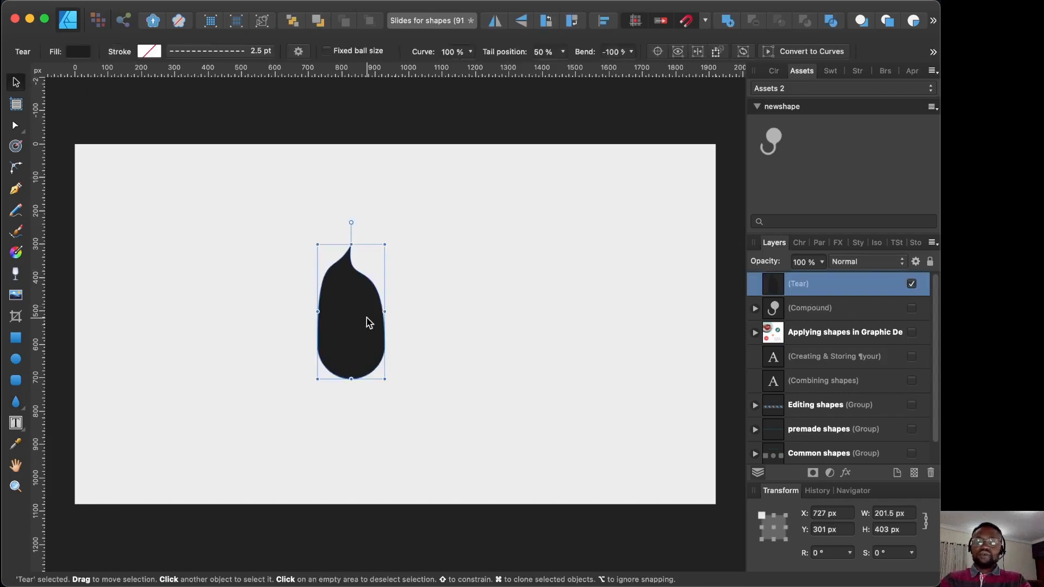
Step: Delete the tear and show the finished 'Applying shapes in Graphic Design' health-card layer
{"action": "key", "text": "BackSpace"}
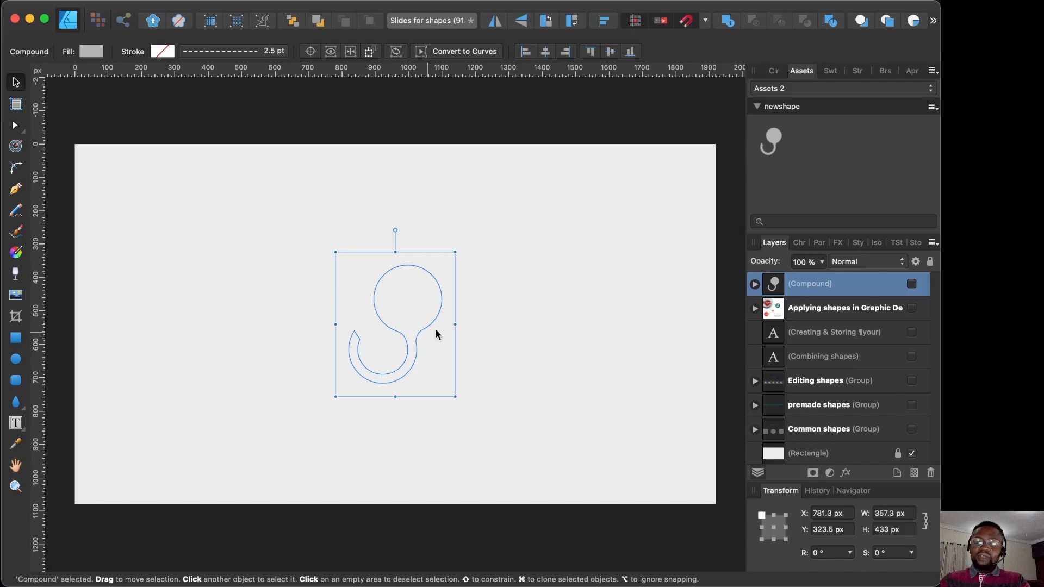
{"action": "left_click", "coordinate": [494, 334]}
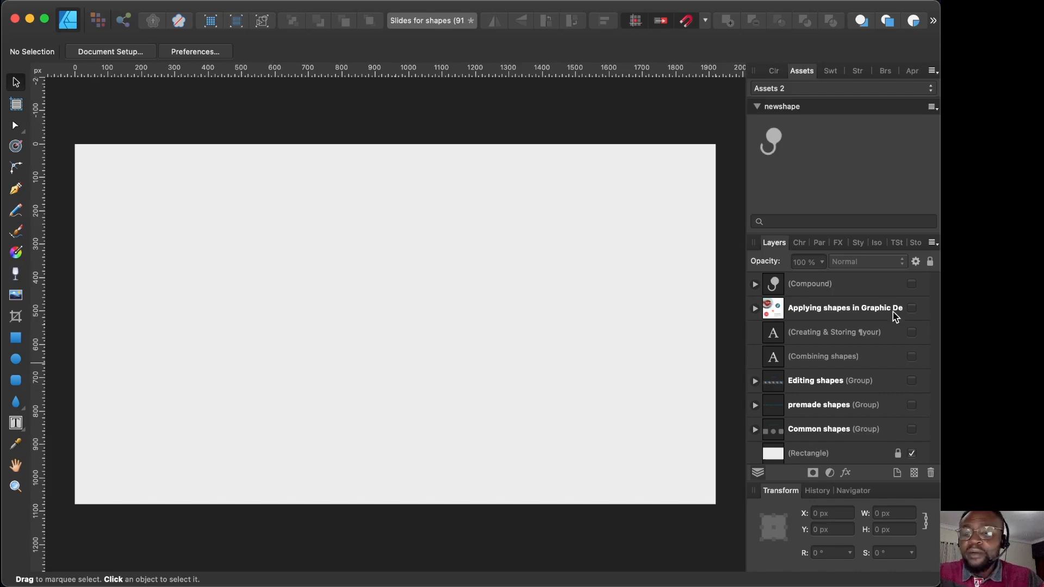
{"action": "left_click", "coordinate": [912, 308]}
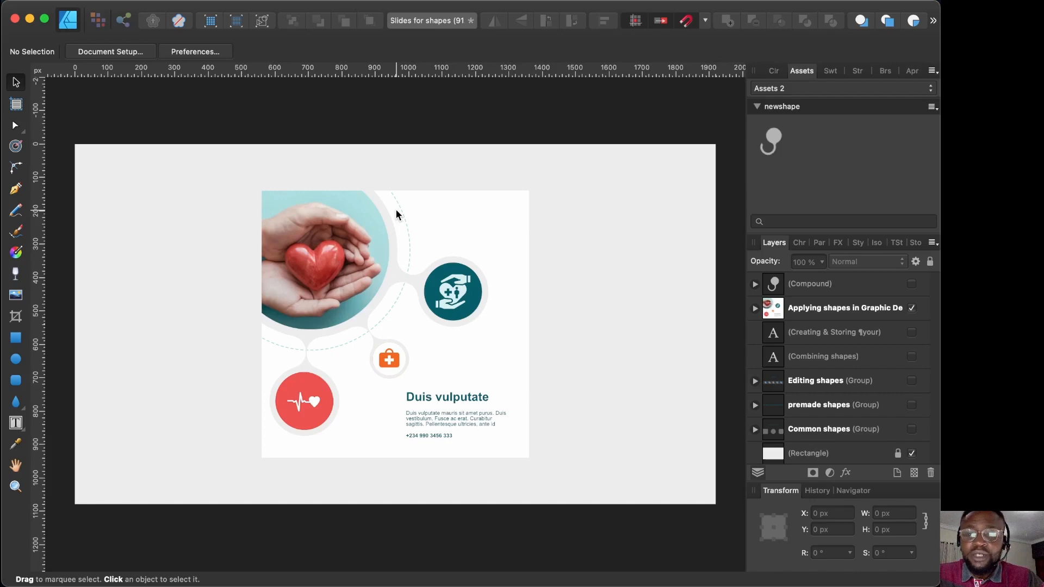
Step: Move the 800 × 800 px health-card group to the artboard's left half at 98, 113 px
{"action": "left_click", "coordinate": [836, 308]}
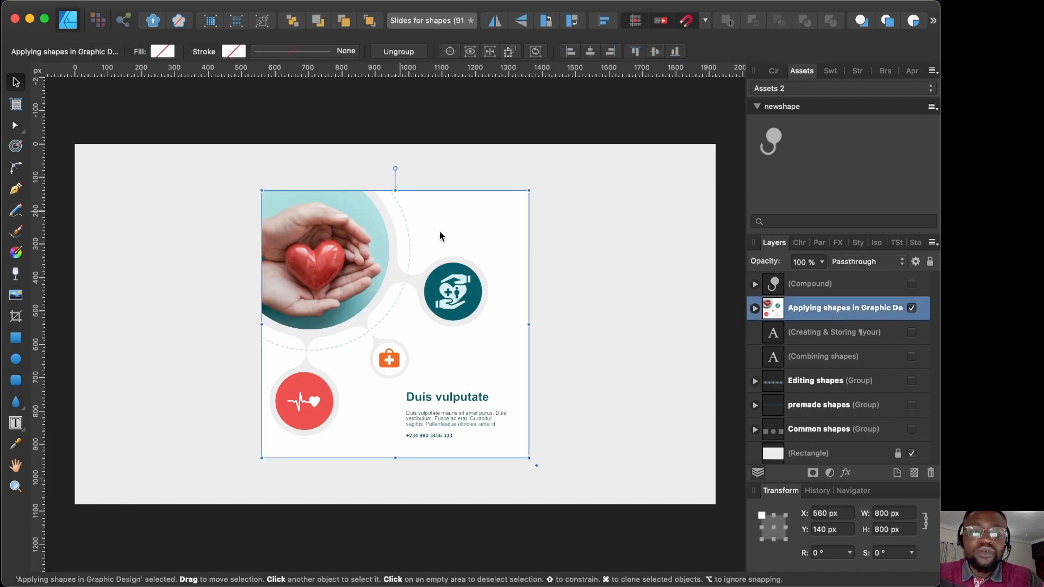
{"action": "left_click_drag", "start_coordinate": [438, 232], "coordinate": [285, 227]}
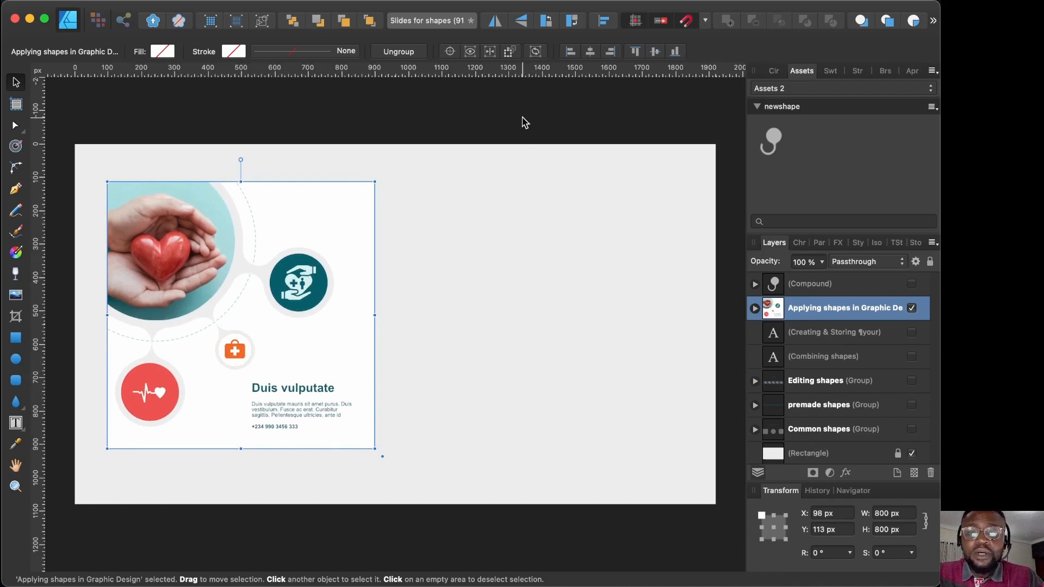
{"action": "left_click", "coordinate": [523, 166]}
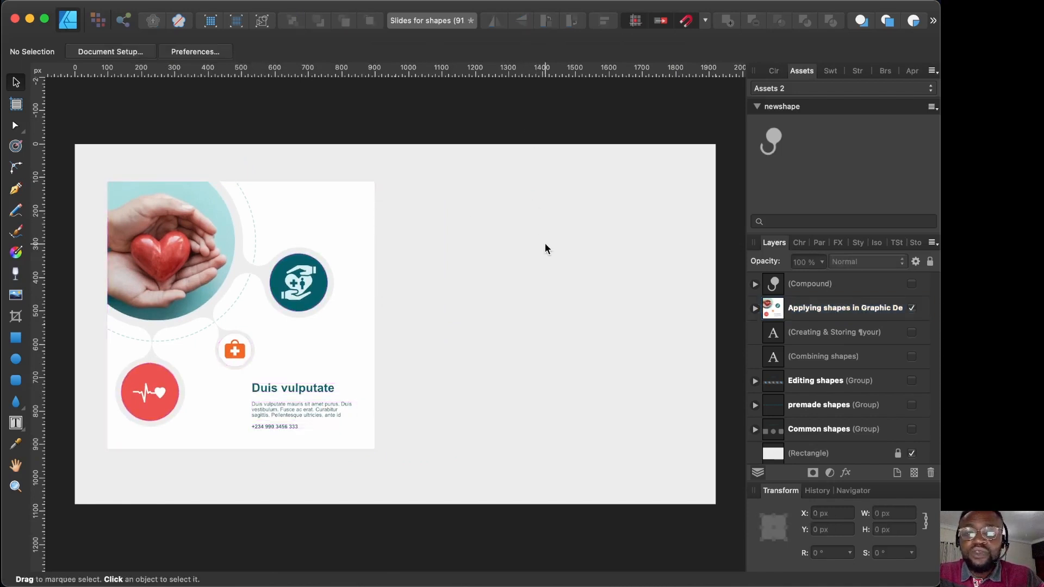
Step: Draw an 800 × 800 px near-black square at 1040, 113 px beside the health card
{"action": "left_click", "coordinate": [17, 338]}
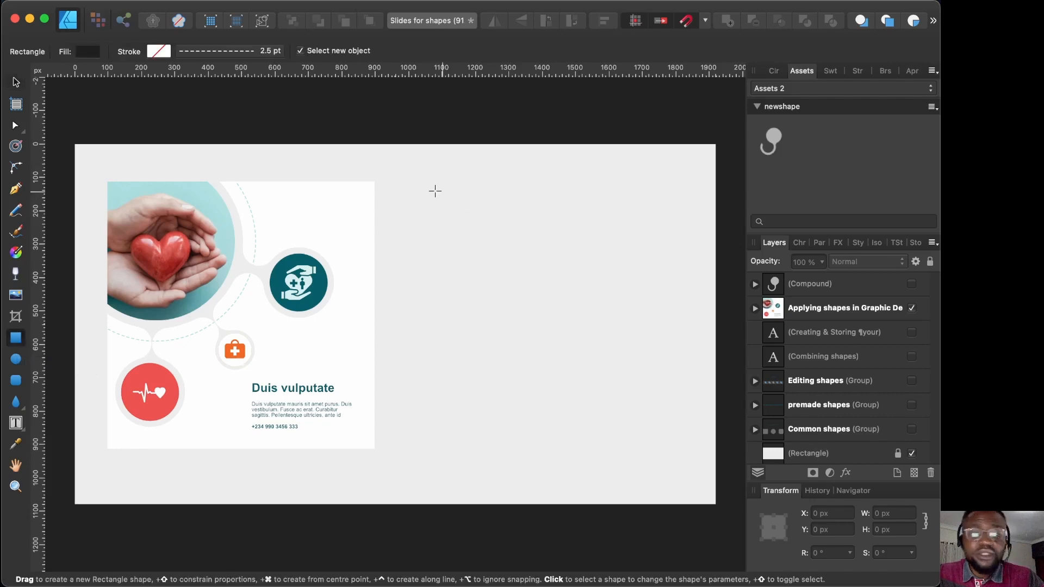
{"action": "left_click_drag", "start_coordinate": [422, 184], "coordinate": [690, 449]}
{"action": "left_click", "coordinate": [16, 83]}
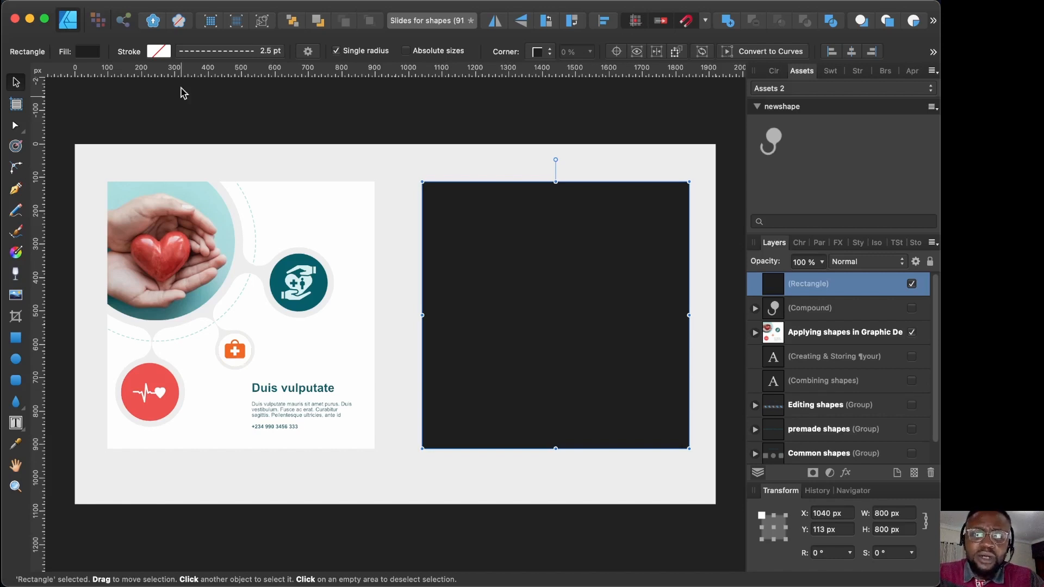
{"action": "left_click", "coordinate": [425, 155]}
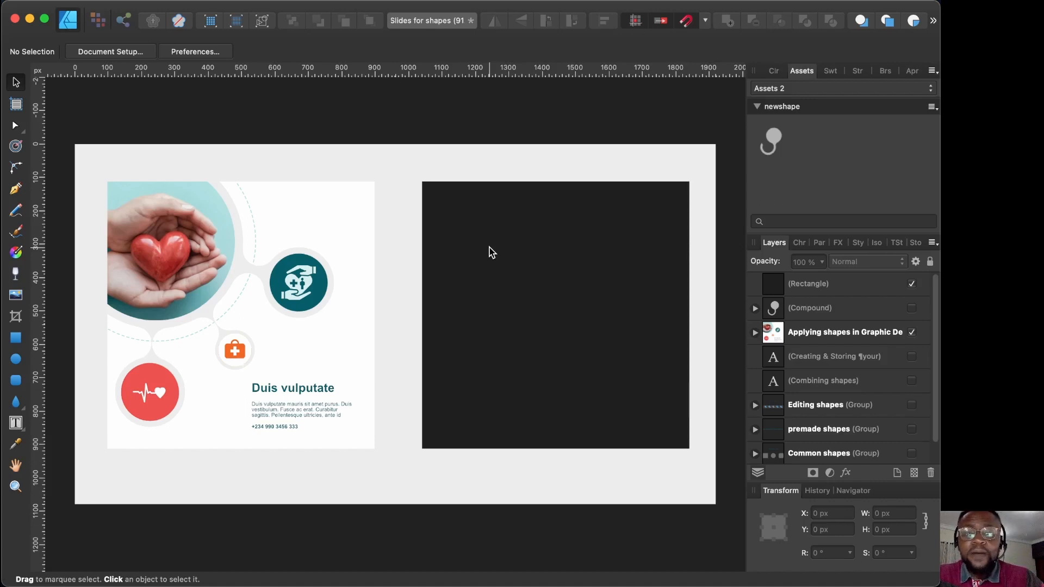
{"action": "left_click", "coordinate": [16, 360]}
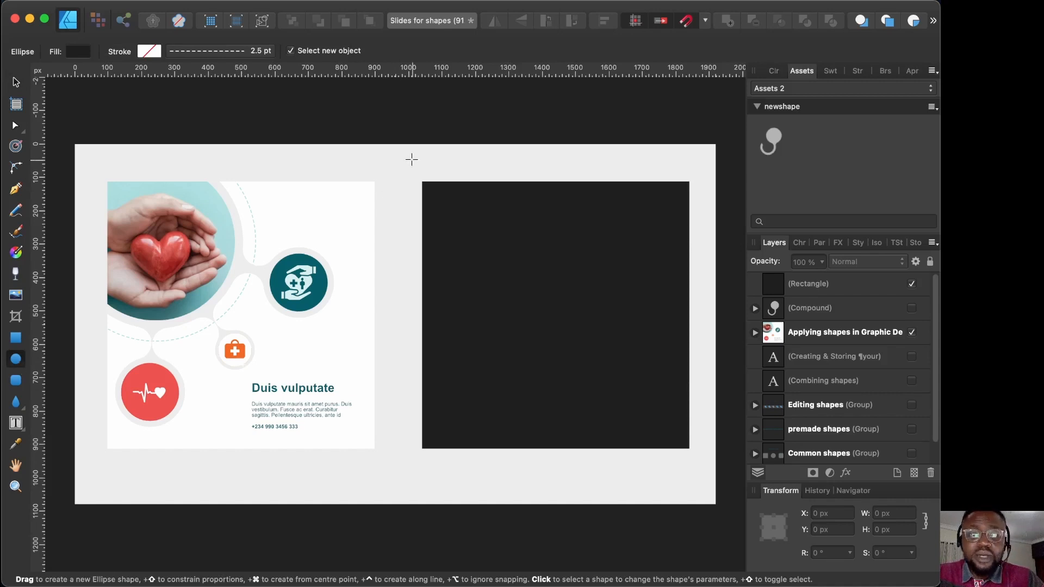
{"action": "left_click_drag", "start_coordinate": [400, 161], "coordinate": [559, 341]}
{"action": "key", "text": "v"}
{"action": "left_click_drag", "start_coordinate": [520, 262], "coordinate": [505, 256]}
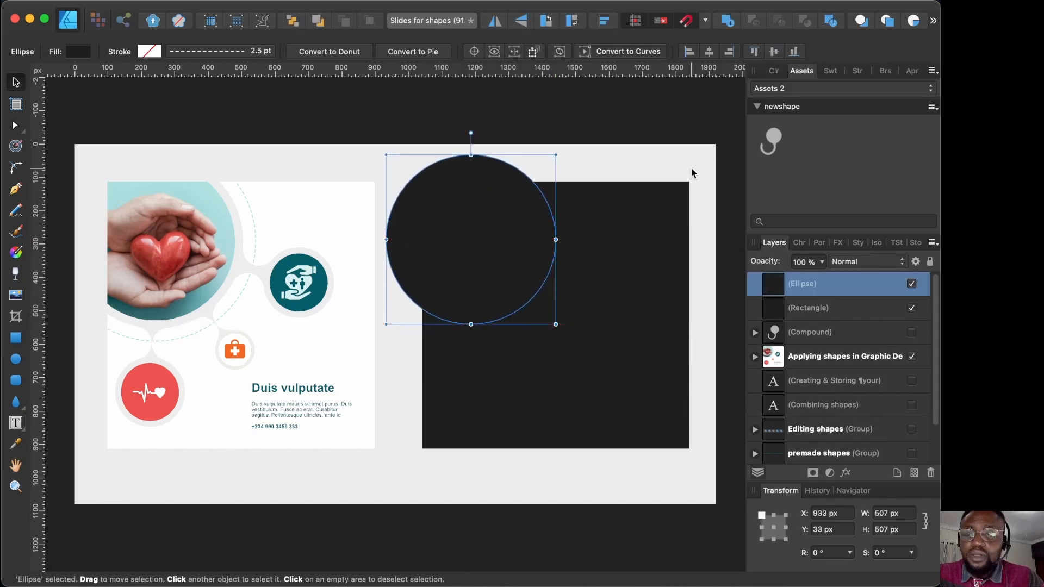
{"action": "left_click", "coordinate": [772, 73]}
{"action": "left_click", "coordinate": [824, 126]}
{"action": "left_click_drag", "start_coordinate": [824, 126], "coordinate": [903, 127]}
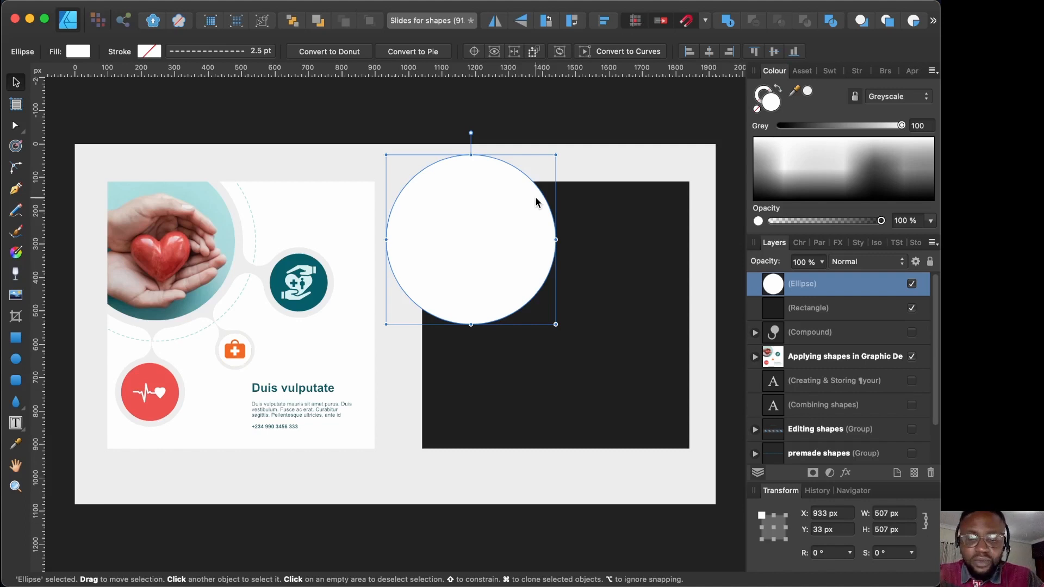
{"action": "key", "text": "BackSpace"}
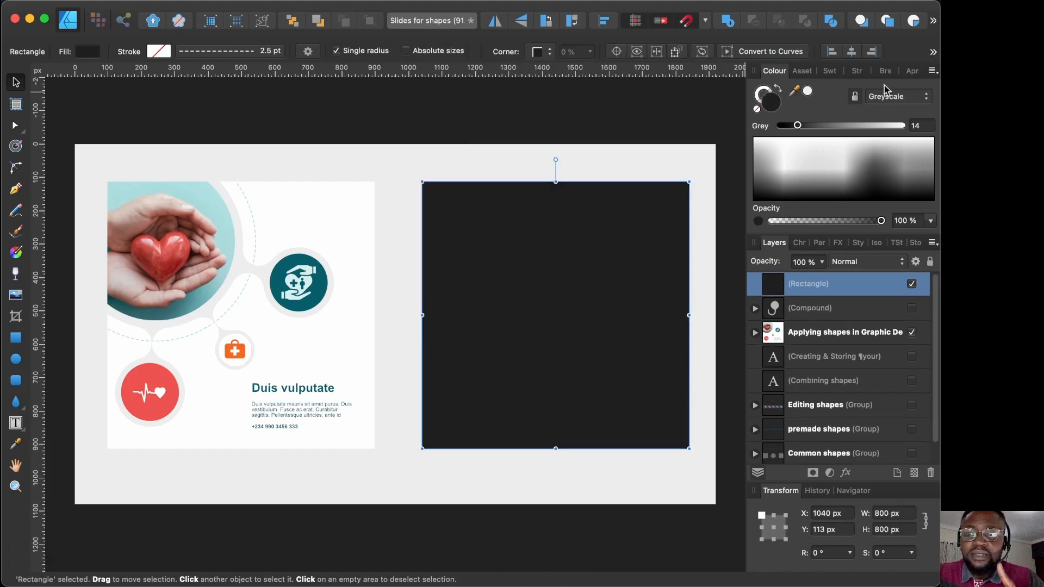
Step: With Insert inside enabled, draw a large white circle inside the dark square
{"action": "left_click", "coordinate": [916, 23]}
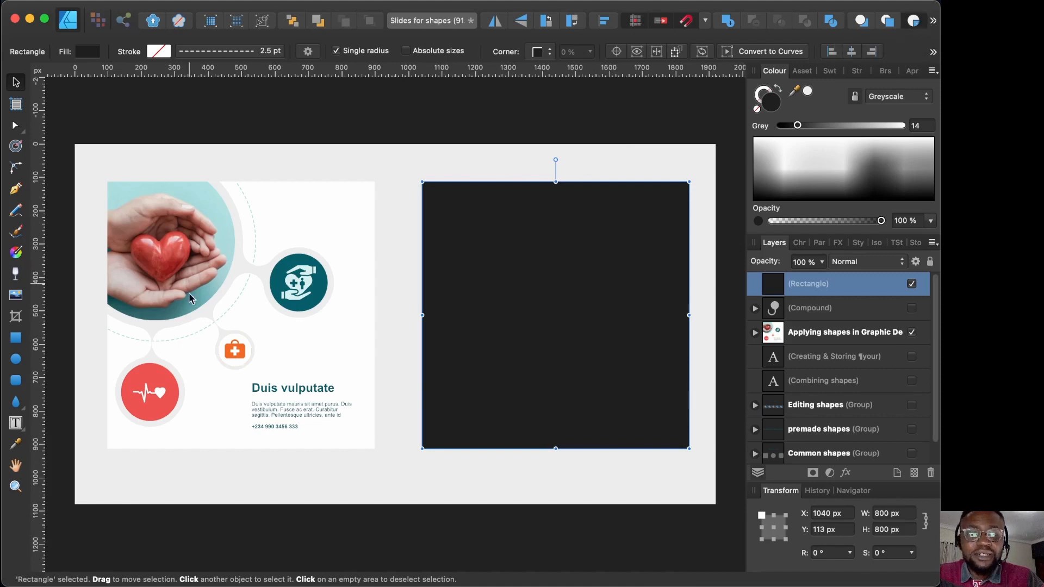
{"action": "left_click", "coordinate": [16, 361]}
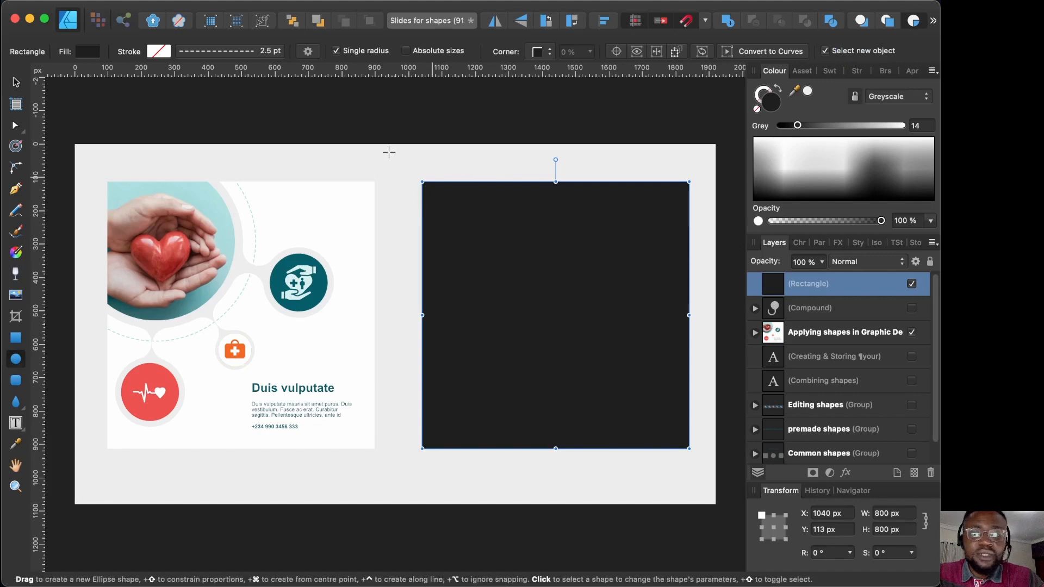
{"action": "left_click_drag", "start_coordinate": [389, 146], "coordinate": [557, 334]}
{"action": "key", "text": "v"}
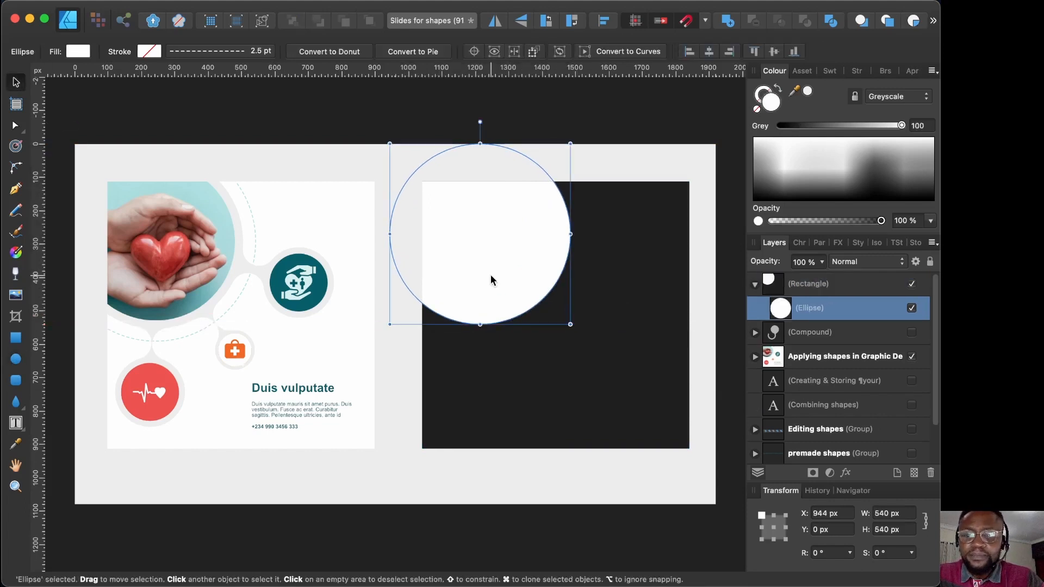
{"action": "key", "text": "m"}
{"action": "key", "text": "super+z"}
Step: Draw a 158 px small circle and clone it into three small circles around the big one
{"action": "left_click_drag", "start_coordinate": [461, 334], "coordinate": [477, 351]}
{"action": "key", "text": "v"}
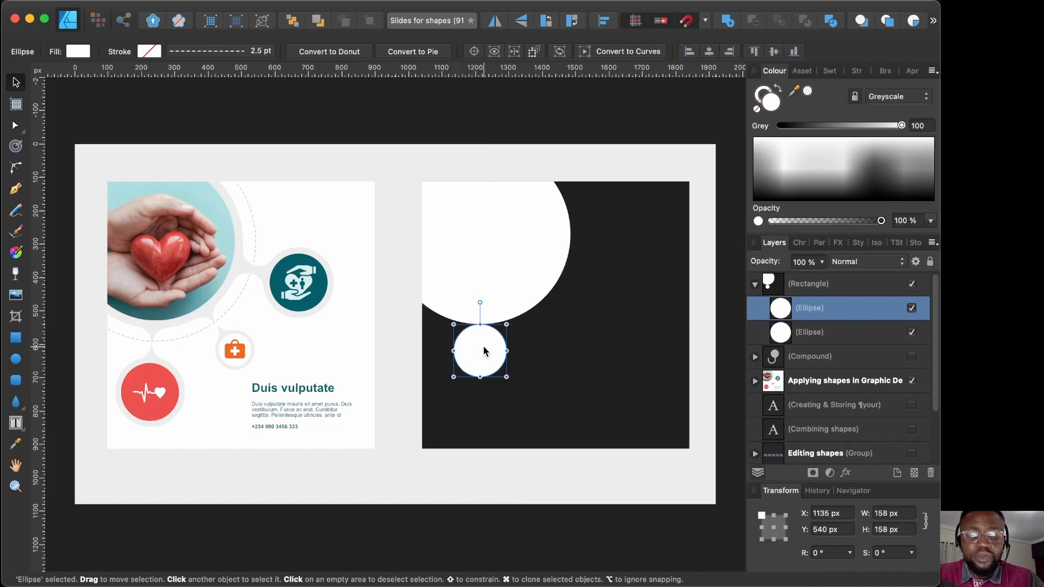
{"action": "mouse_move", "coordinate": [483, 347]}
{"action": "left_mouse_down"}
{"action": "mouse_move", "coordinate": [561, 324]}
{"action": "mouse_move", "coordinate": [592, 242]}
{"action": "left_mouse_up"}
{"action": "left_click_drag", "start_coordinate": [550, 317], "coordinate": [561, 317]}
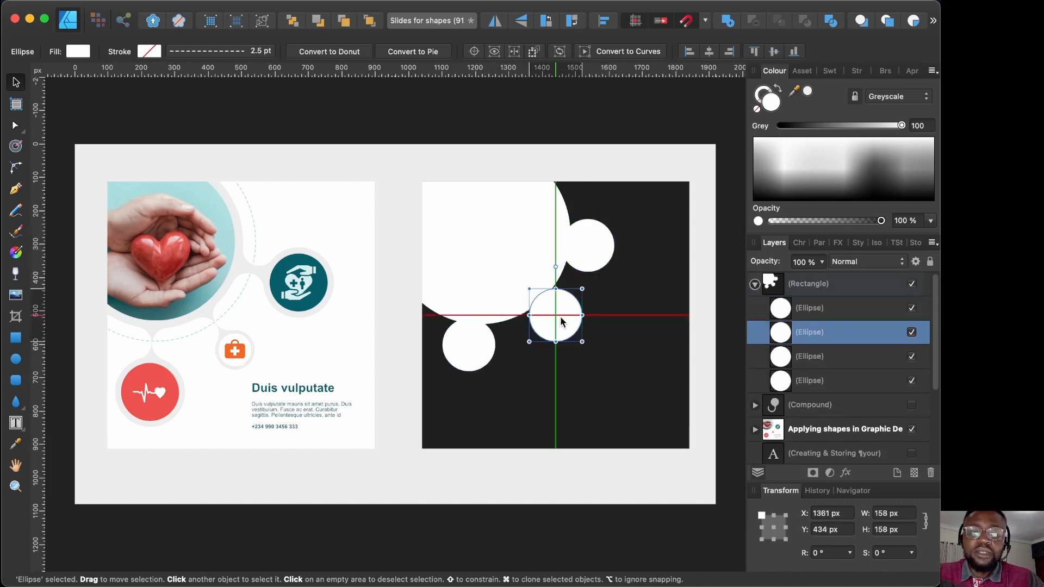
{"action": "left_click", "coordinate": [631, 123]}
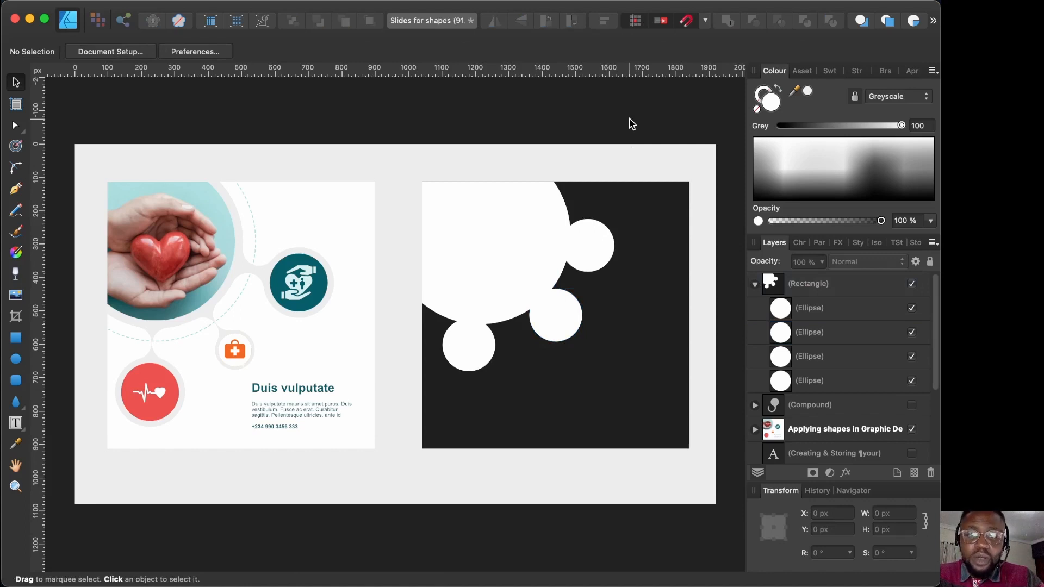
Step: Enlarge the top-right circle to 196 px and bottom-left to 214 px, then select all four circles
{"action": "left_click", "coordinate": [607, 252]}
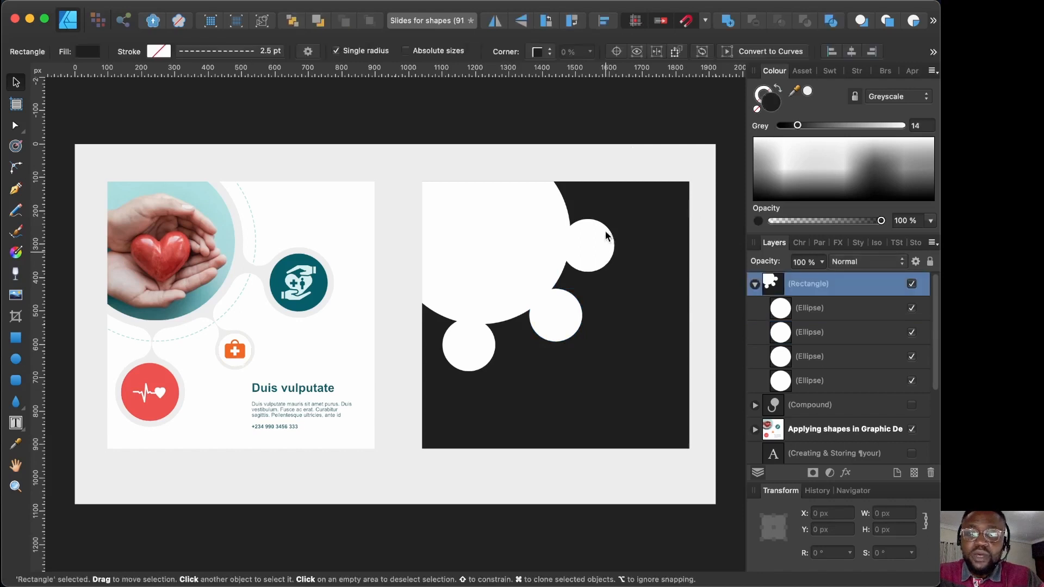
{"action": "left_click", "coordinate": [581, 248]}
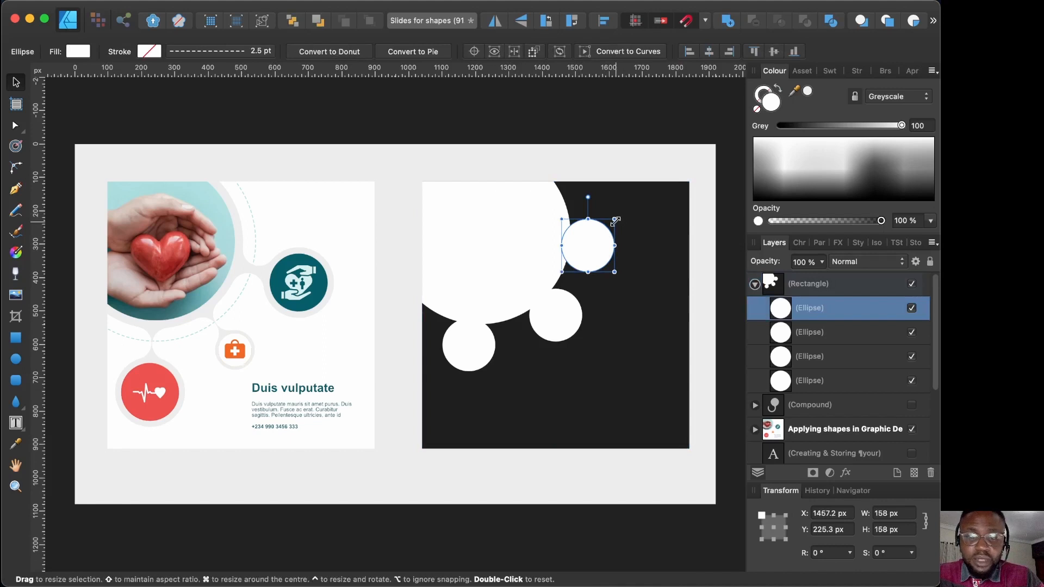
{"action": "left_click_drag", "start_coordinate": [615, 221], "coordinate": [624, 214]}
{"action": "left_click", "coordinate": [468, 337]}
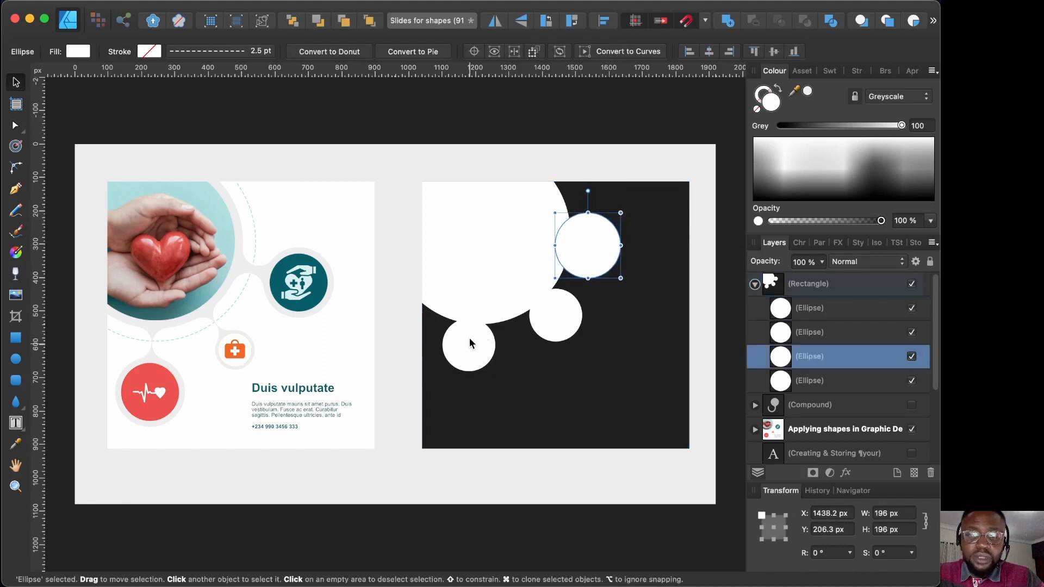
{"action": "left_click_drag", "start_coordinate": [495, 372], "coordinate": [502, 377]}
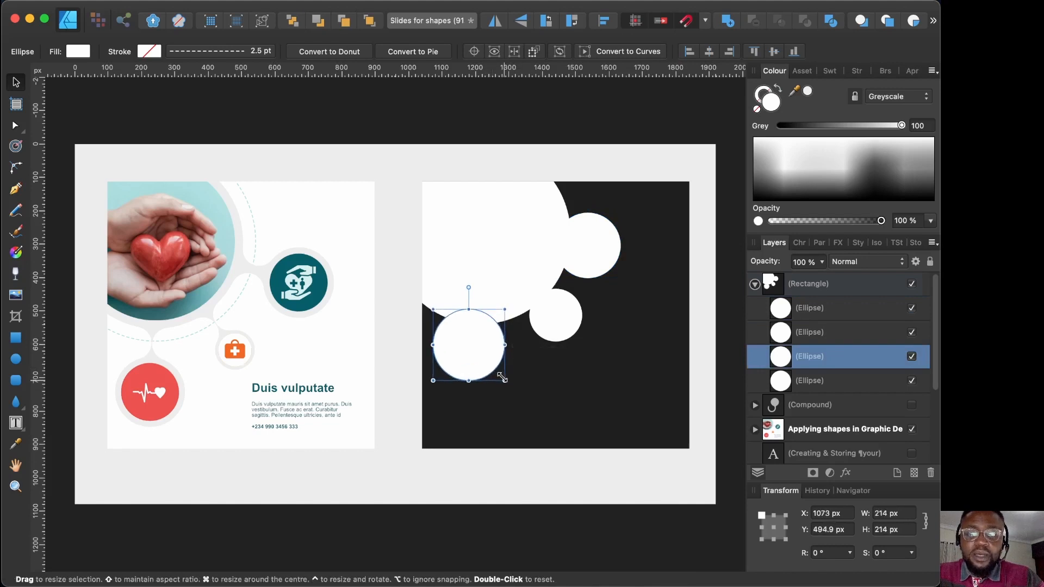
{"action": "left_click", "coordinate": [591, 133]}
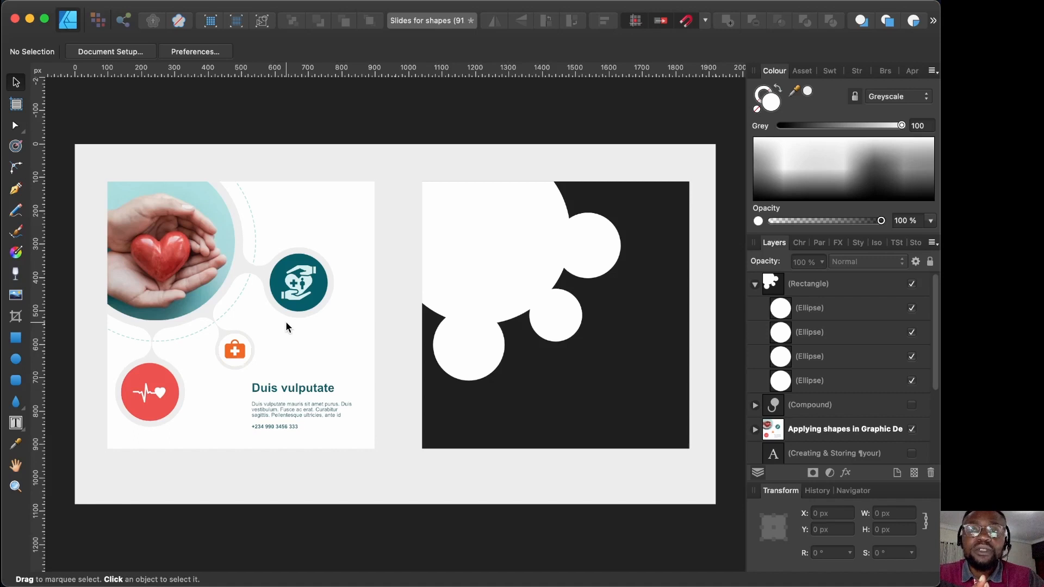
{"action": "left_click", "coordinate": [810, 308]}
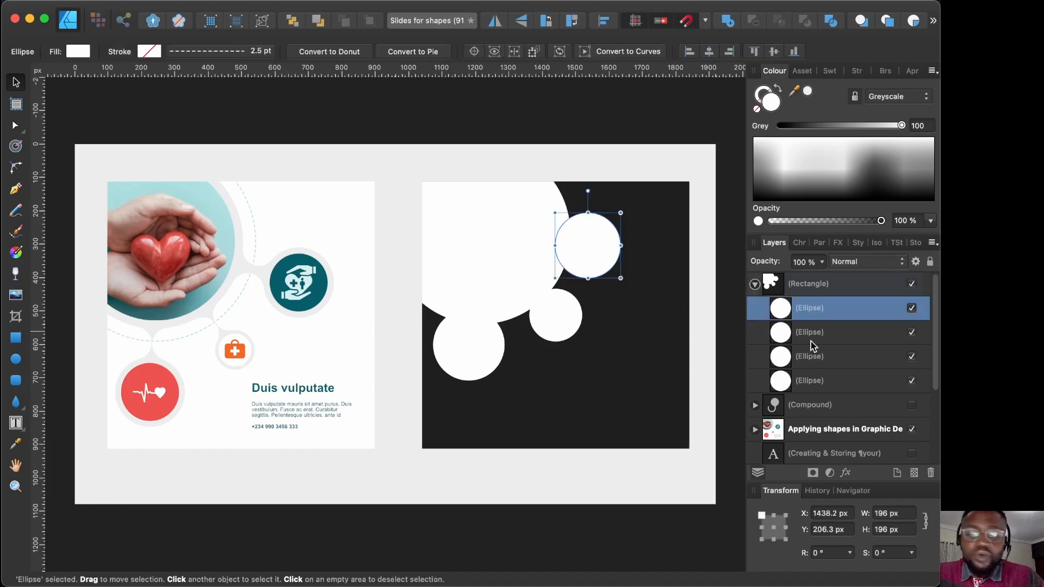
{"action": "left_click", "coordinate": [814, 381], "text": "shift"}
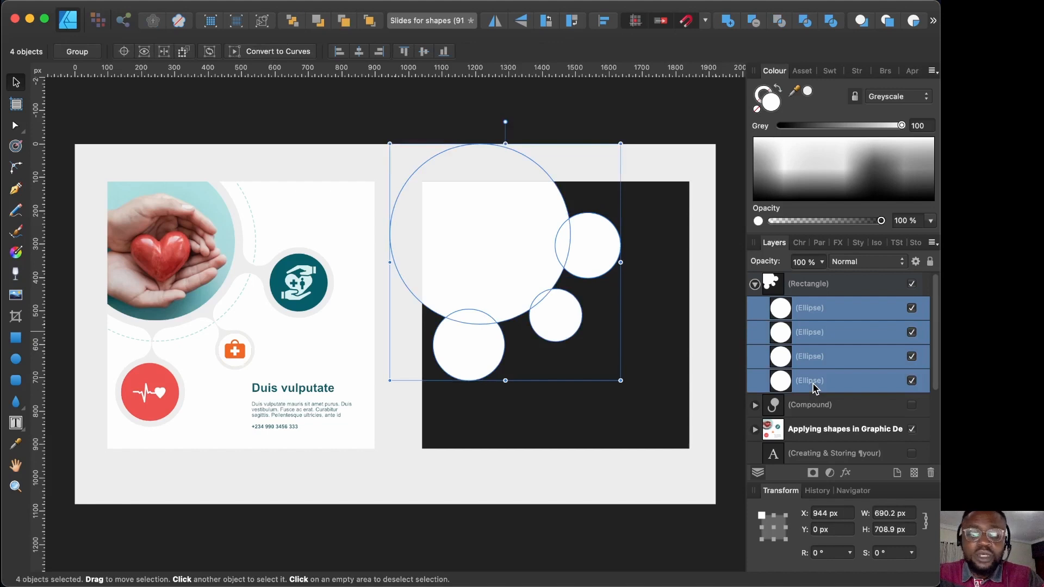
Step: Merge the four circles with Add and round their joins with a negative contour
{"action": "left_click", "coordinate": [727, 22]}
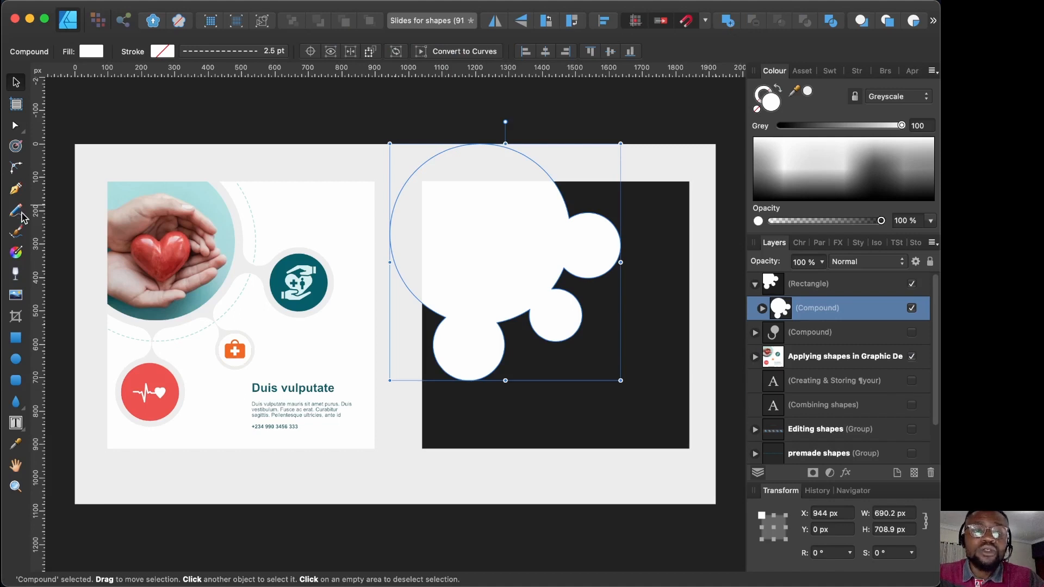
{"action": "left_click", "coordinate": [16, 146]}
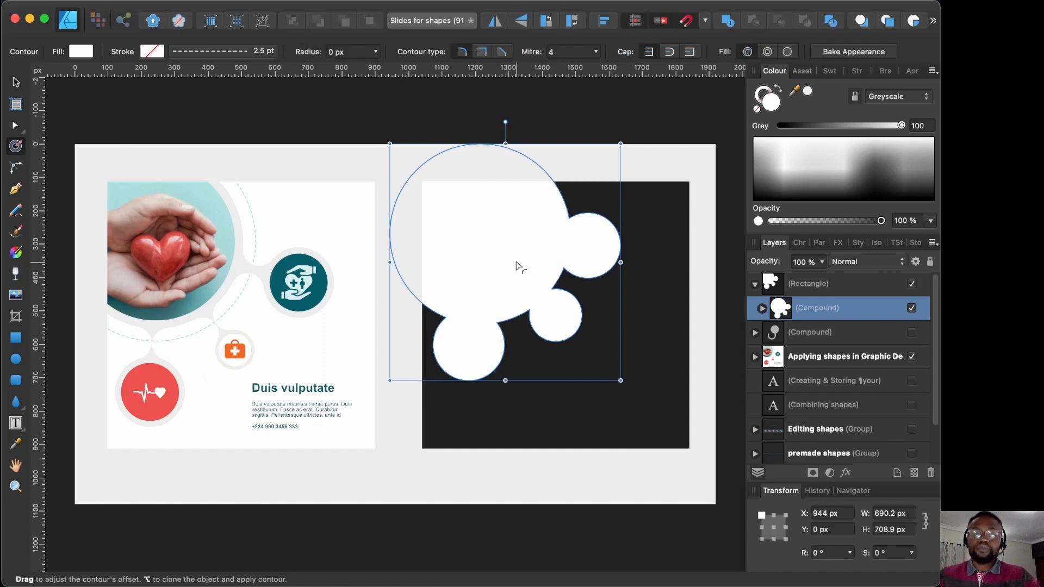
{"action": "left_click_drag", "start_coordinate": [517, 267], "coordinate": [506, 248]}
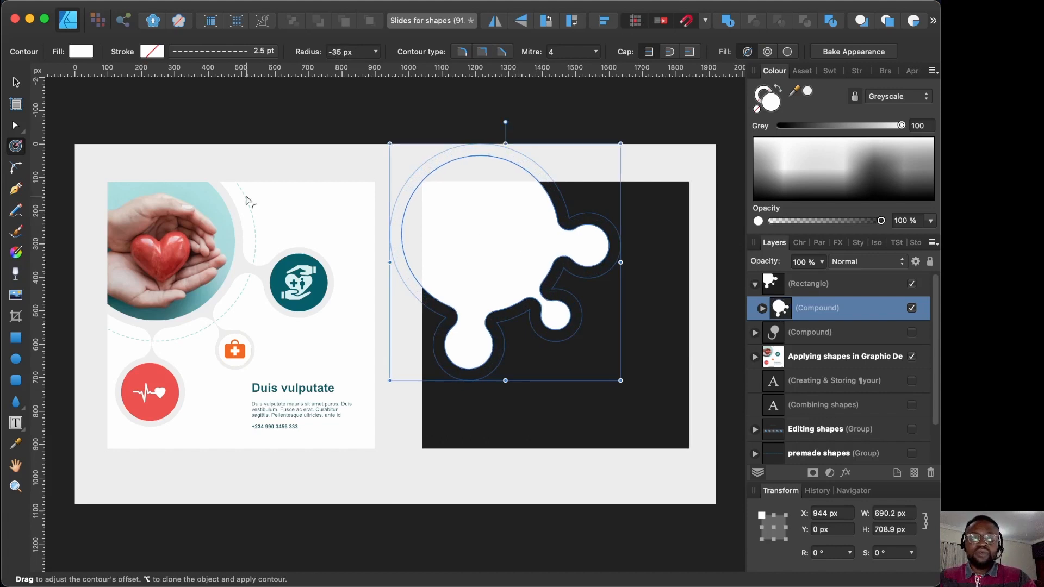
{"action": "left_click", "coordinate": [15, 82]}
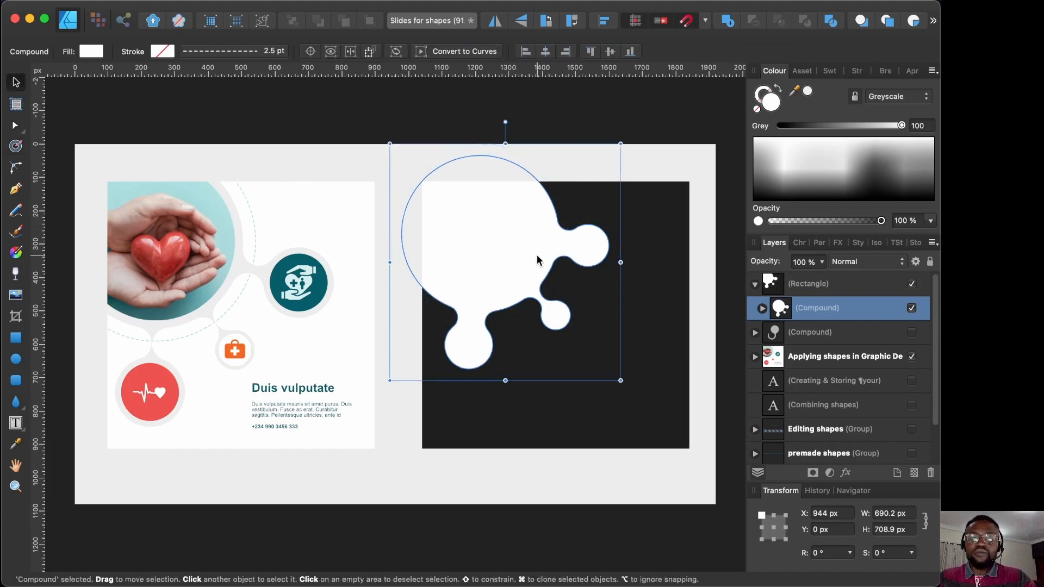
Step: Reposition and contour individual circles inside the blob, moving the 214 px circle to 1083.3, 561.3 px
{"action": "double_click", "coordinate": [589, 243]}
{"action": "left_click_drag", "start_coordinate": [588, 238], "coordinate": [604, 265]}
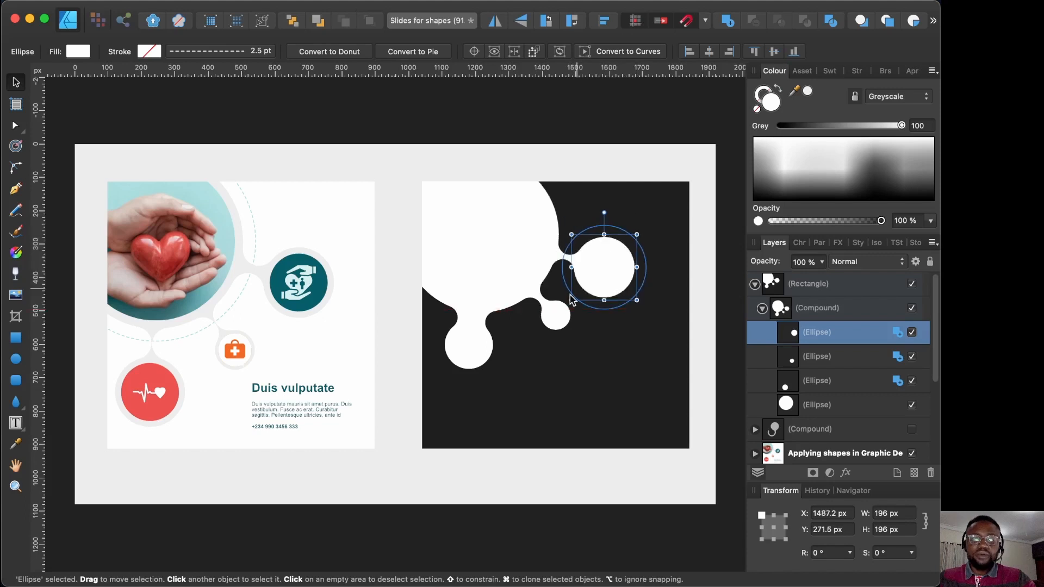
{"action": "left_click", "coordinate": [554, 313]}
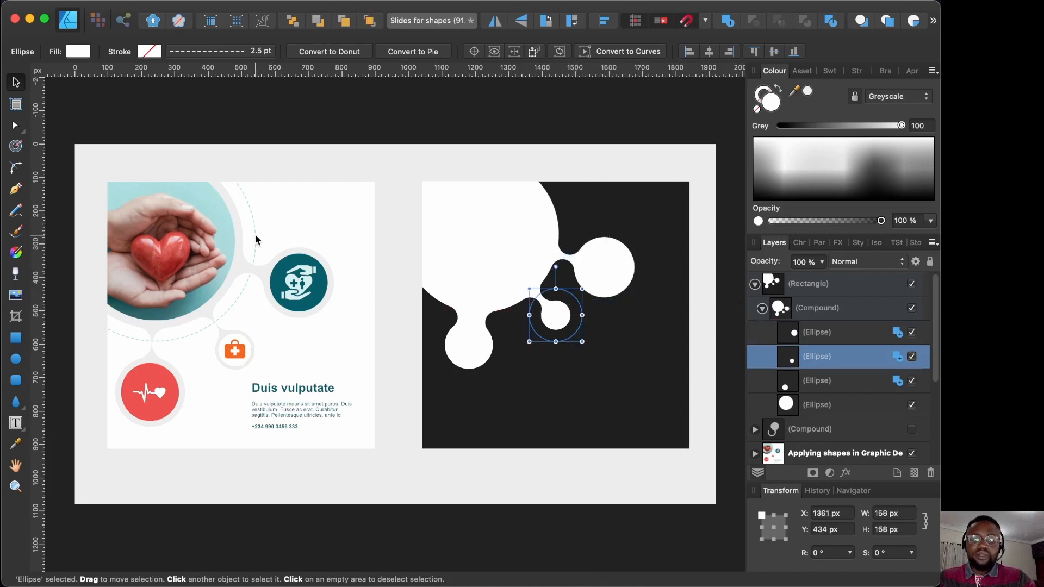
{"action": "left_click", "coordinate": [15, 146]}
{"action": "left_click_drag", "start_coordinate": [551, 312], "coordinate": [547, 327]}
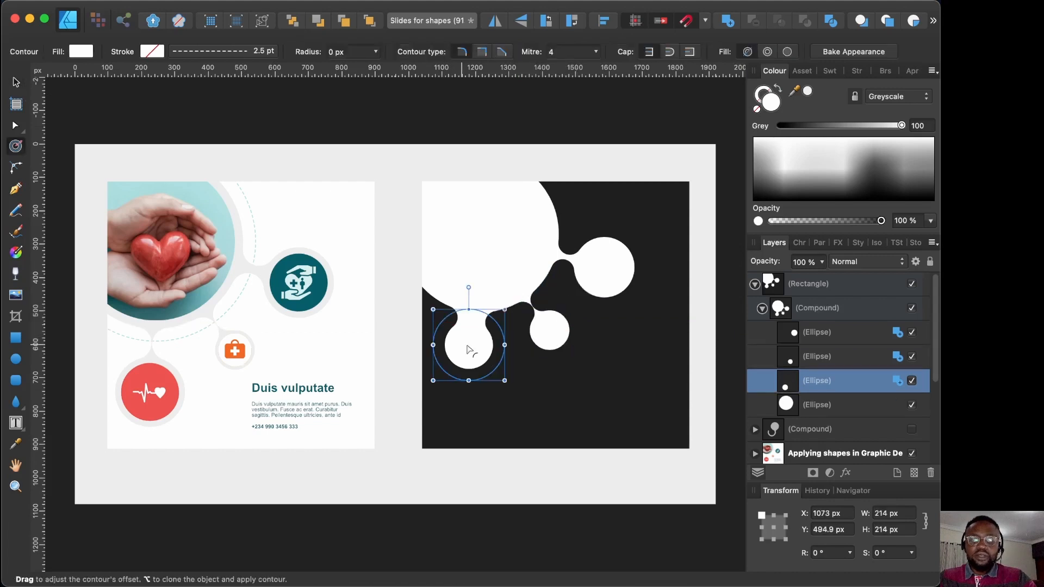
{"action": "left_click_drag", "start_coordinate": [467, 349], "coordinate": [472, 354]}
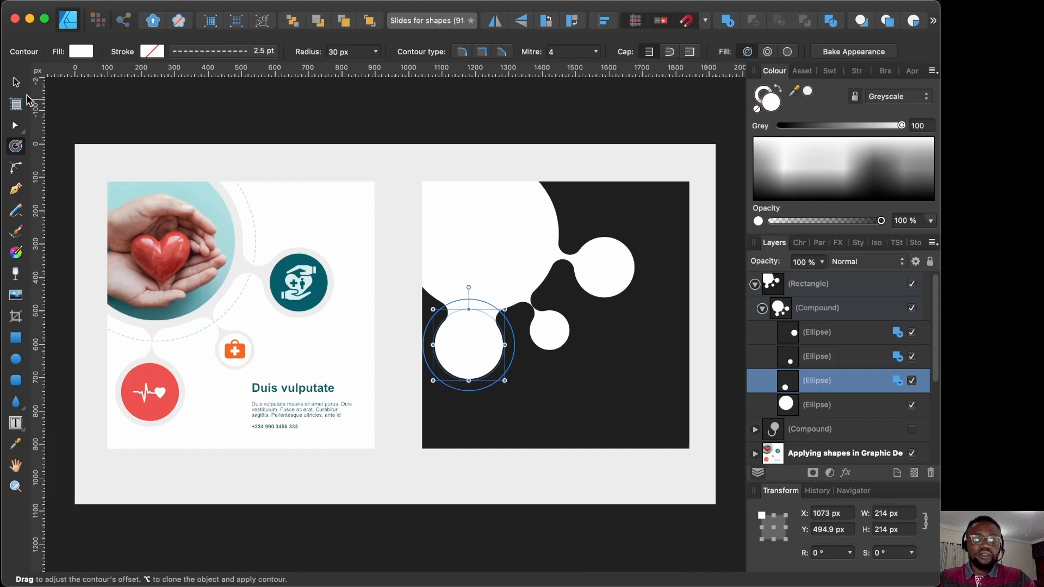
{"action": "left_click", "coordinate": [15, 82]}
{"action": "left_click_drag", "start_coordinate": [470, 359], "coordinate": [476, 377]}
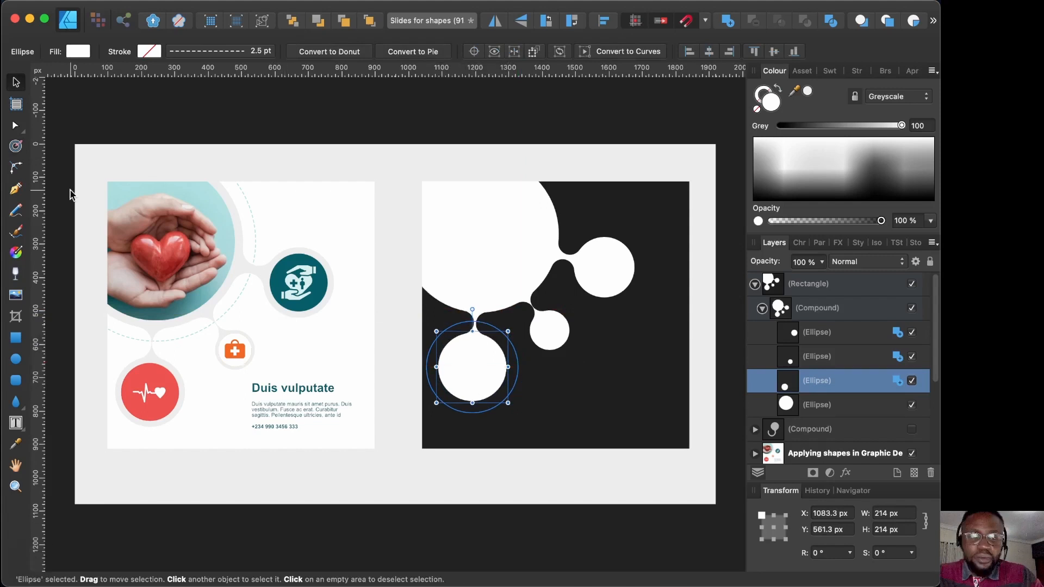
{"action": "left_click", "coordinate": [140, 111]}
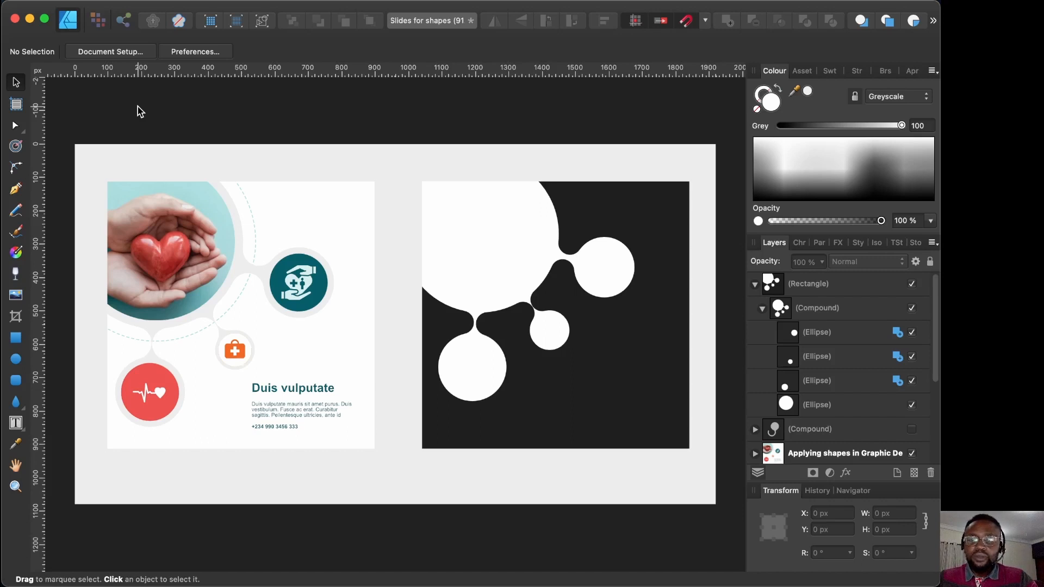
Step: Paste the heart photo circle into the blob's big lobe and nudge the blob up and left
{"action": "key", "text": "super+v"}
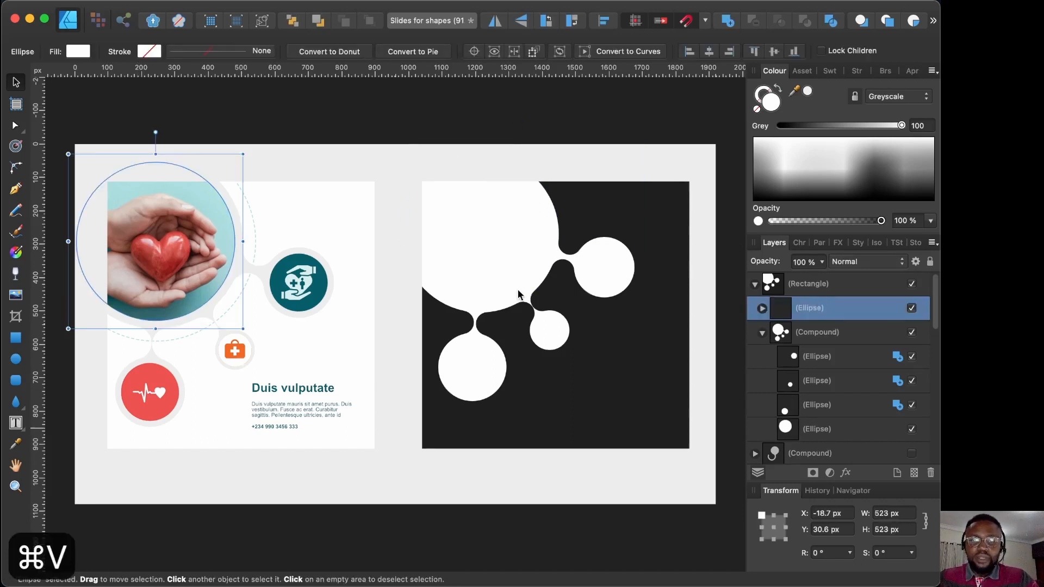
{"action": "left_click_drag", "start_coordinate": [185, 254], "coordinate": [489, 238]}
{"action": "left_click_drag", "start_coordinate": [382, 135], "coordinate": [404, 157]}
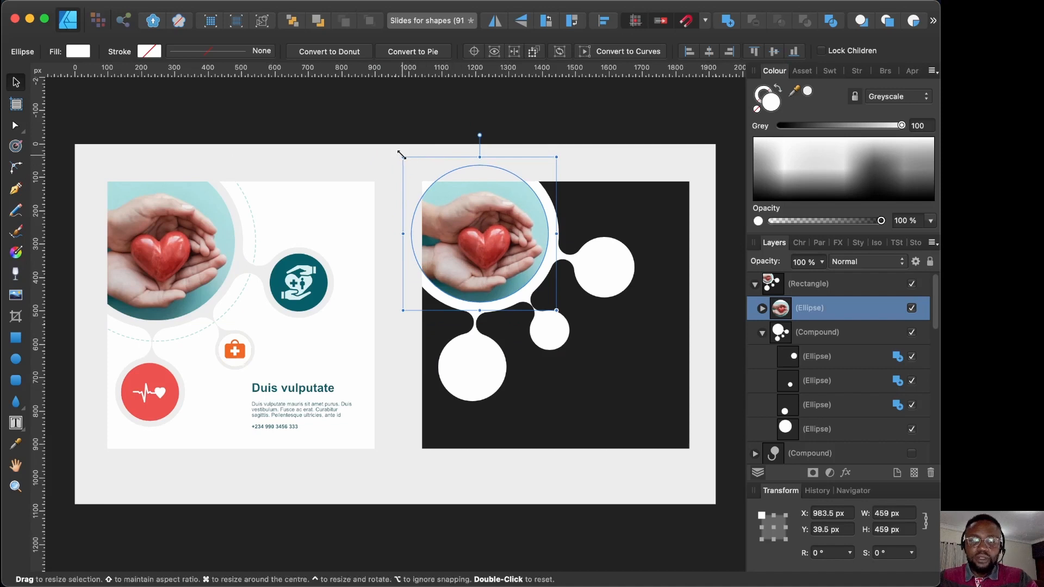
{"action": "left_click", "coordinate": [589, 259]}
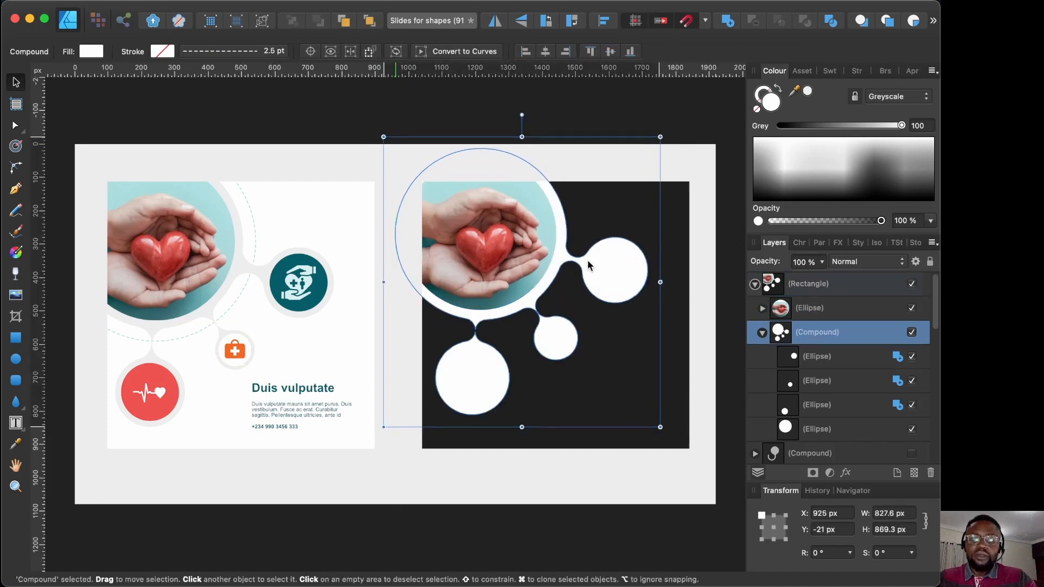
{"action": "key", "text": "Up"}
{"action": "key", "text": "Up"}
{"action": "key", "text": "Up"}
{"action": "key", "text": "Up"}
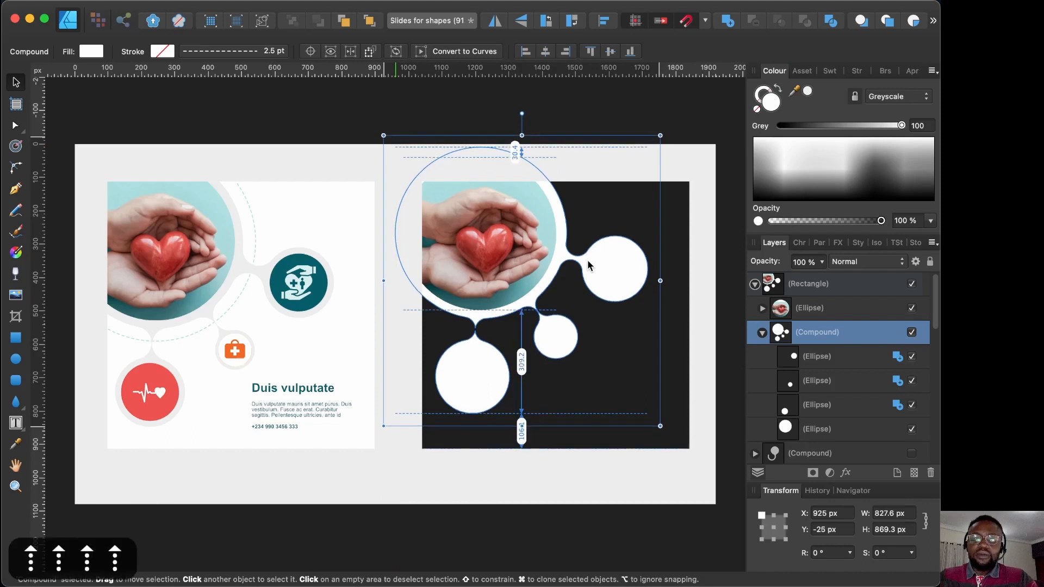
{"action": "key", "text": "Left"}
{"action": "key", "text": "Left"}
{"action": "key", "text": "Left"}
{"action": "key", "text": "Left"}
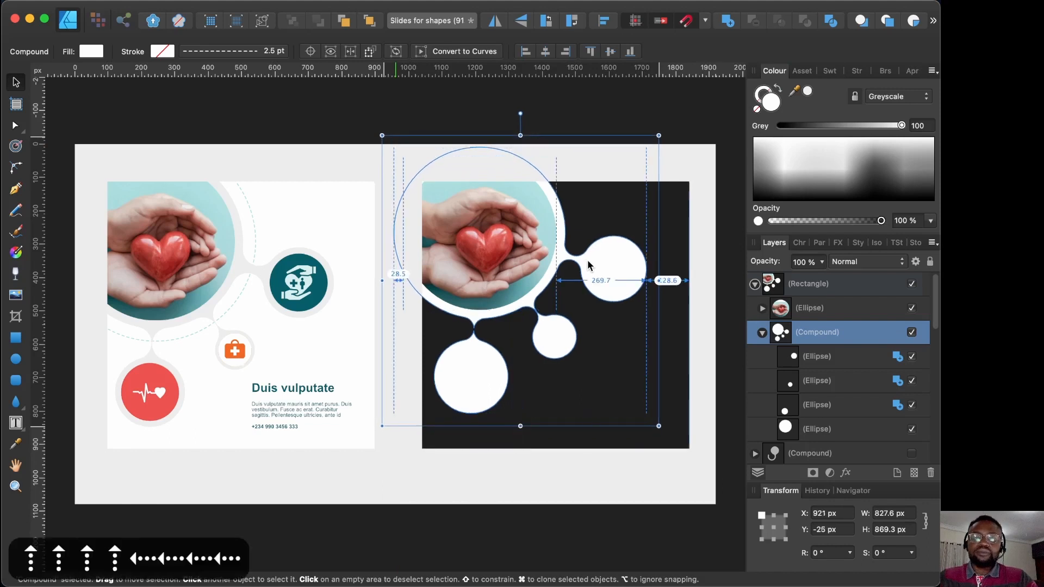
{"action": "left_click", "coordinate": [666, 112]}
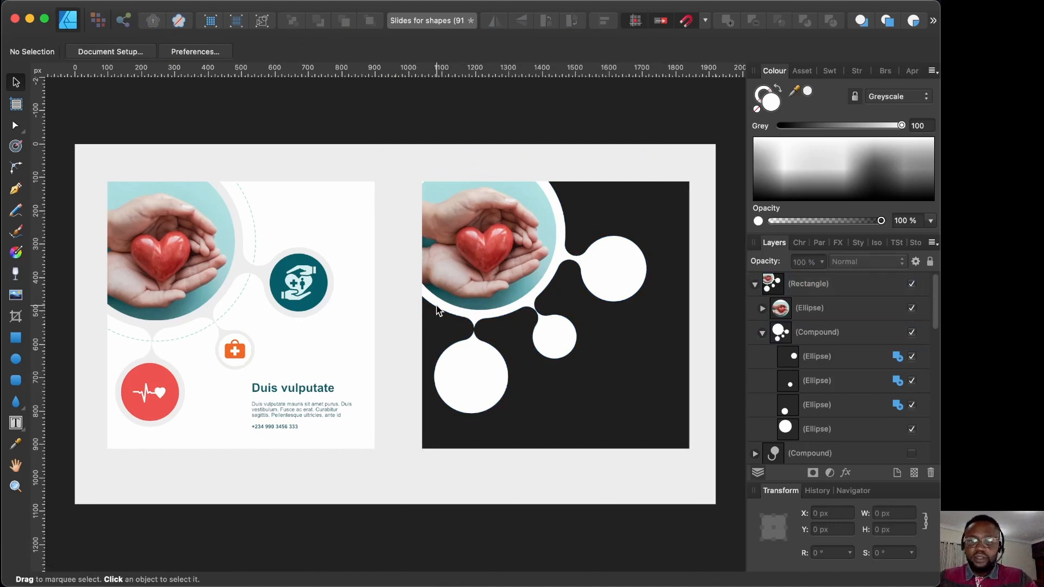
Step: Place the teal, orange and red icon circles on the blob, enlarging the red heartbeat to 183.6 px
{"action": "key", "text": "super+v"}
{"action": "left_click_drag", "start_coordinate": [434, 274], "coordinate": [609, 272]}
{"action": "left_click", "coordinate": [609, 272]}
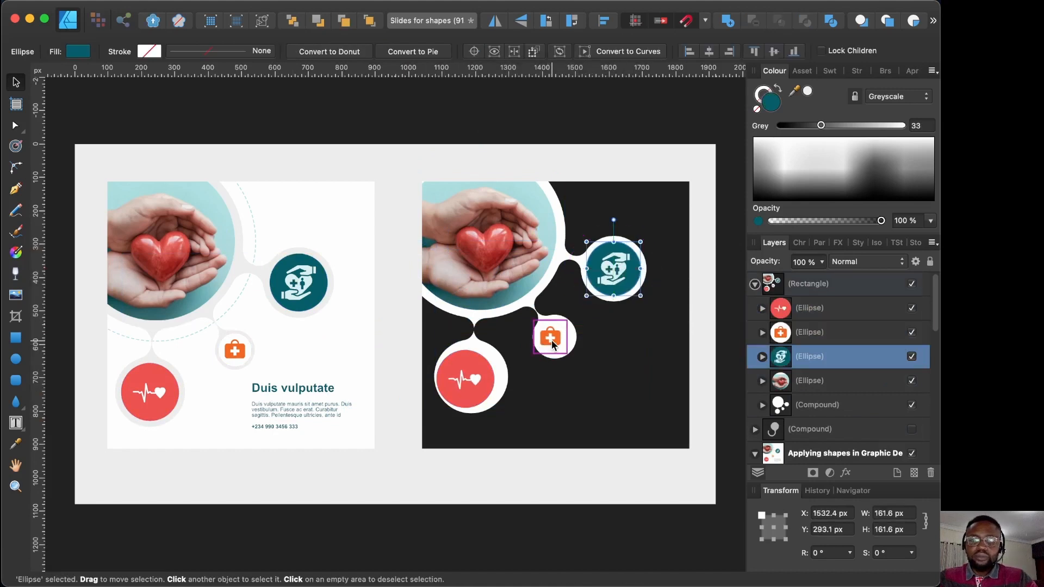
{"action": "left_click", "coordinate": [479, 396]}
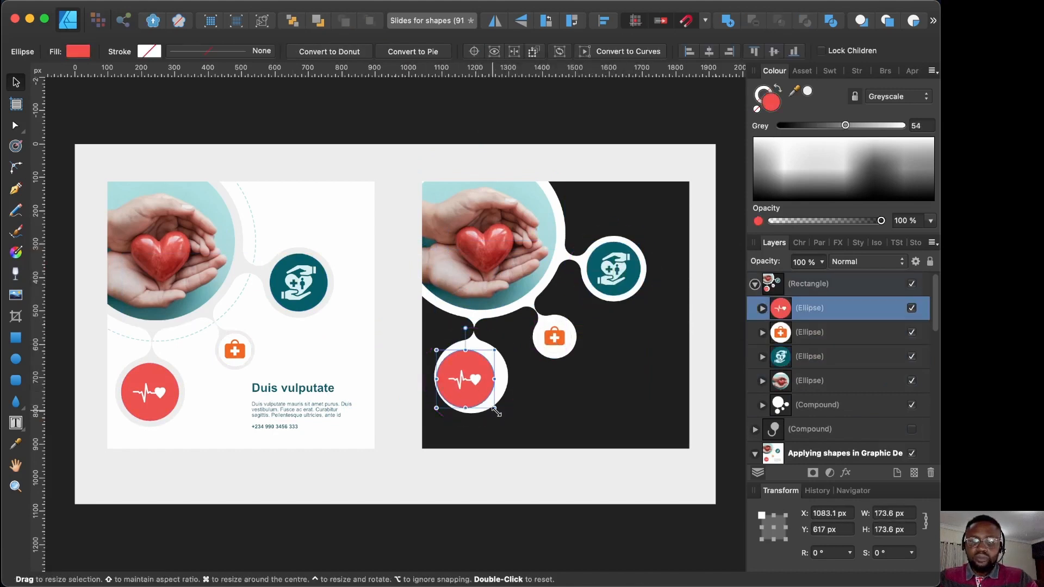
{"action": "left_click_drag", "start_coordinate": [494, 407], "coordinate": [501, 408]}
{"action": "left_click", "coordinate": [594, 146]}
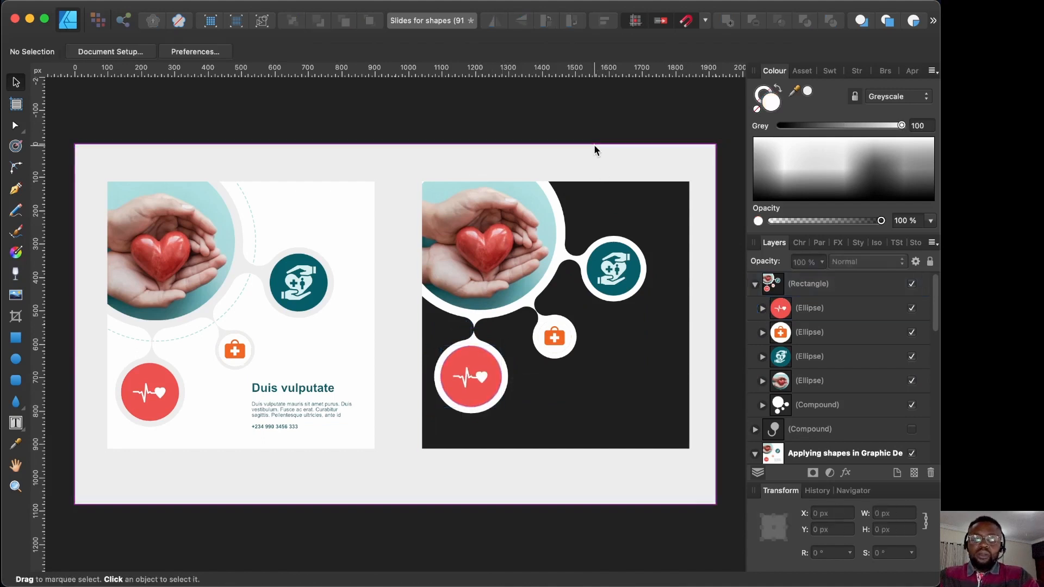
Step: Add a white filler-text frame in the dark card's lower right area
{"action": "key", "text": "t"}
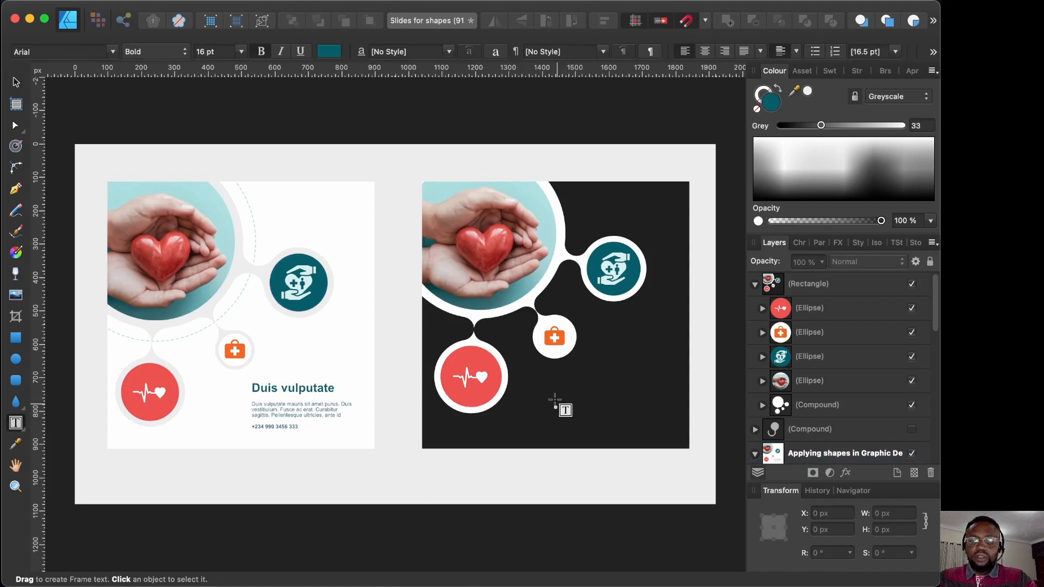
{"action": "left_click_drag", "start_coordinate": [555, 400], "coordinate": [656, 428]}
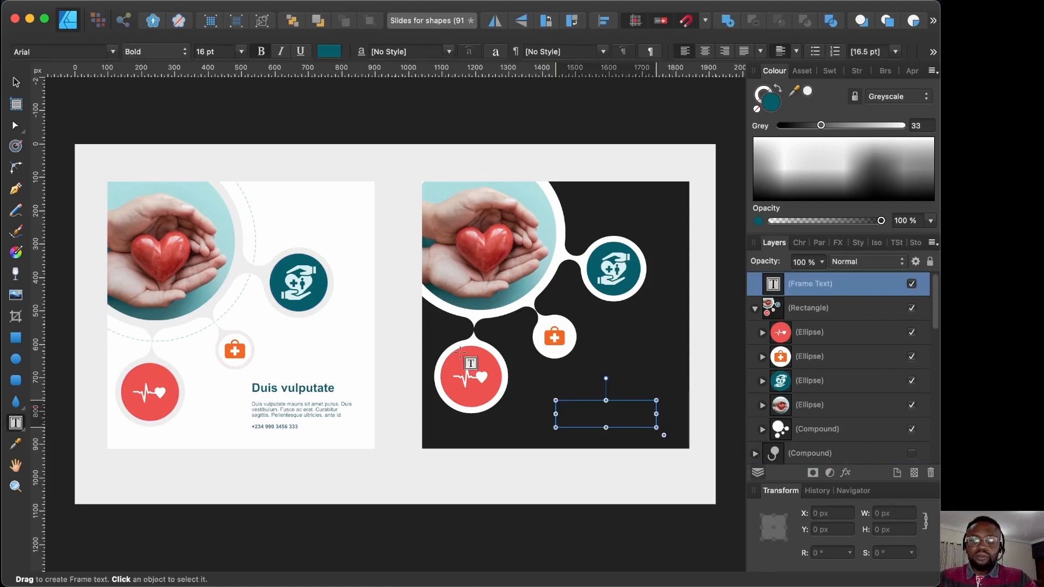
{"action": "left_click", "coordinate": [204, 10]}
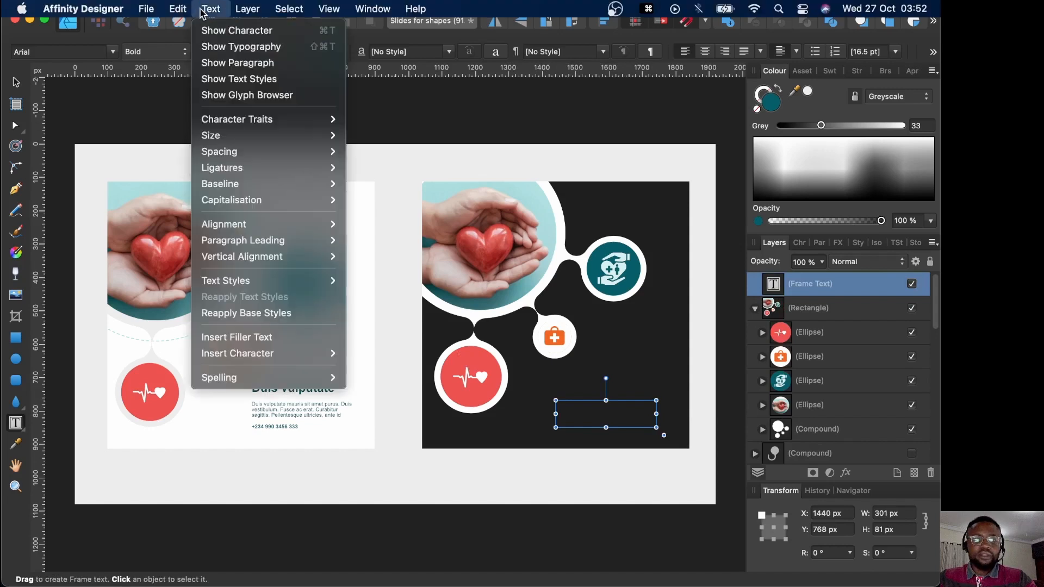
{"action": "left_click", "coordinate": [257, 340]}
{"action": "key", "text": "Escape"}
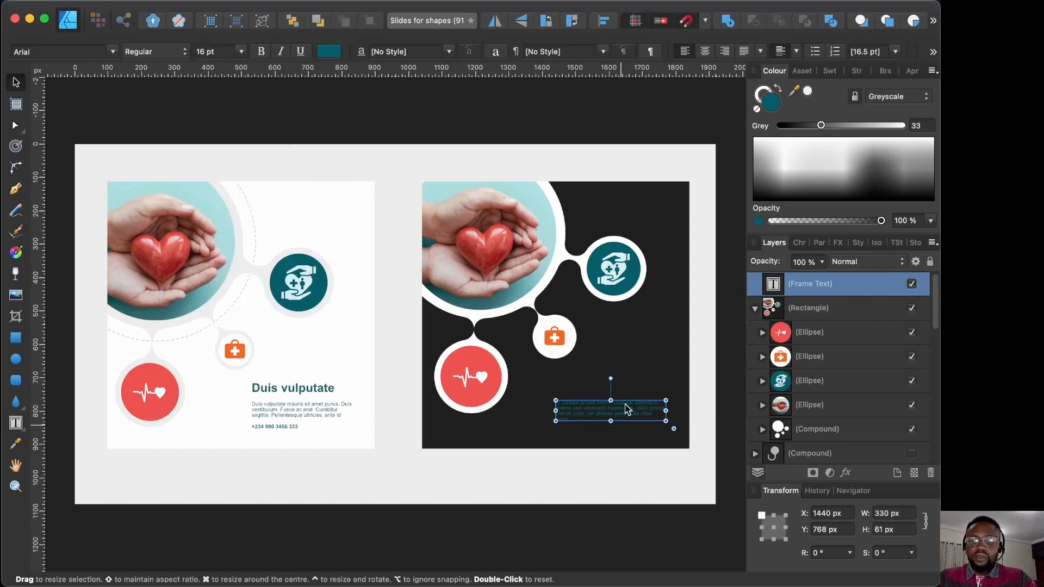
{"action": "left_click_drag", "start_coordinate": [821, 125], "coordinate": [903, 125]}
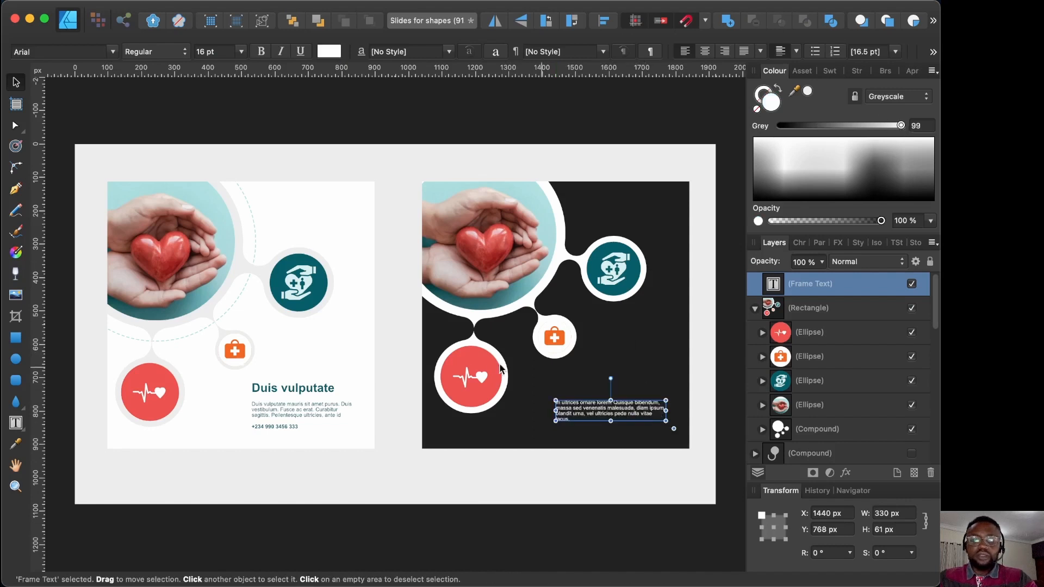
Step: Clone the text into a one-line 36 pt Bold heading just above the body text
{"action": "left_click_drag", "start_coordinate": [623, 418], "coordinate": [630, 391]}
{"action": "type", "text": "36"}
{"action": "key", "text": "Return"}
{"action": "left_click", "coordinate": [170, 52]}
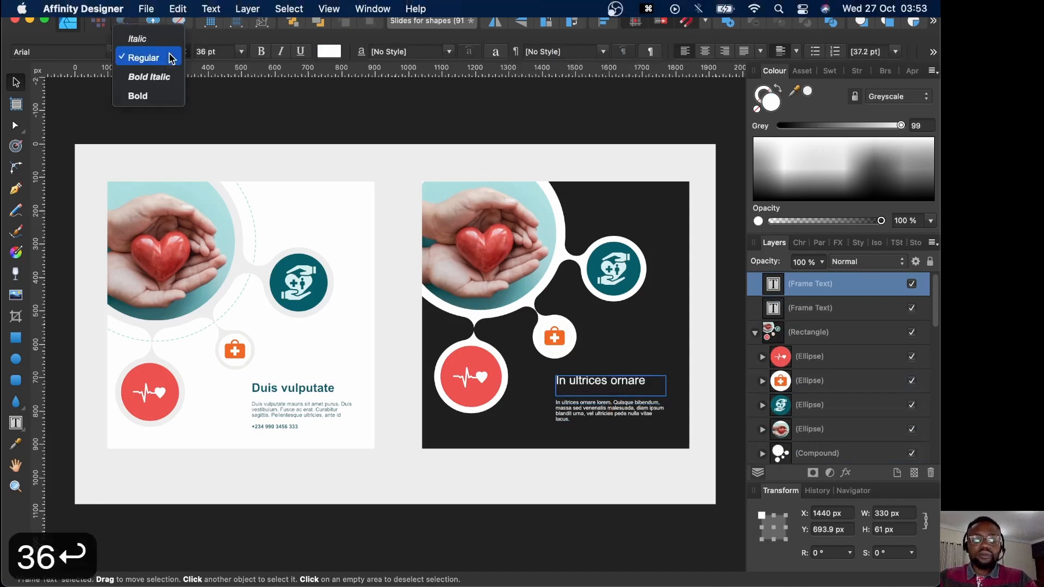
{"action": "left_click", "coordinate": [136, 96]}
{"action": "left_click_drag", "start_coordinate": [611, 395], "coordinate": [610, 384]}
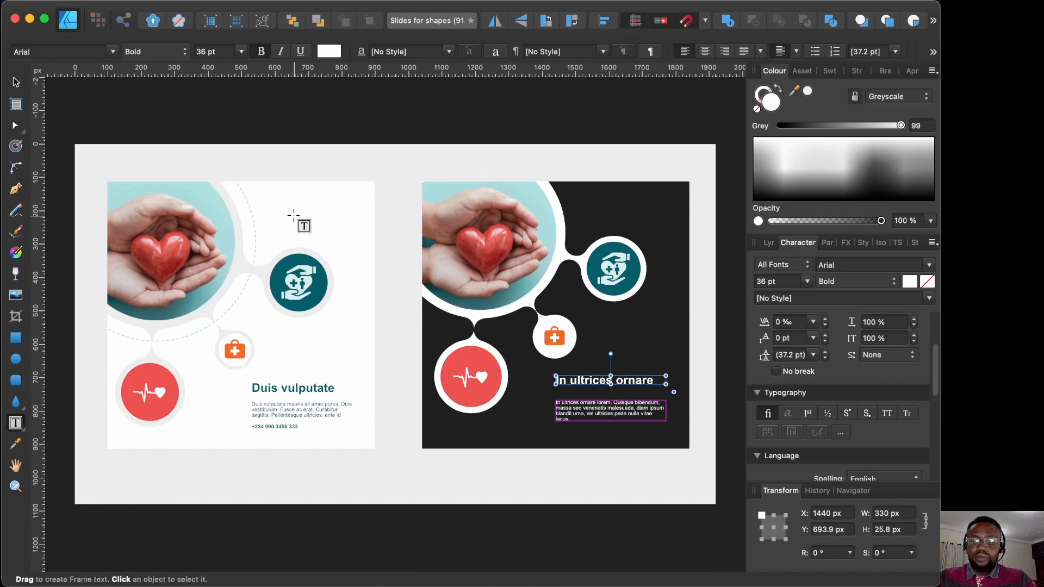
{"action": "left_click", "coordinate": [16, 83]}
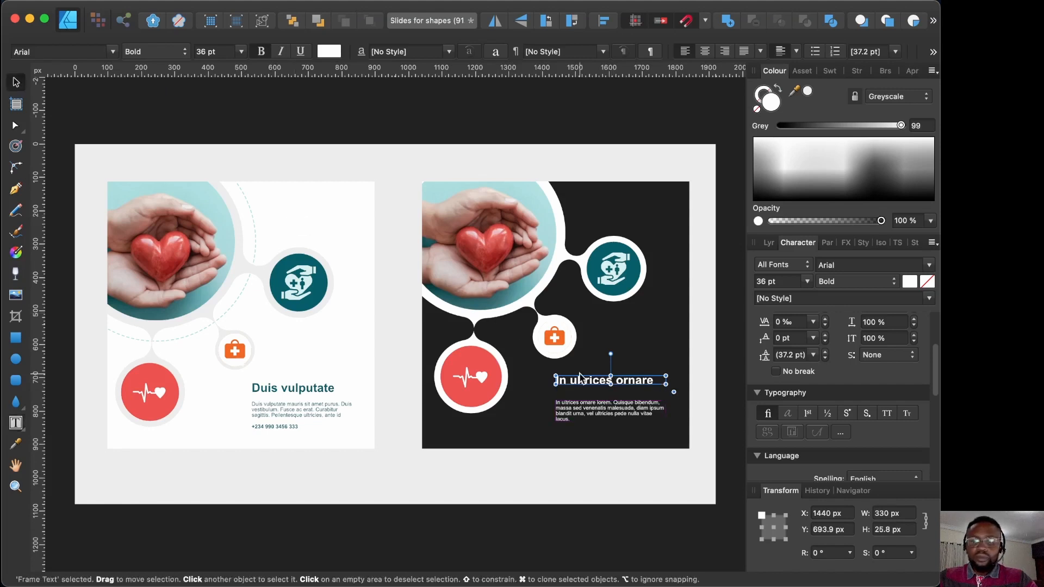
{"action": "left_click_drag", "start_coordinate": [586, 380], "coordinate": [586, 394]}
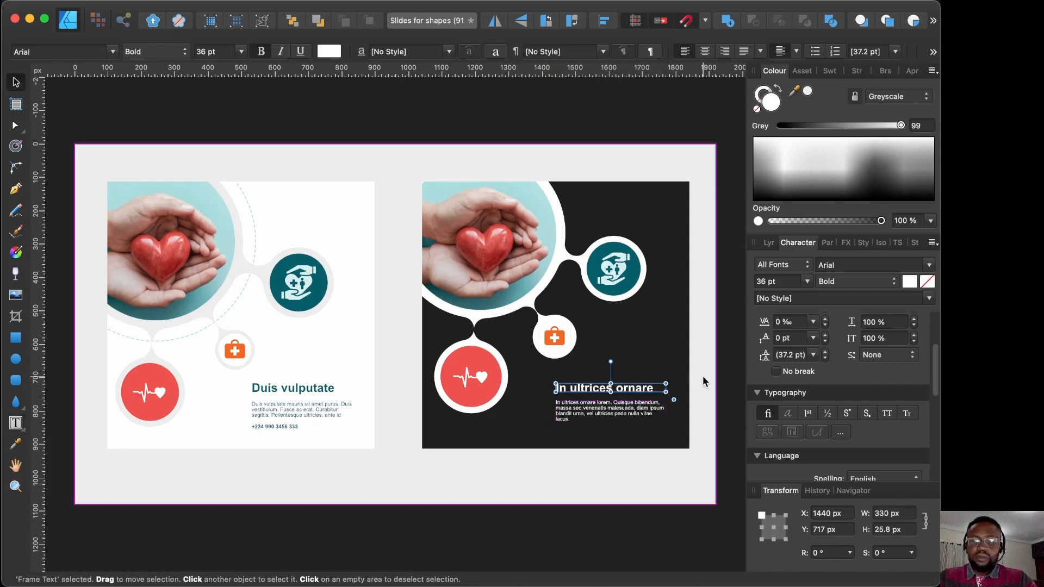
Step: Clone the body text below it and replace its contents with a phone number
{"action": "left_click", "coordinate": [600, 416]}
{"action": "left_click_drag", "start_coordinate": [600, 416], "coordinate": [587, 433]}
{"action": "triple_click", "coordinate": [587, 430]}
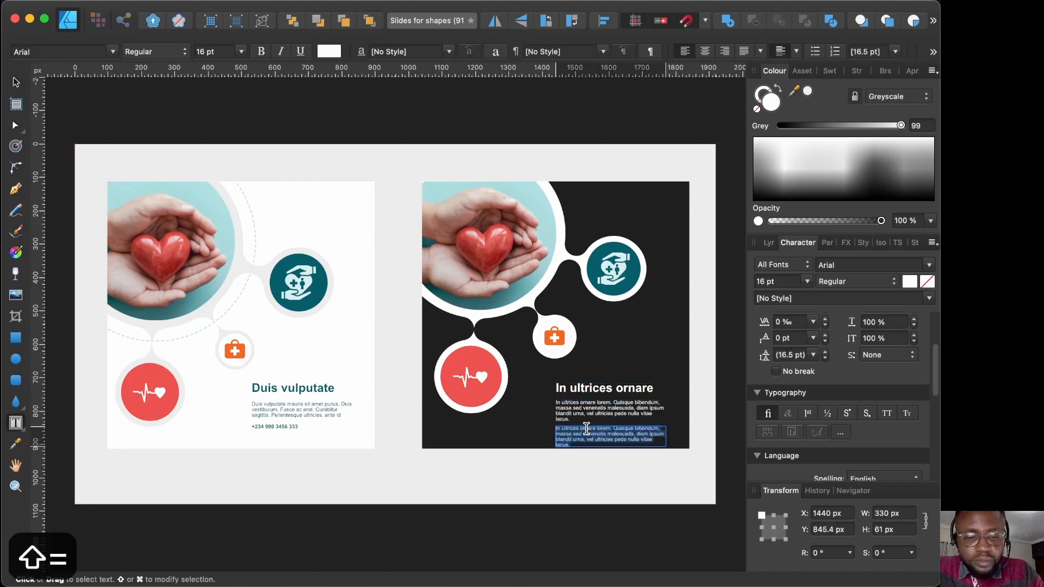
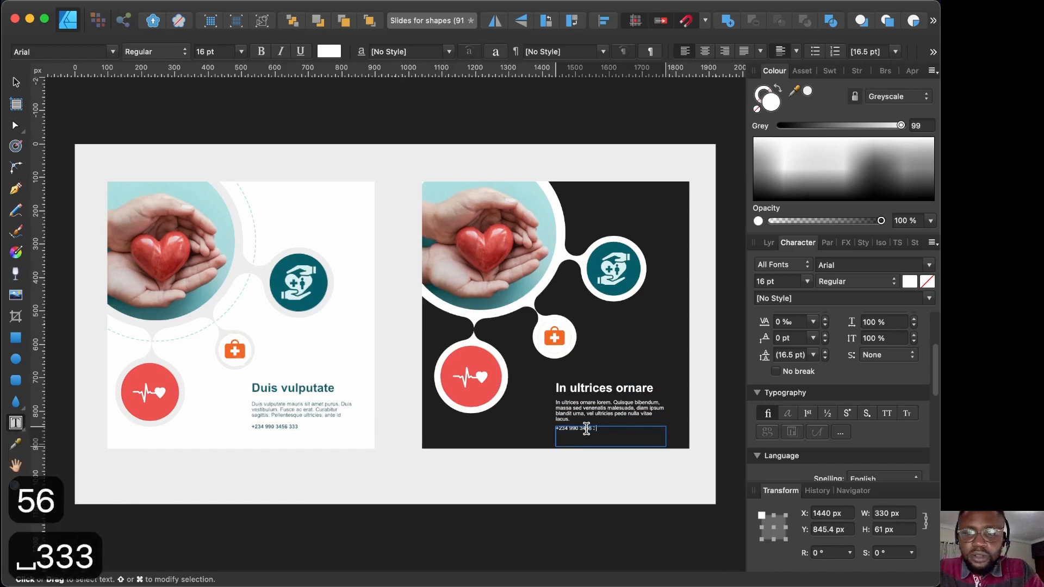
{"action": "key", "text": "Escape"}
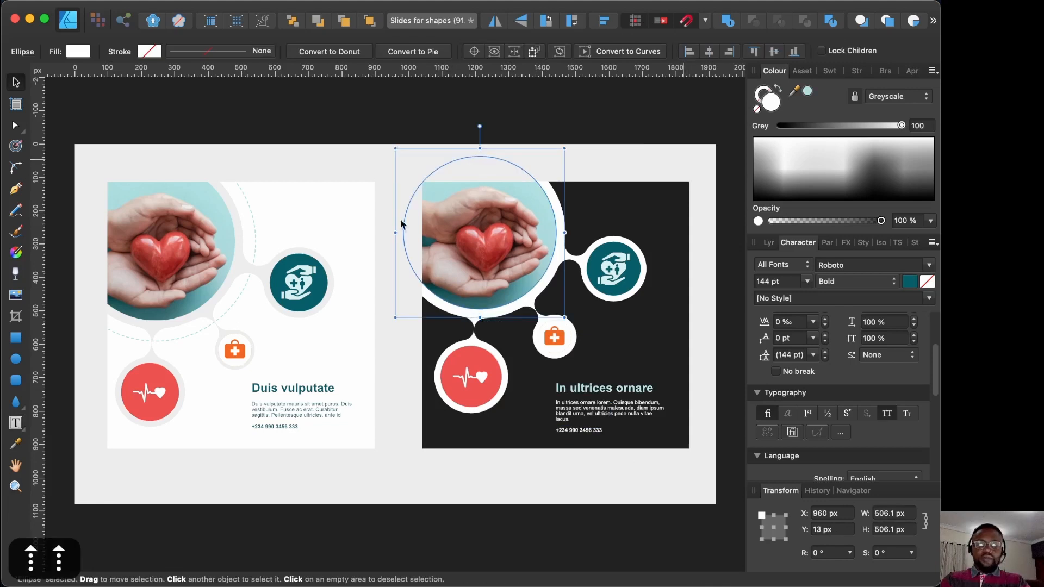
{"action": "left_click", "coordinate": [401, 222]}
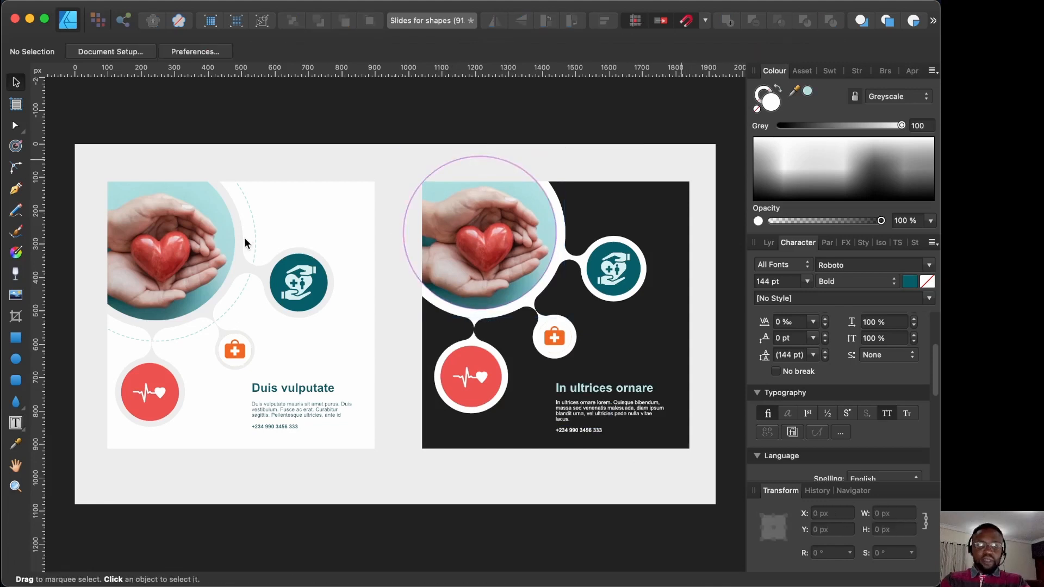
Step: Draw a light-teal dashed ring around the heart photo inside the card group
{"action": "left_click", "coordinate": [804, 385]}
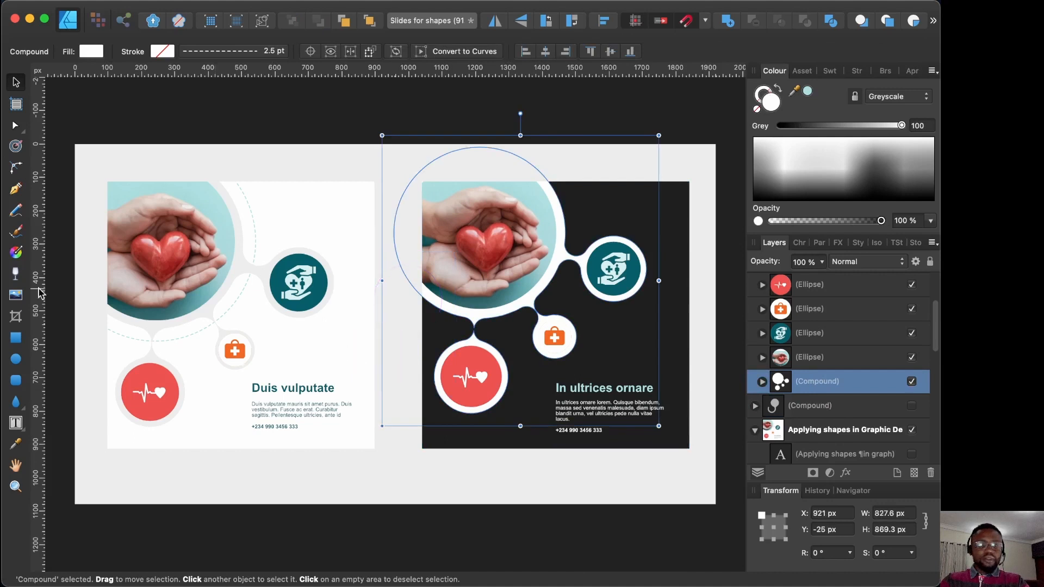
{"action": "left_click", "coordinate": [15, 359]}
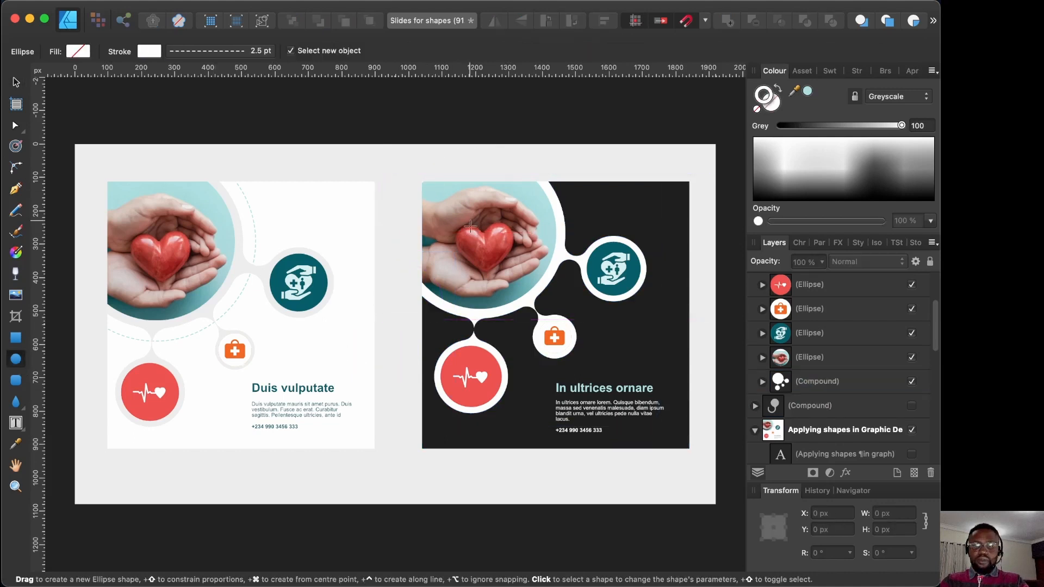
{"action": "left_click_drag", "start_coordinate": [479, 233], "coordinate": [571, 331]}
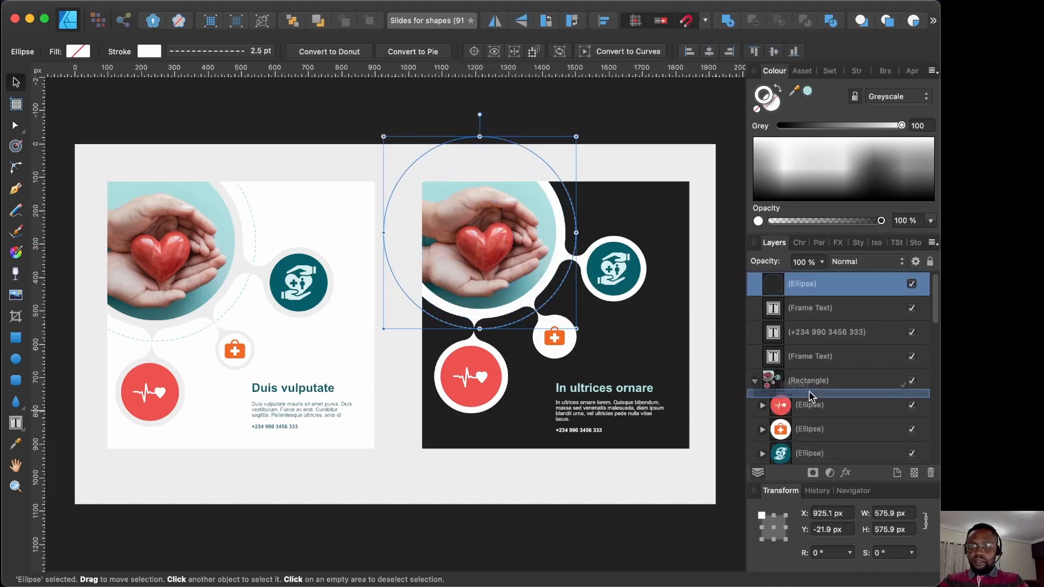
{"action": "left_click_drag", "start_coordinate": [809, 393], "coordinate": [814, 441]}
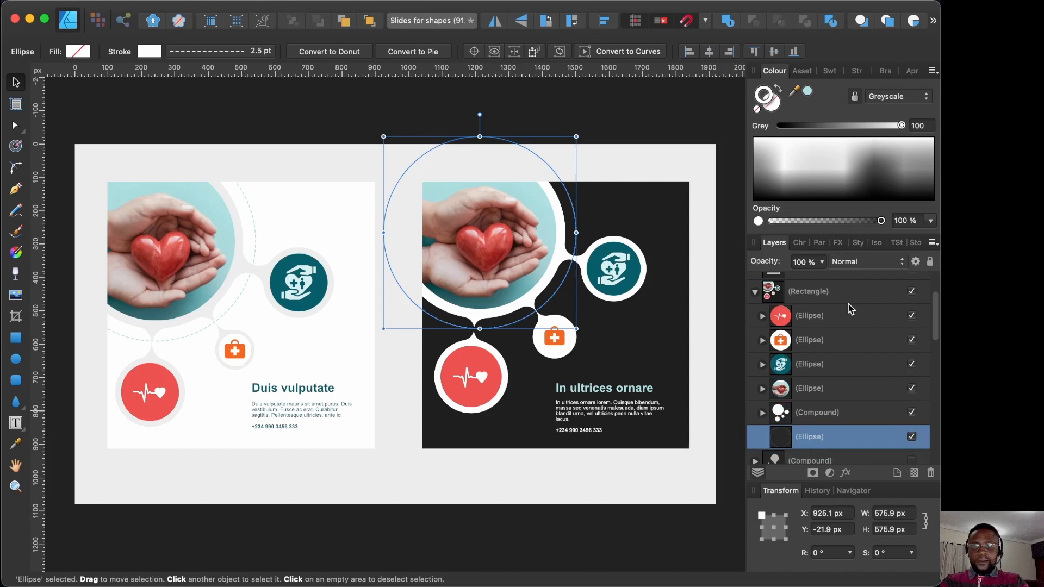
{"action": "left_click", "coordinate": [808, 91]}
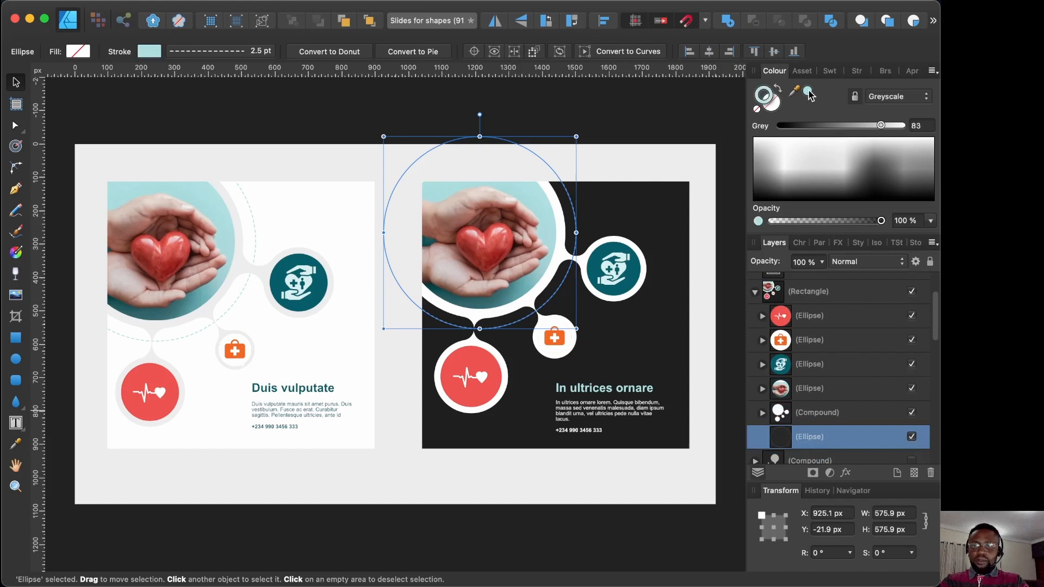
{"action": "left_click", "coordinate": [618, 124]}
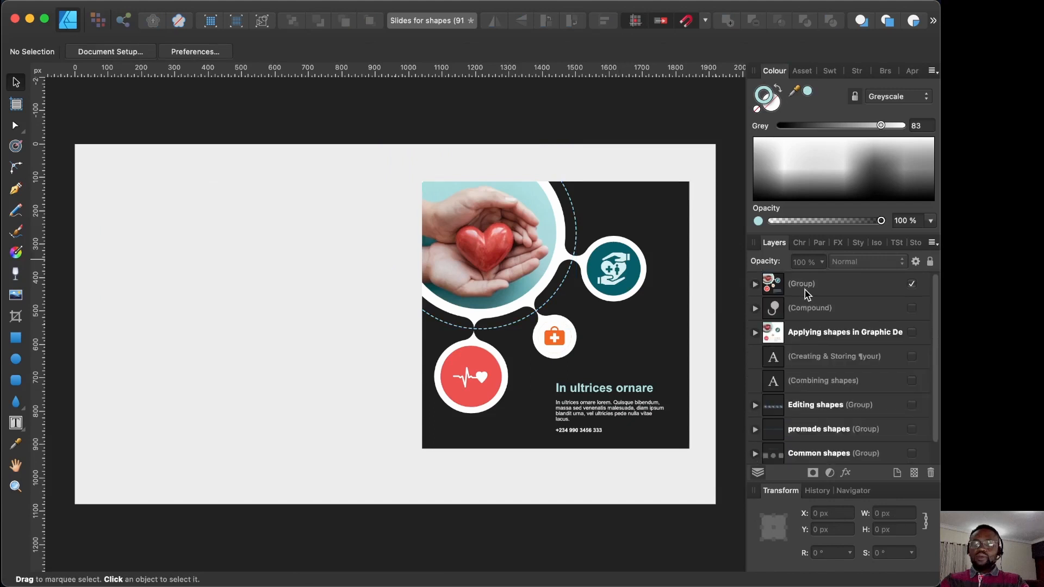
Step: Centre the grouped 800 × 800 px card on the page
{"action": "left_click", "coordinate": [805, 284]}
{"action": "left_click_drag", "start_coordinate": [464, 267], "coordinate": [337, 274]}
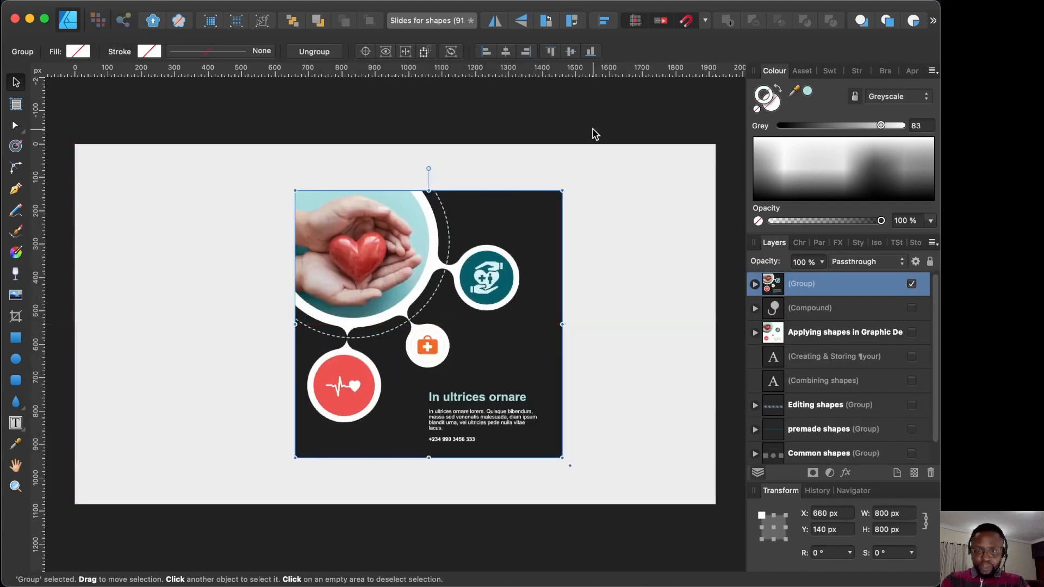
{"action": "left_click", "coordinate": [626, 176]}
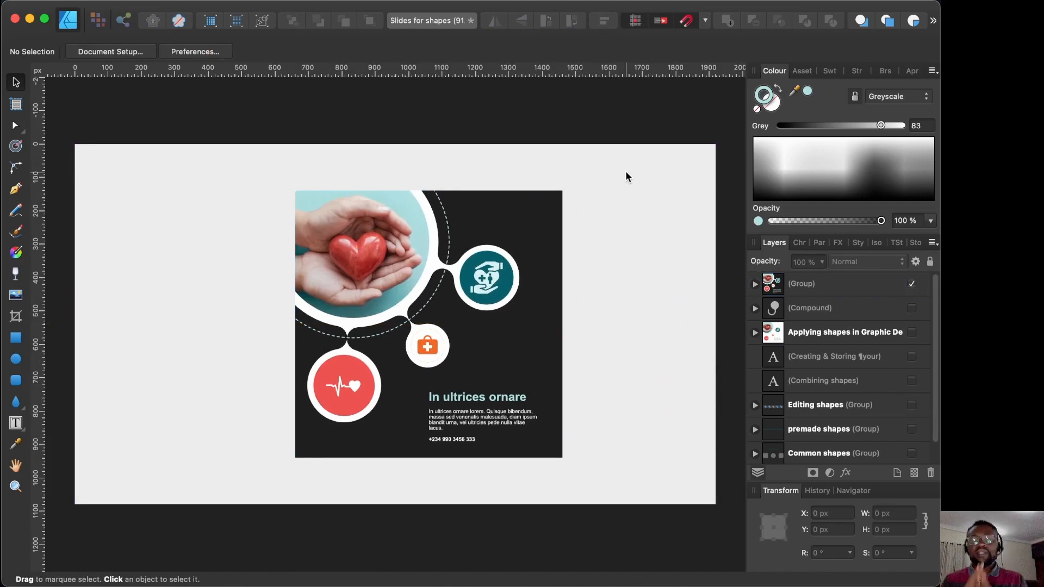